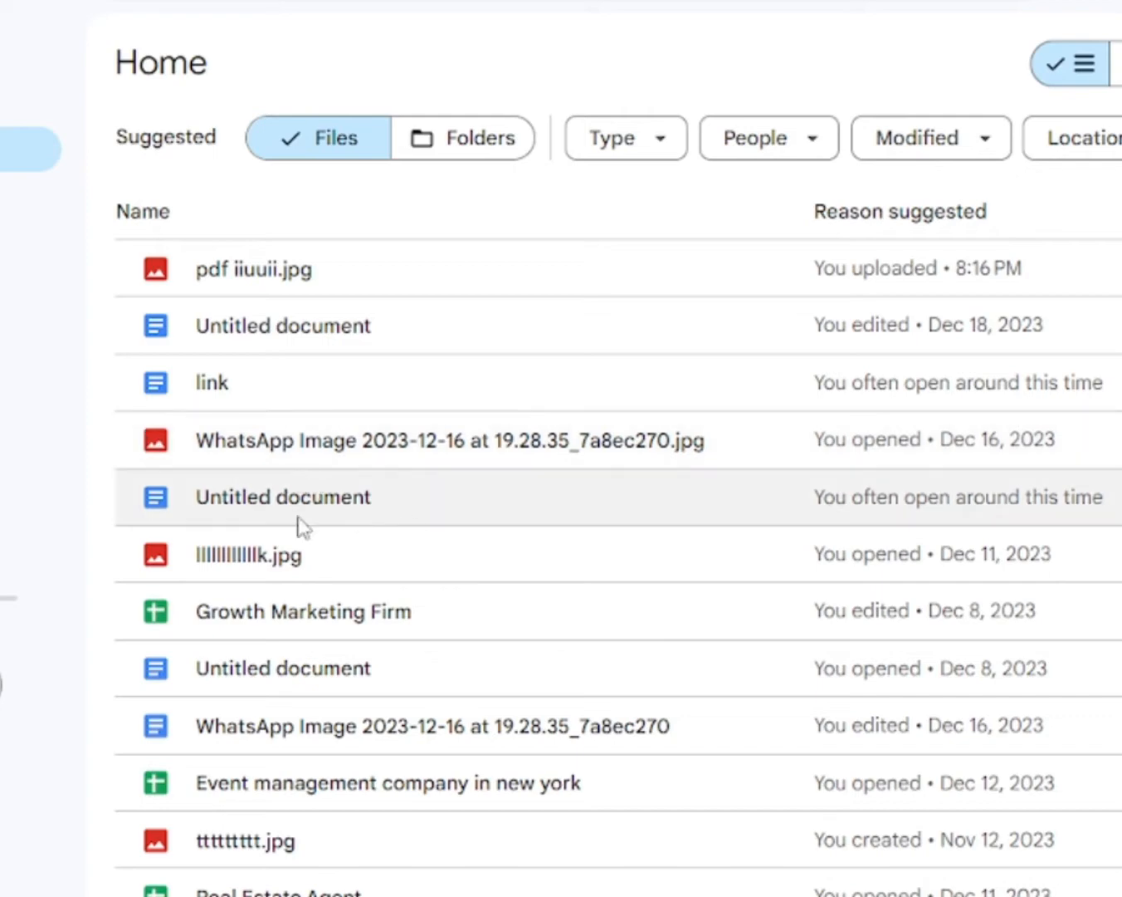
pyautogui.click(0, 62)
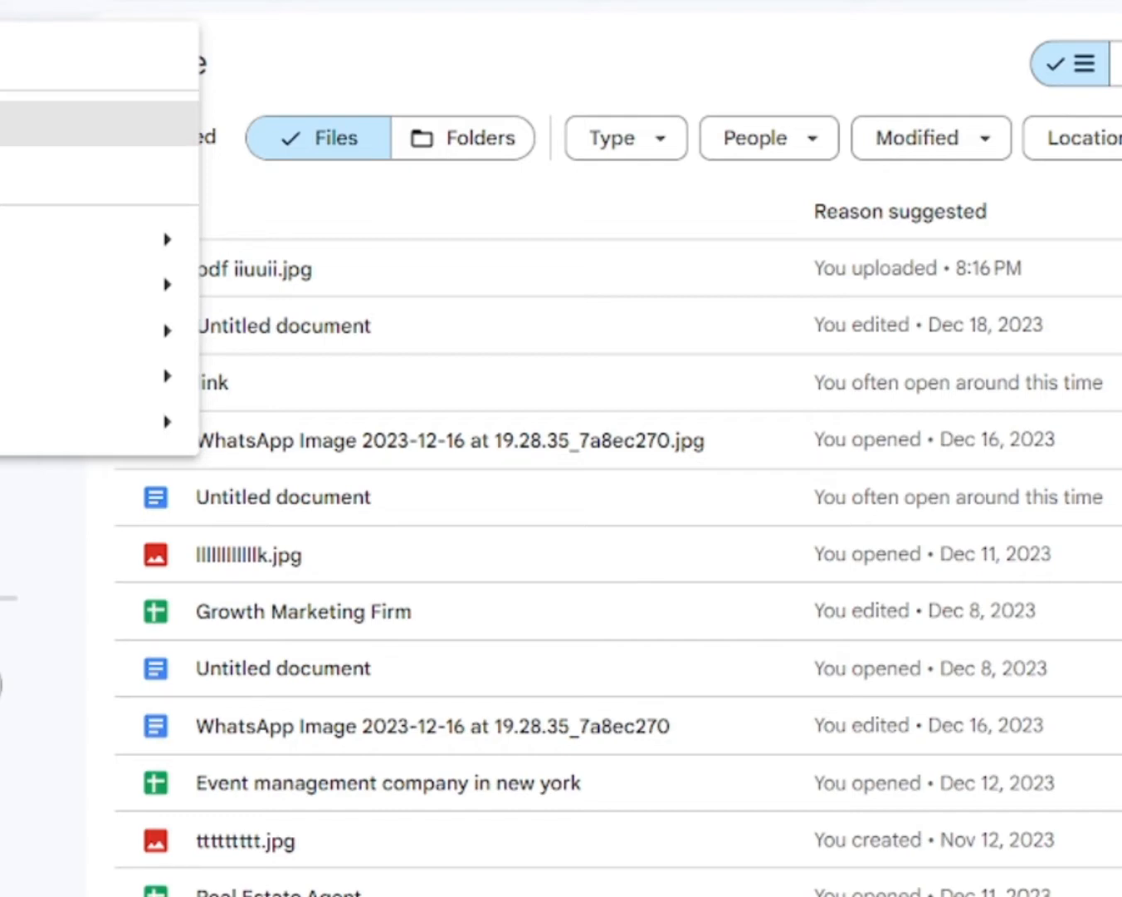
pyautogui.click(8, 123)
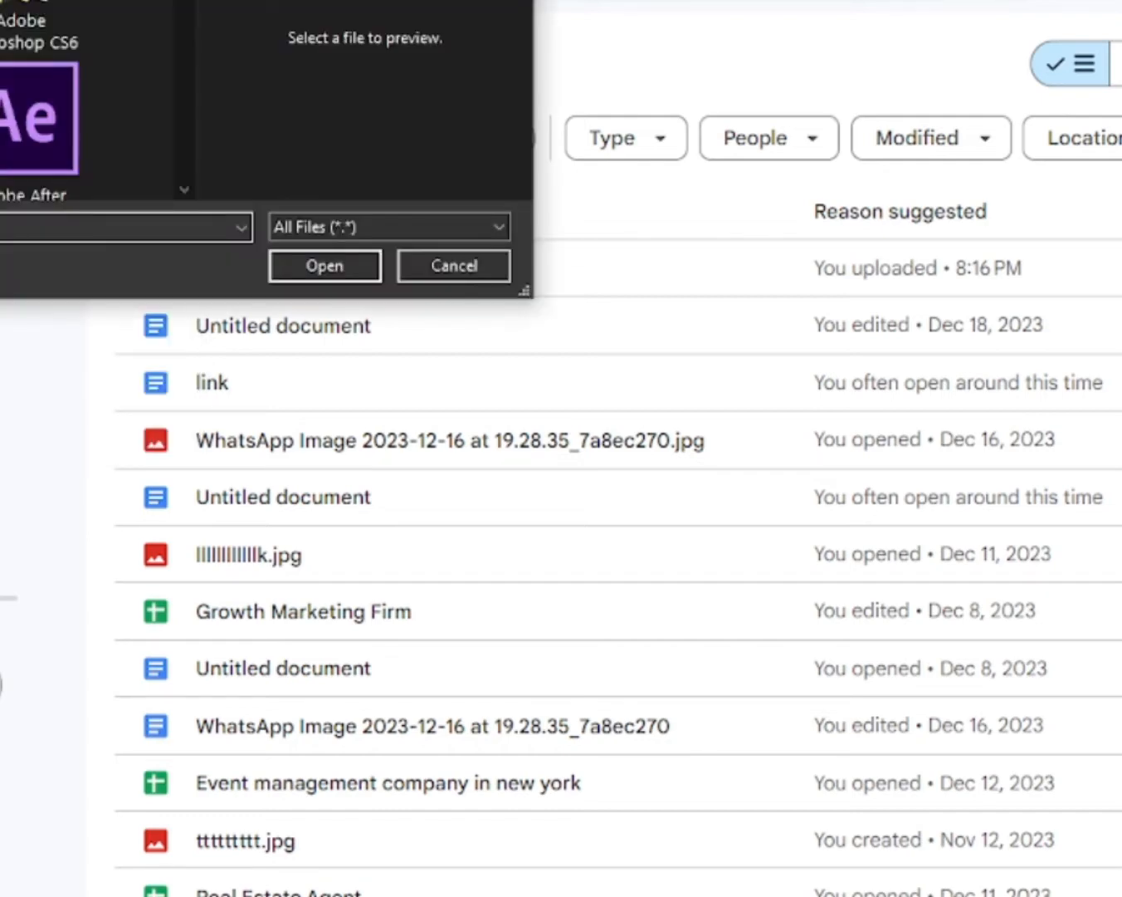
pyautogui.moveTo(167, 0); pyautogui.dragTo(352, 103)
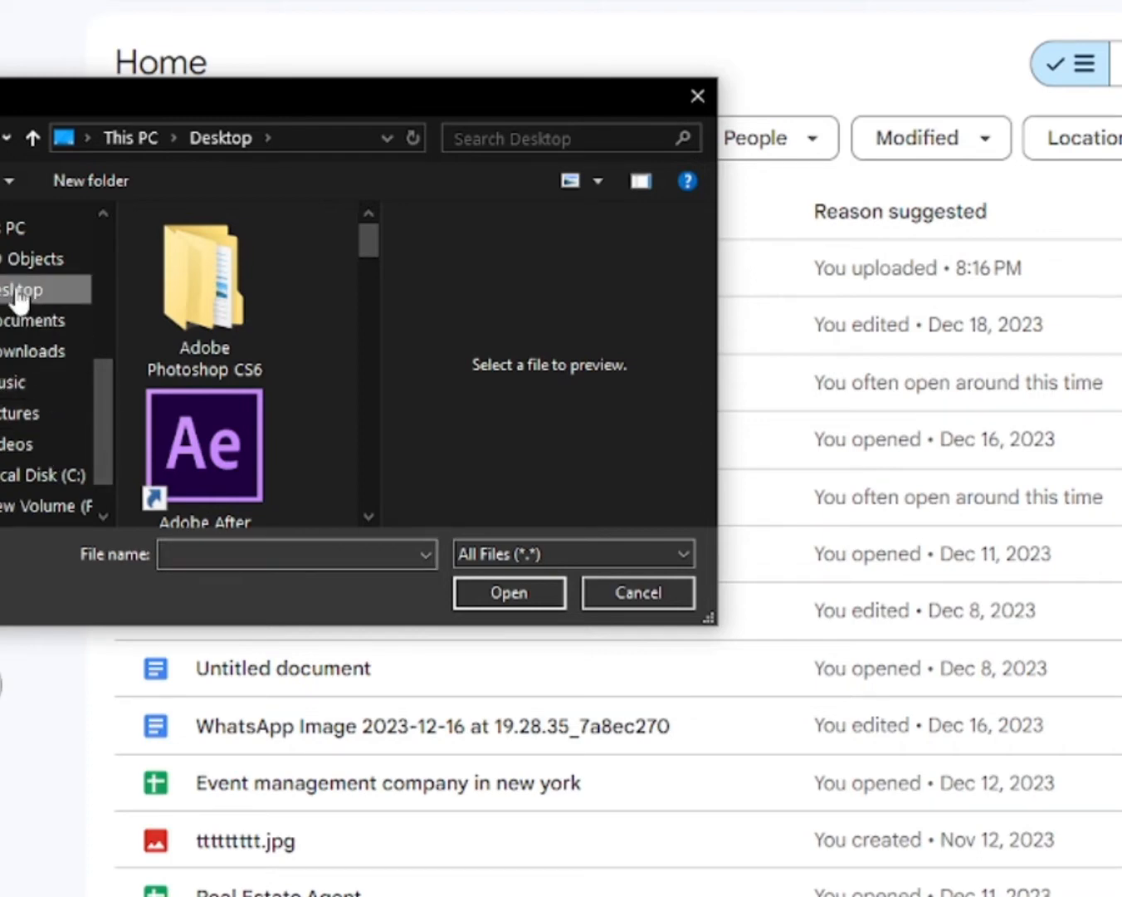
pyautogui.scroll(-5, 170, 432)
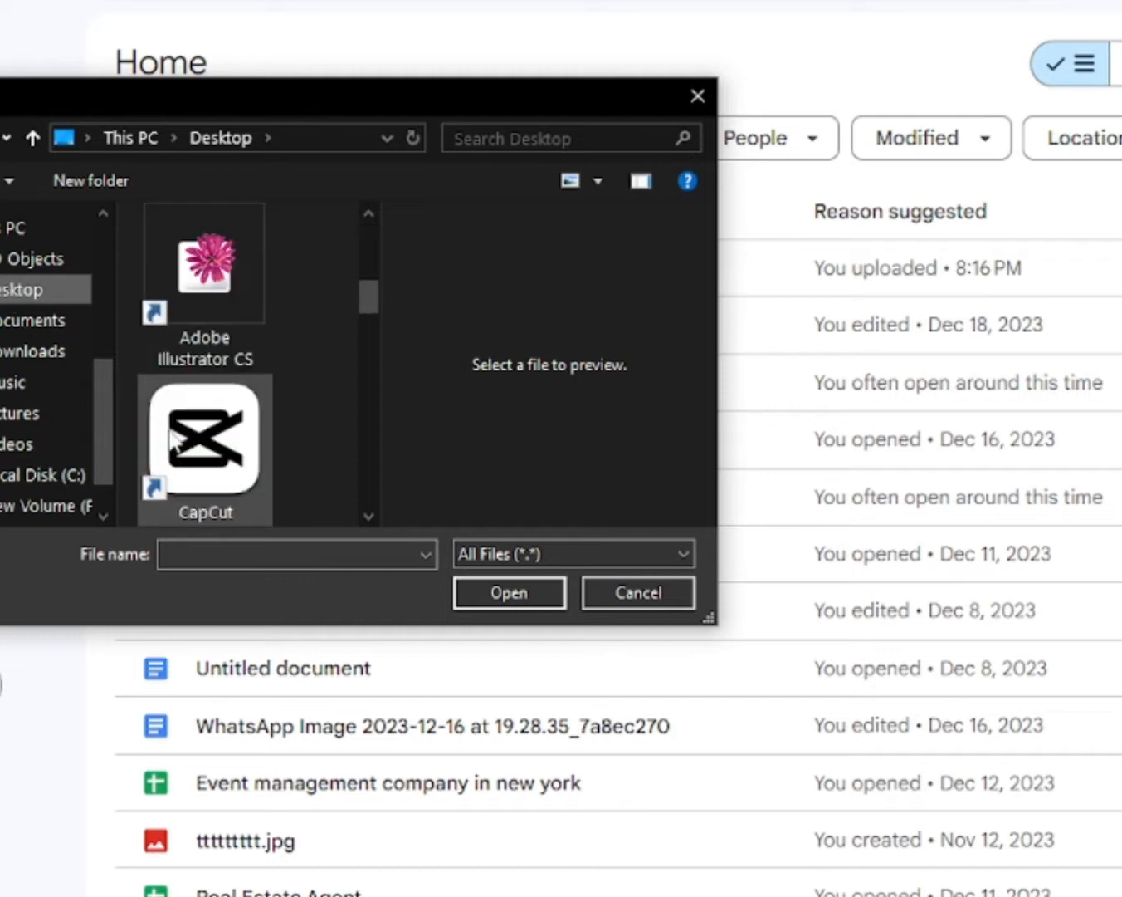
pyautogui.click(226, 439)
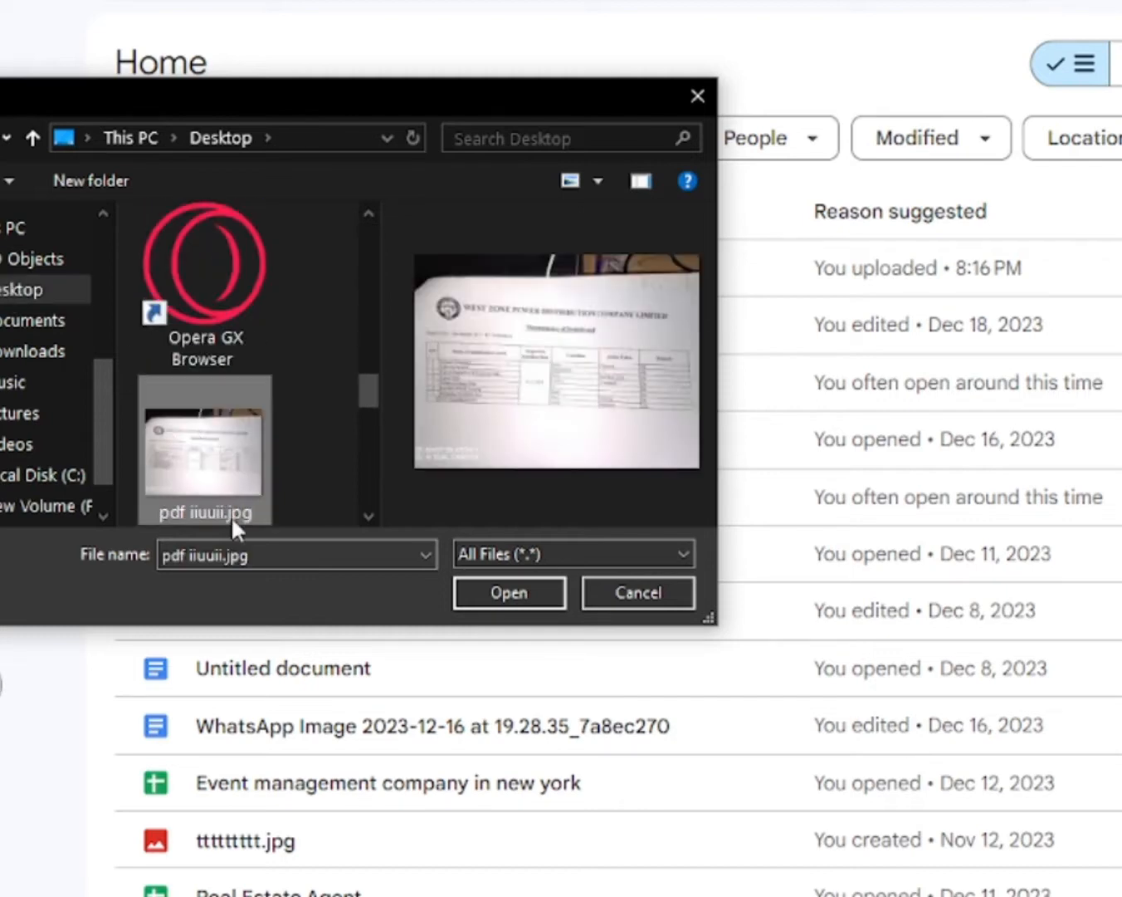
pyautogui.click(528, 593)
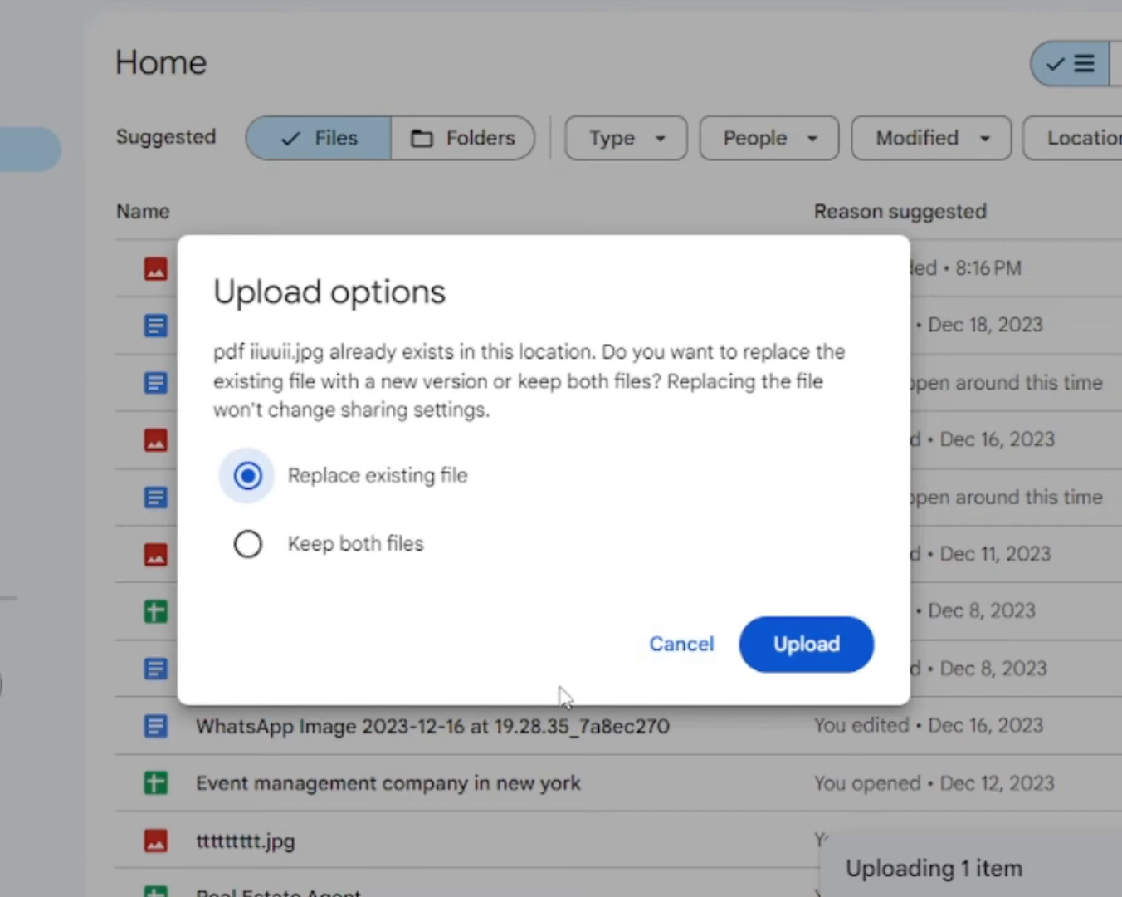
pyautogui.click(691, 662)
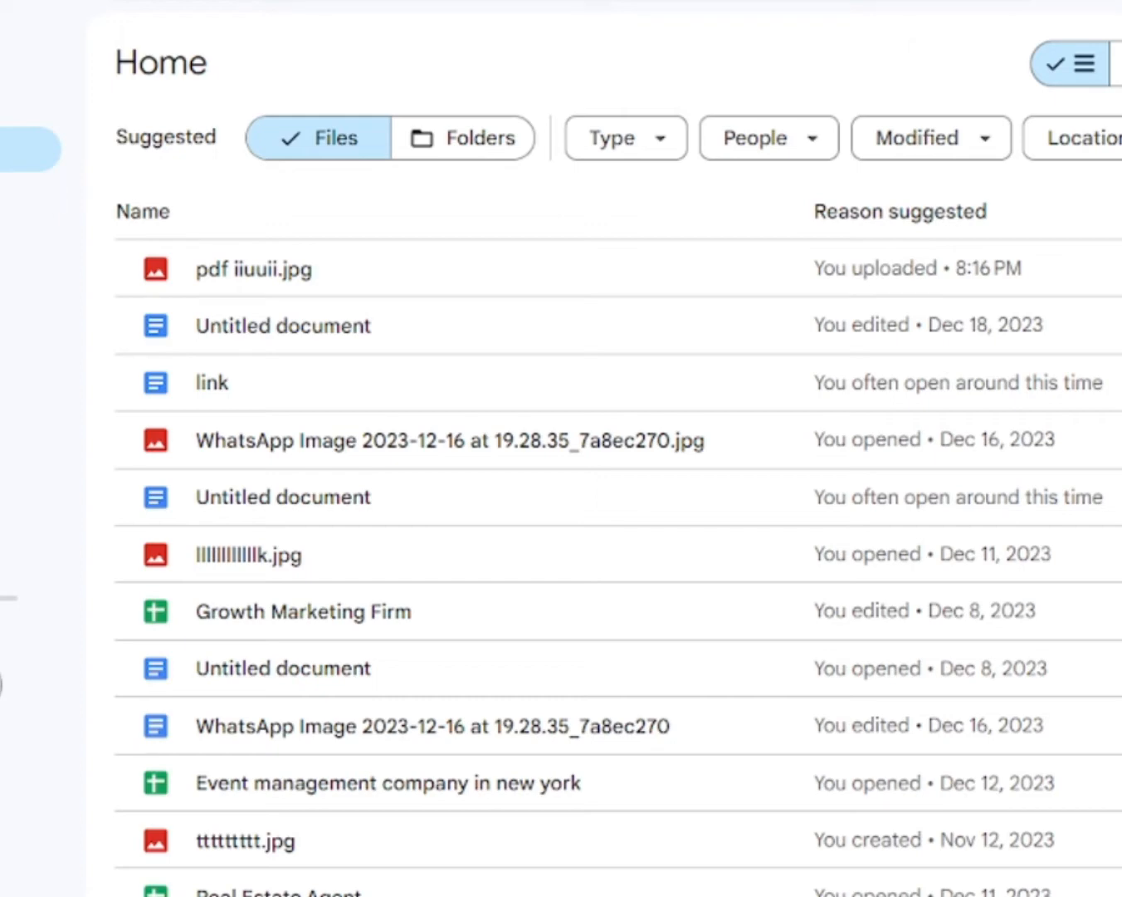
pyautogui.click(2, 55)
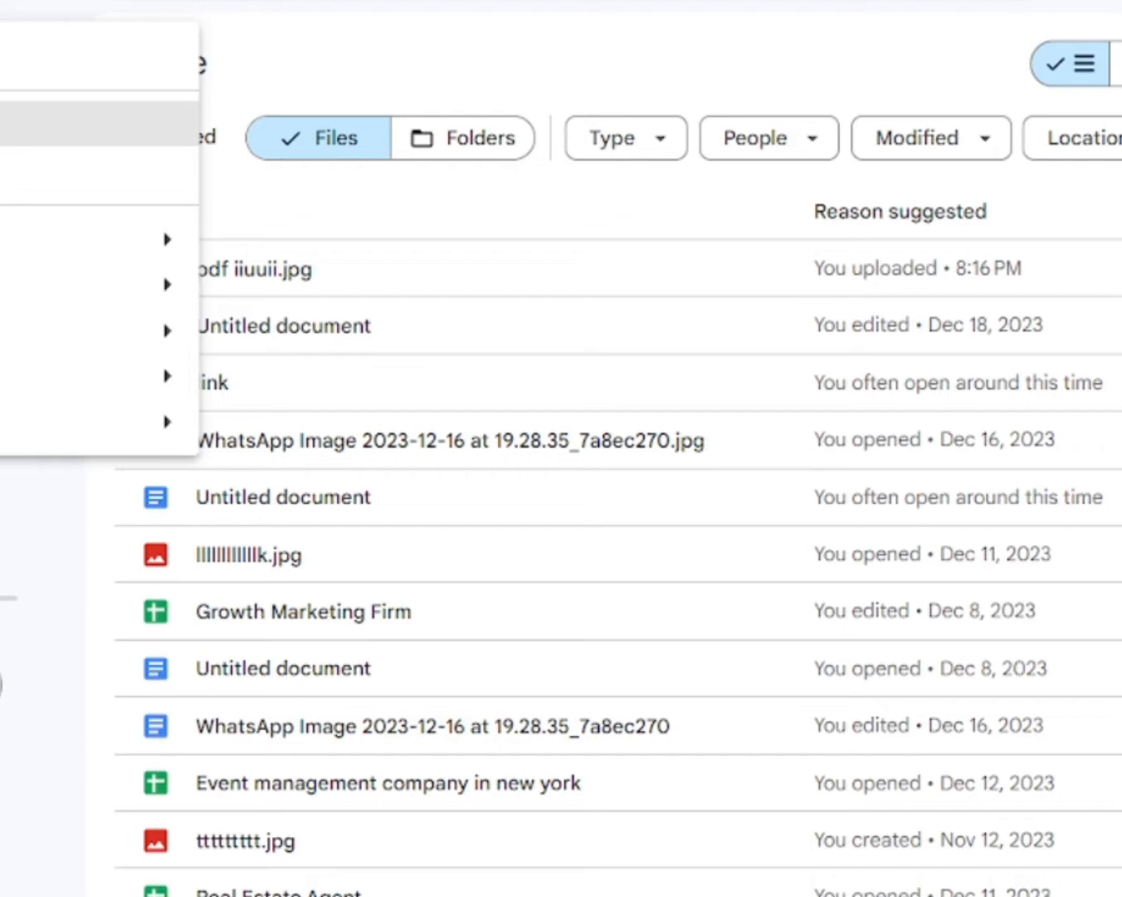
pyautogui.click(3, 123)
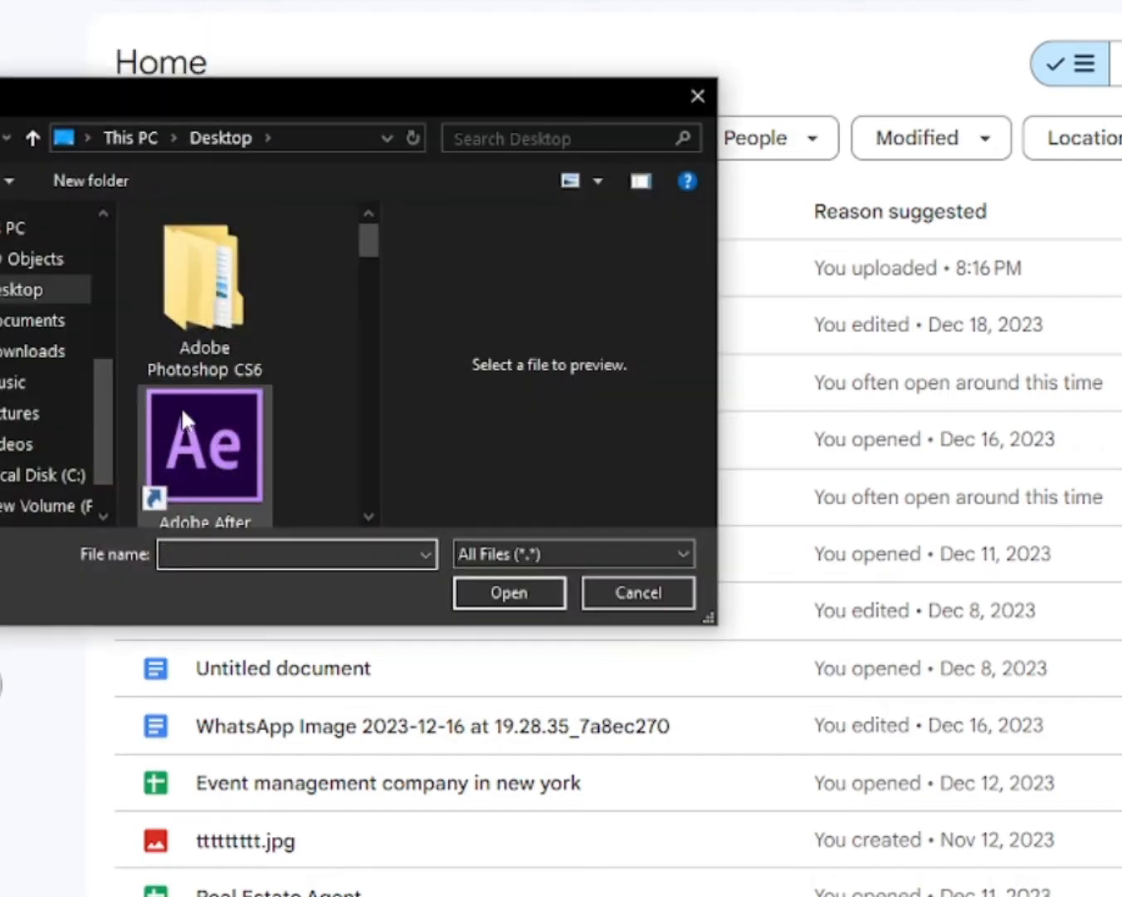
pyautogui.click(14, 288)
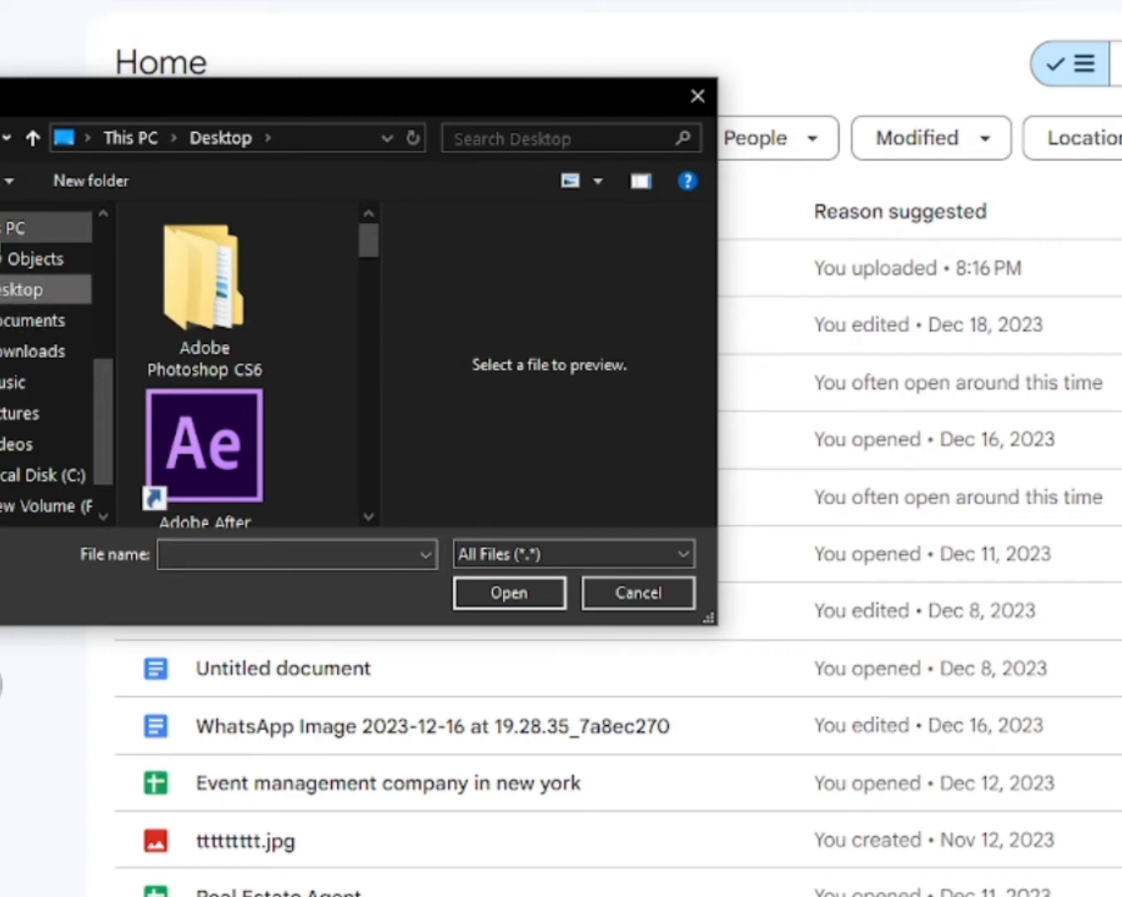
pyautogui.click(20, 355)
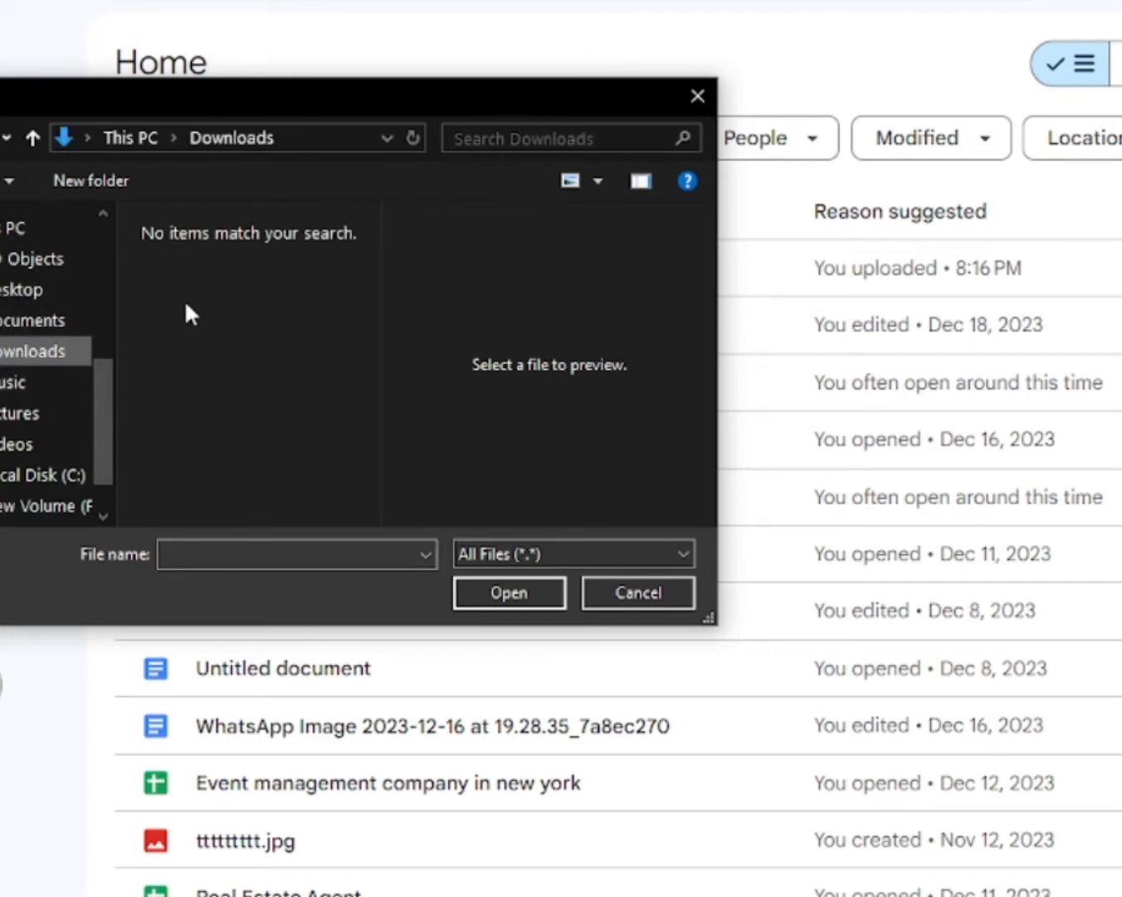
pyautogui.click(10, 295)
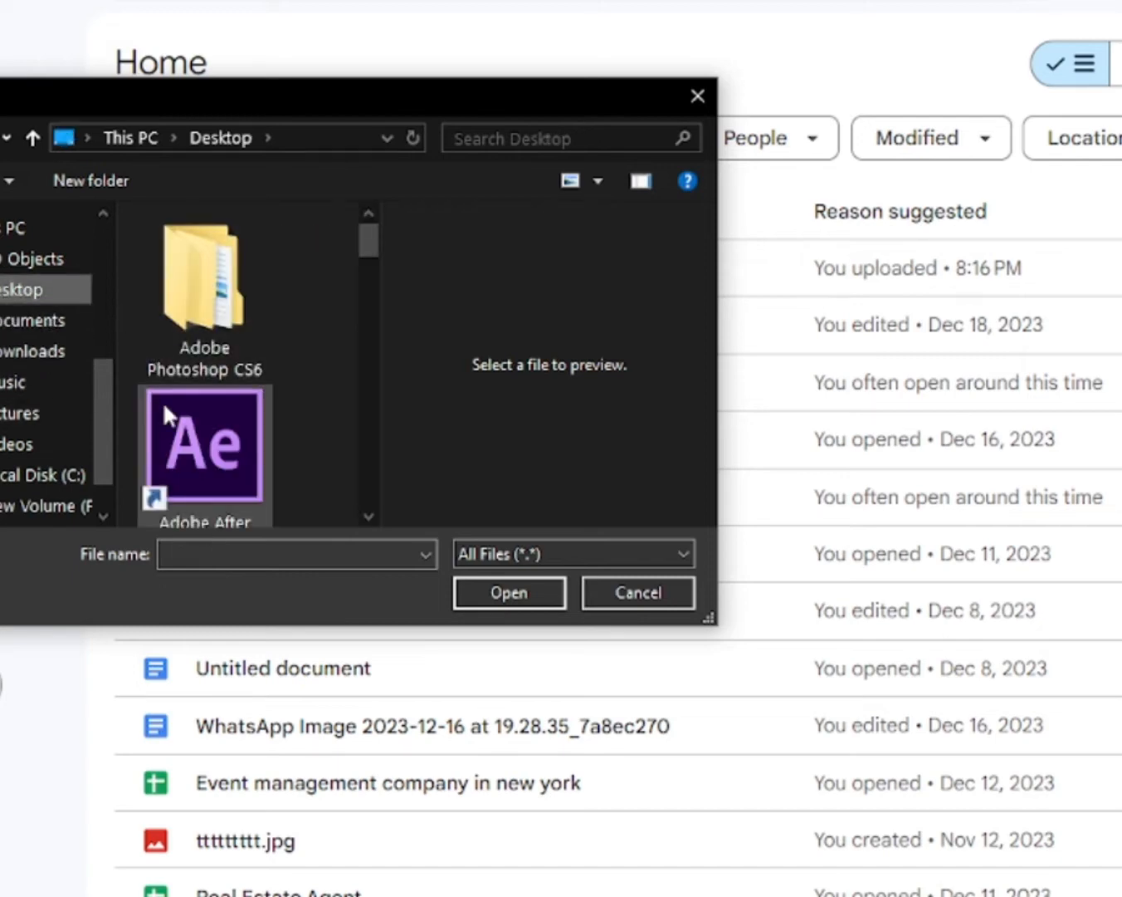
pyautogui.scroll(-3, 190, 390)
pyautogui.scroll(-4, 189, 384)
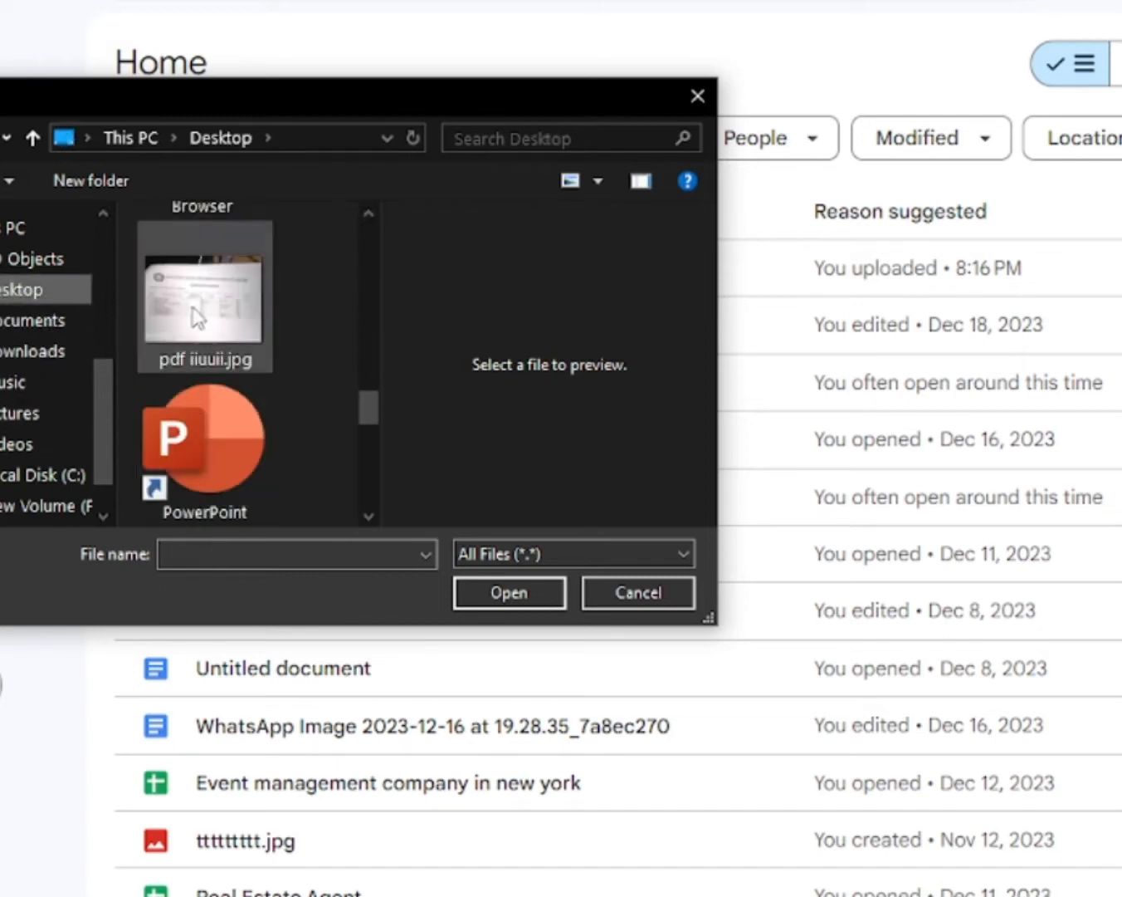
pyautogui.click(193, 318)
pyautogui.click(511, 592)
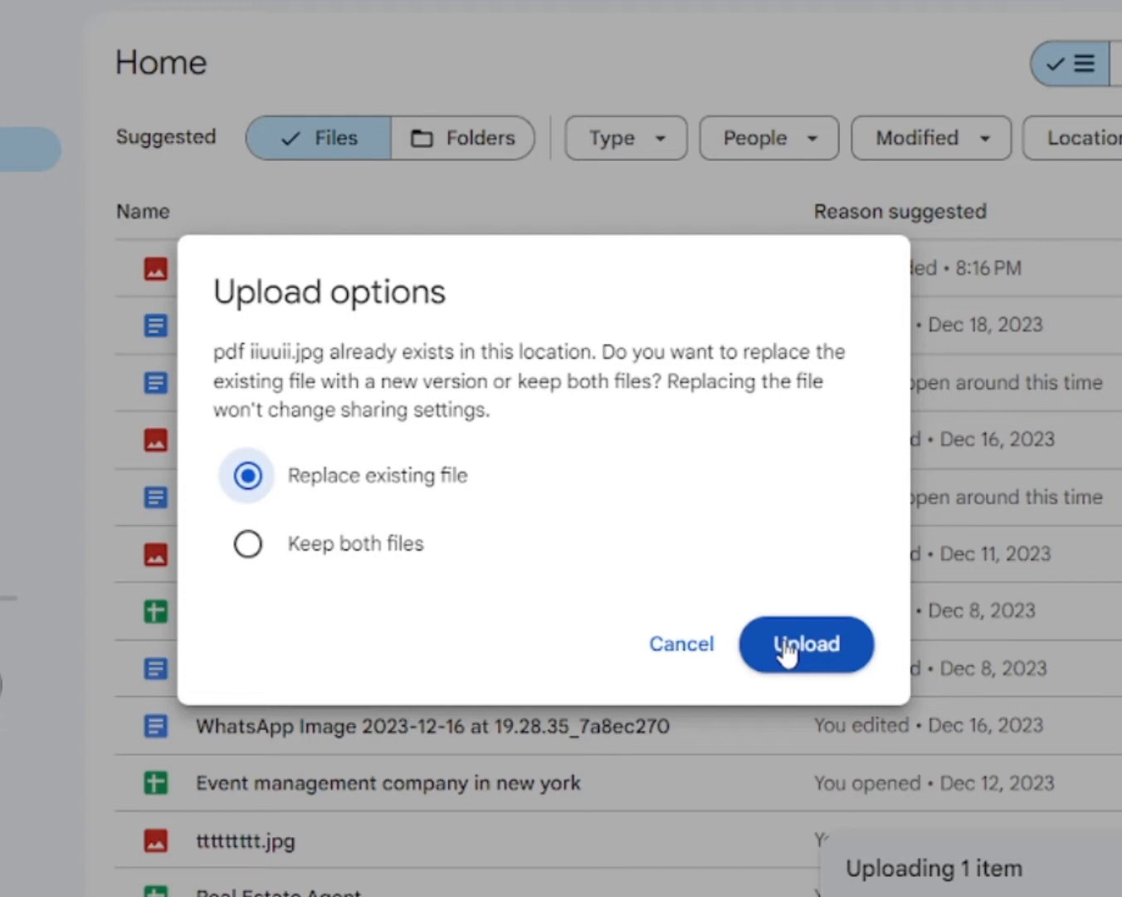
pyautogui.click(687, 655)
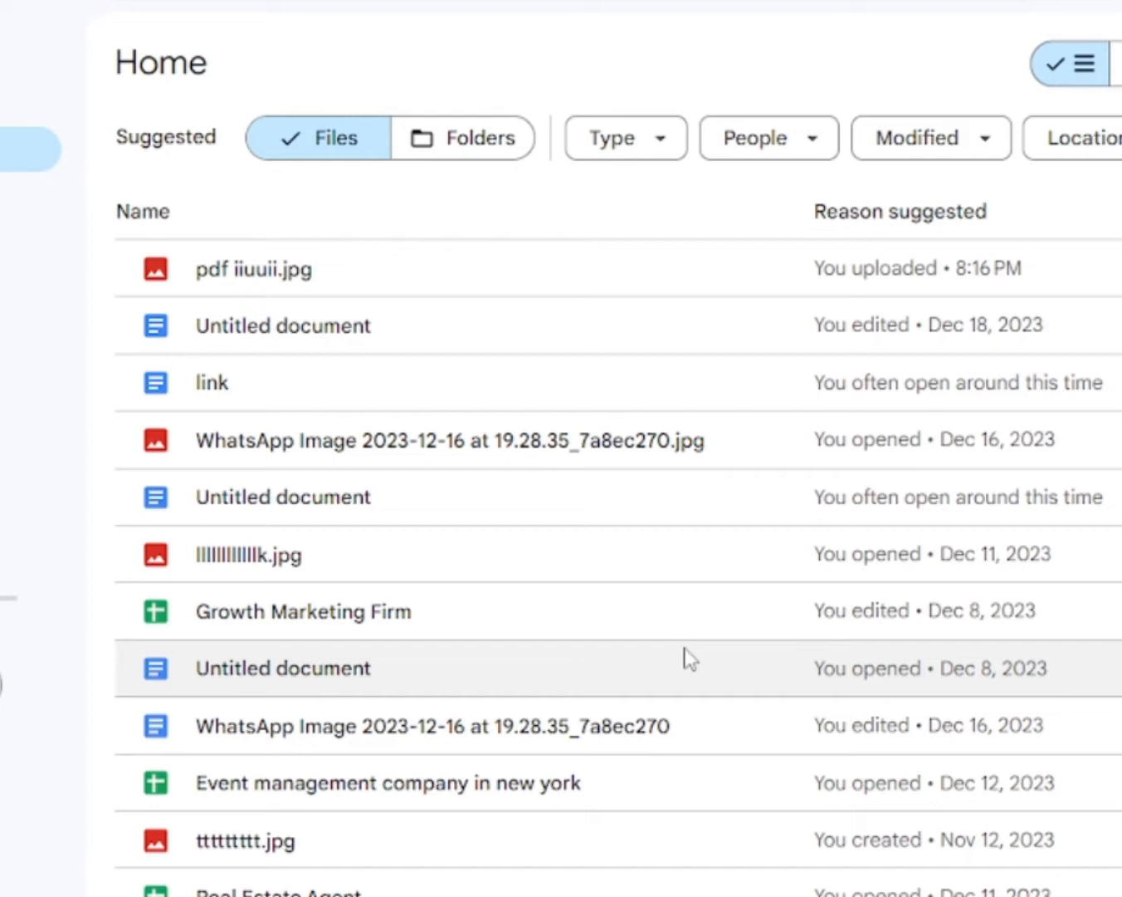
# Step: Open the uploaded image pdf iiuuii.jpg with Google Docs to convert it into an editable document
pyautogui.click(254, 283)
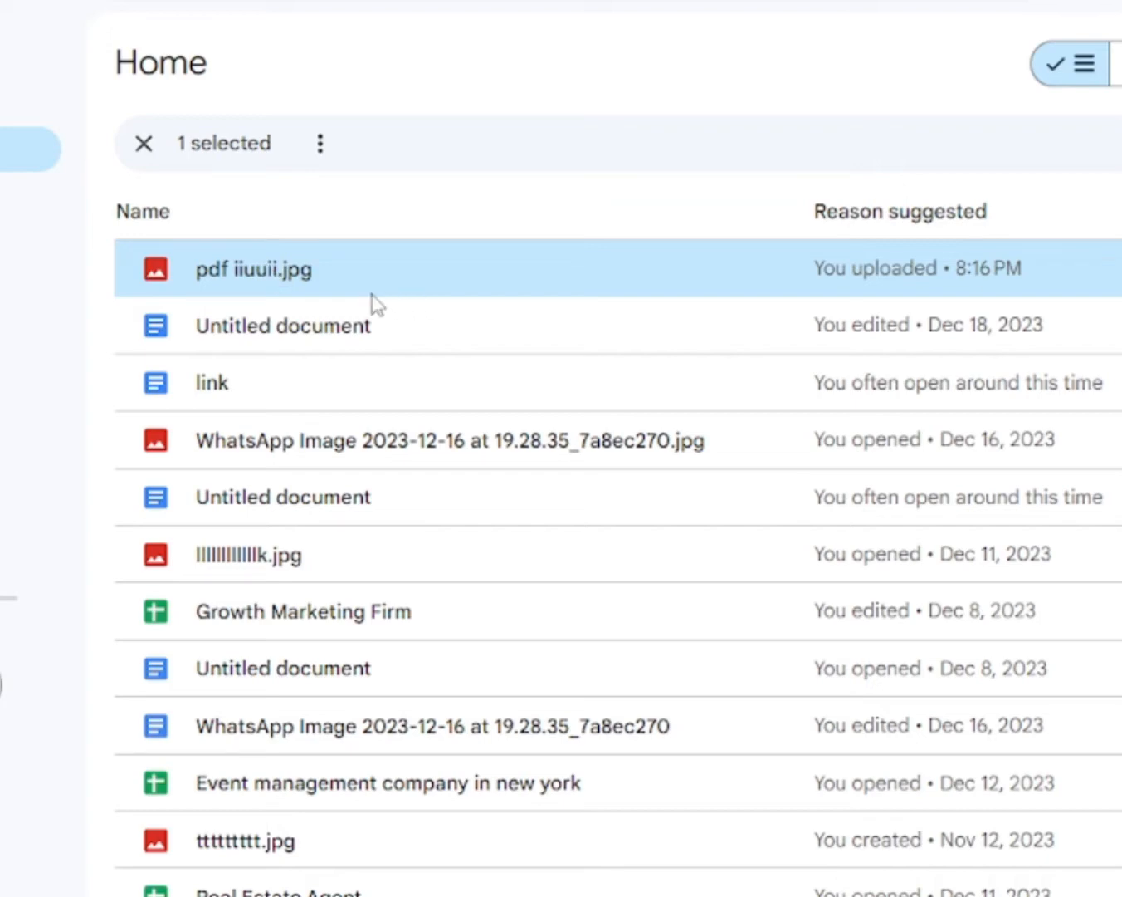
pyautogui.rightClick(267, 274)
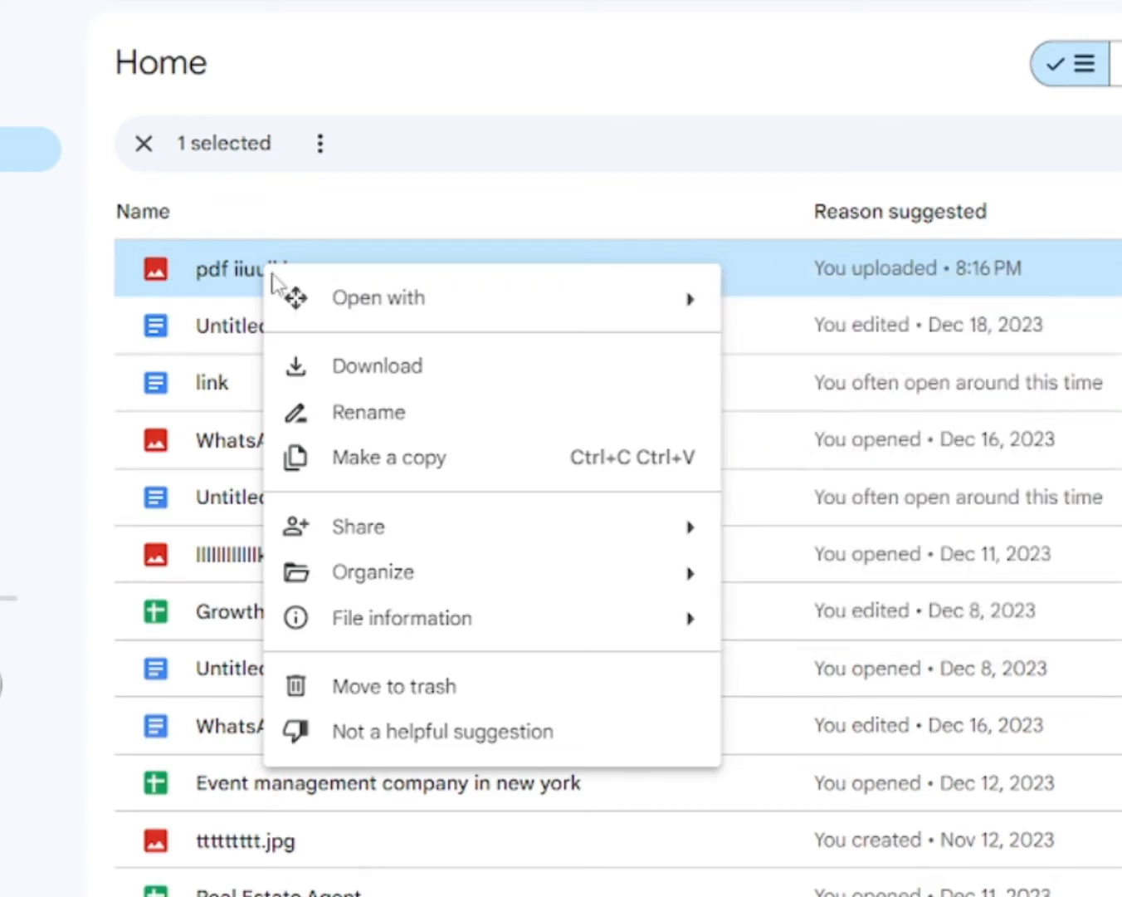
pyautogui.click(448, 45)
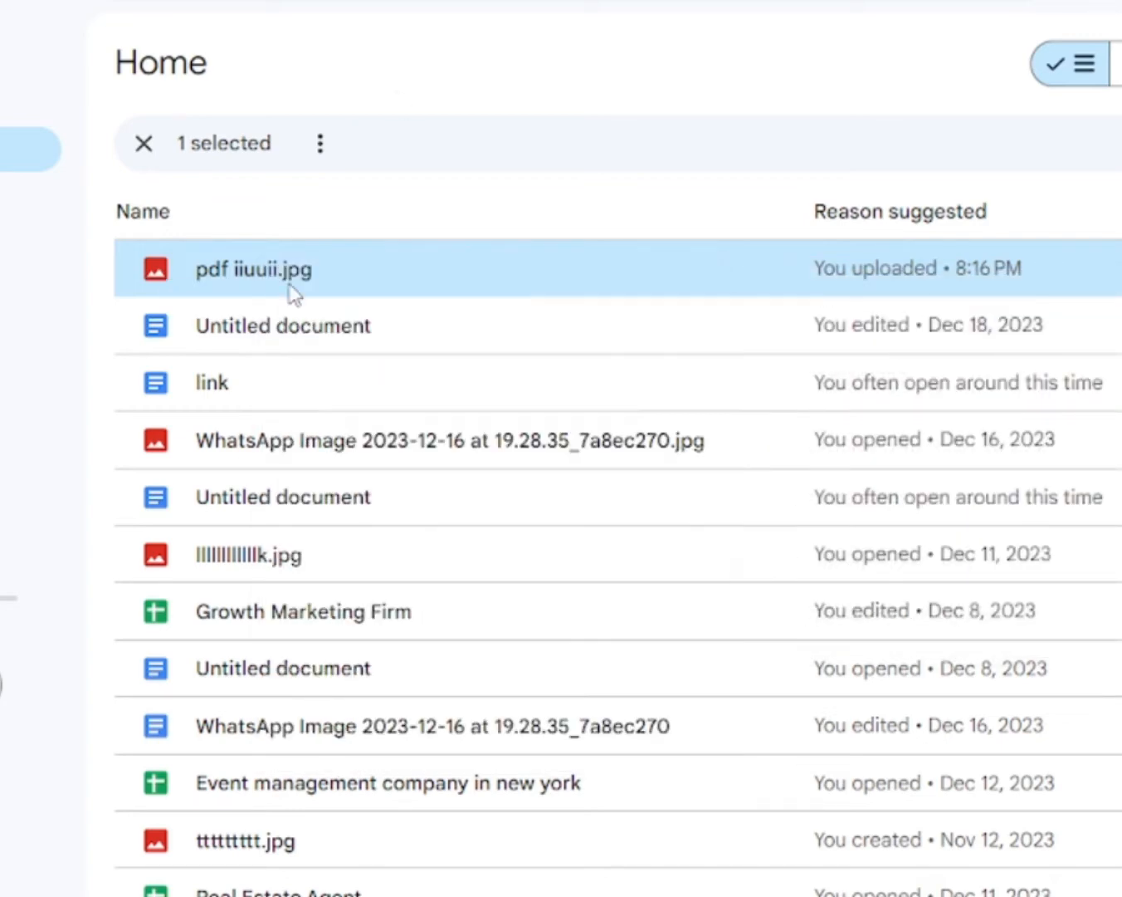
pyautogui.rightClick(248, 276)
pyautogui.moveTo(499, 301)
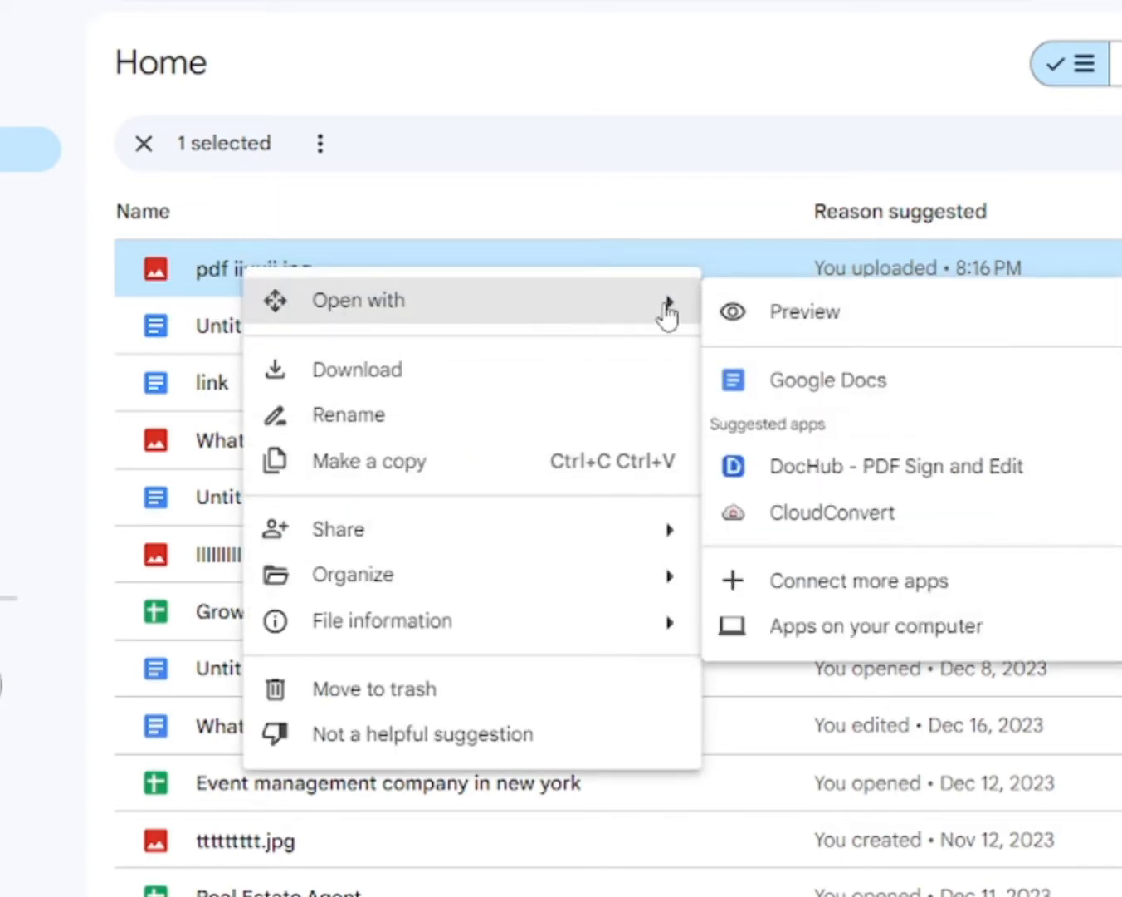
pyautogui.click(815, 389)
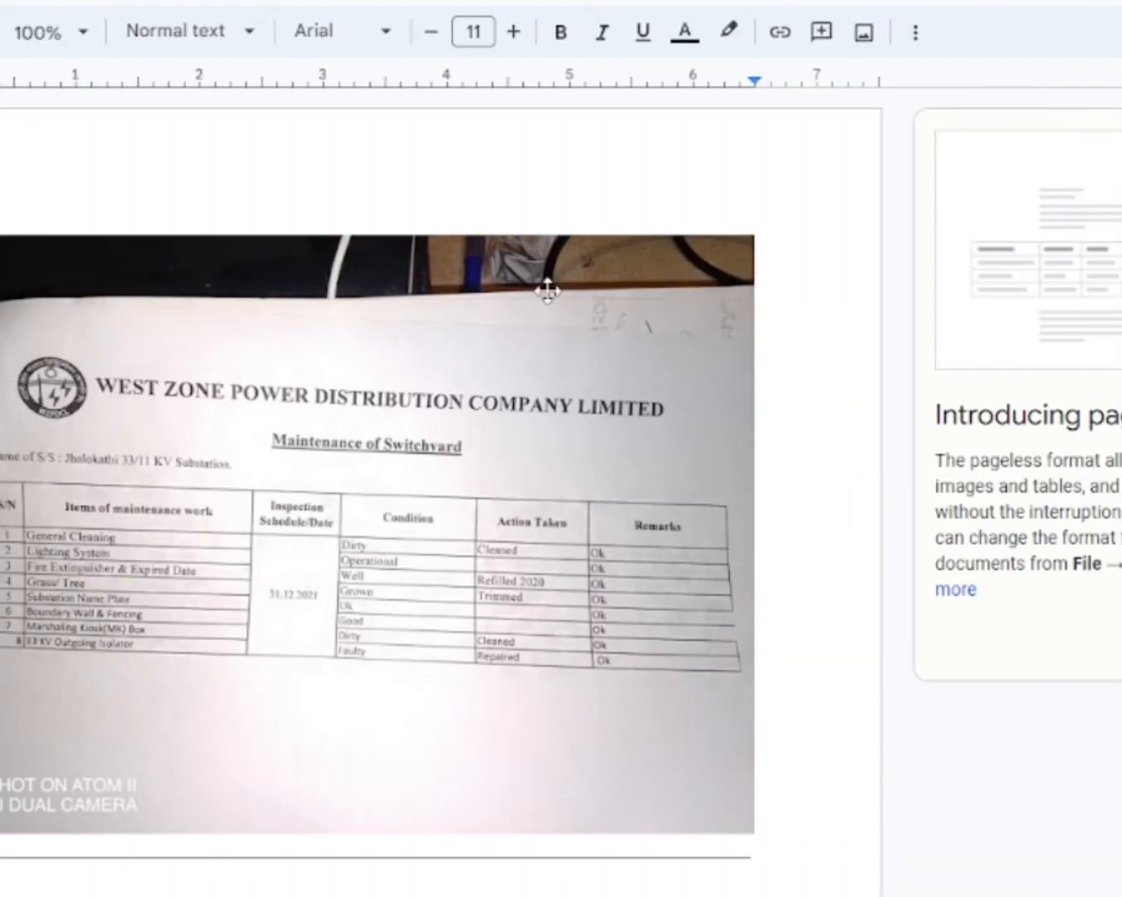
# Step: Delete the scanned document image above the extracted text
pyautogui.scroll(-20, 274, 602)
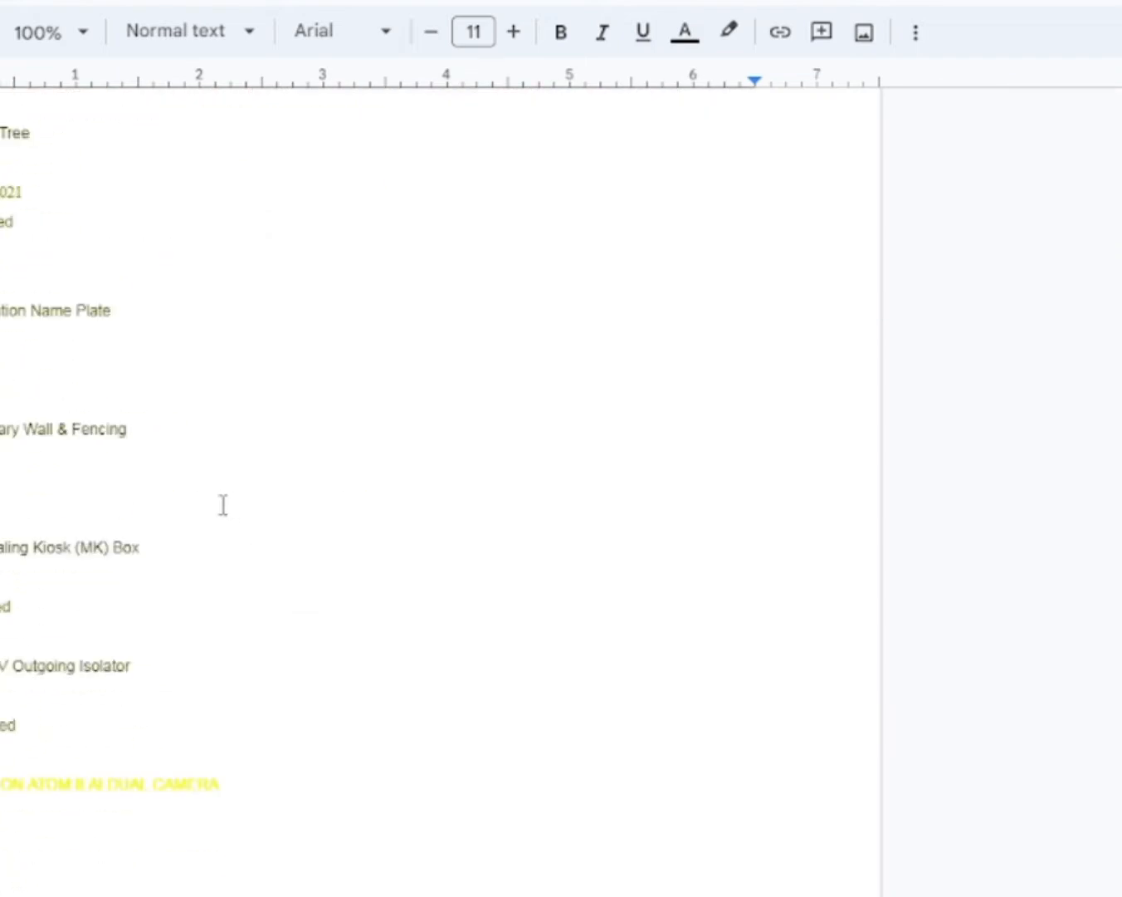
pyautogui.scroll(5, 233, 633)
pyautogui.scroll(10, 233, 631)
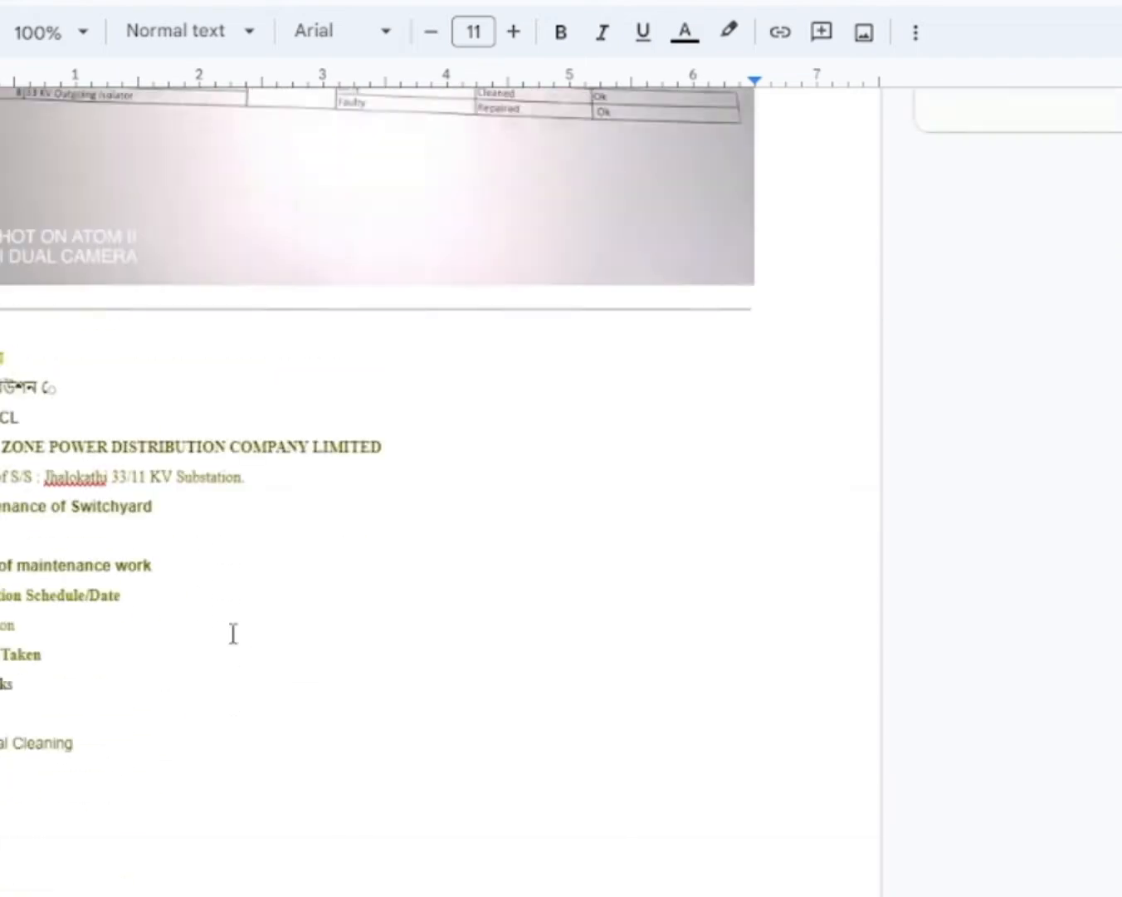
pyautogui.click(368, 333)
pyautogui.scroll(1, 370, 335)
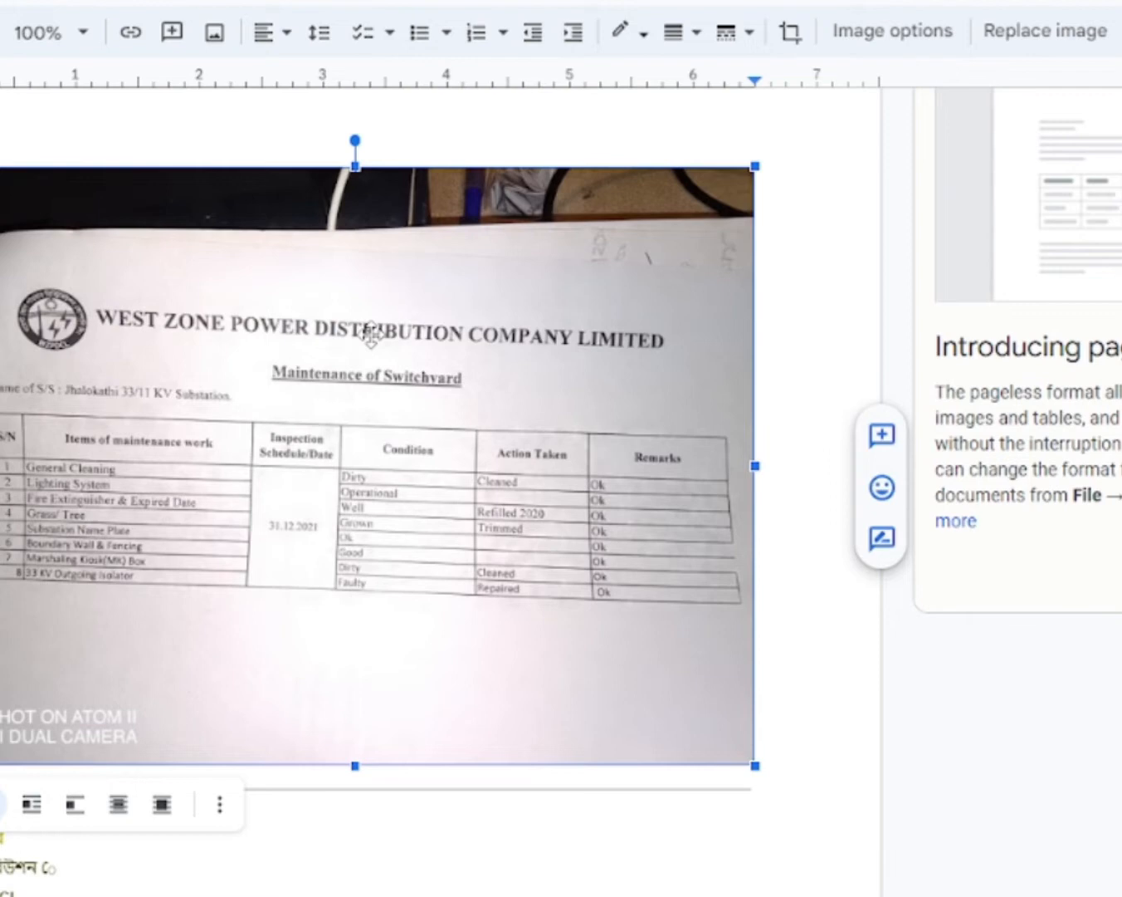
pyautogui.press('Delete')
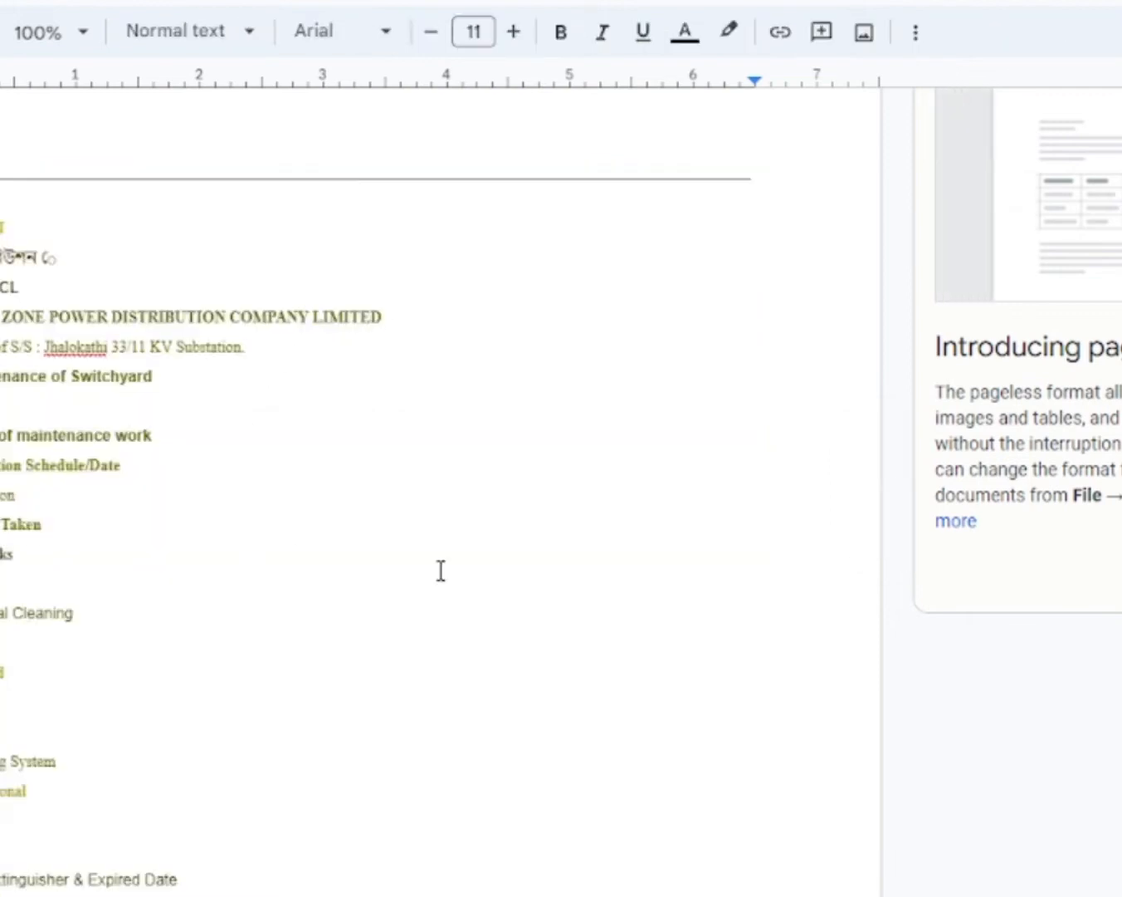
# Step: Select all the extracted text, from the horizontal line down to the end of the document, and cut it
pyautogui.moveTo(2, 170); pyautogui.dragTo(304, 896)
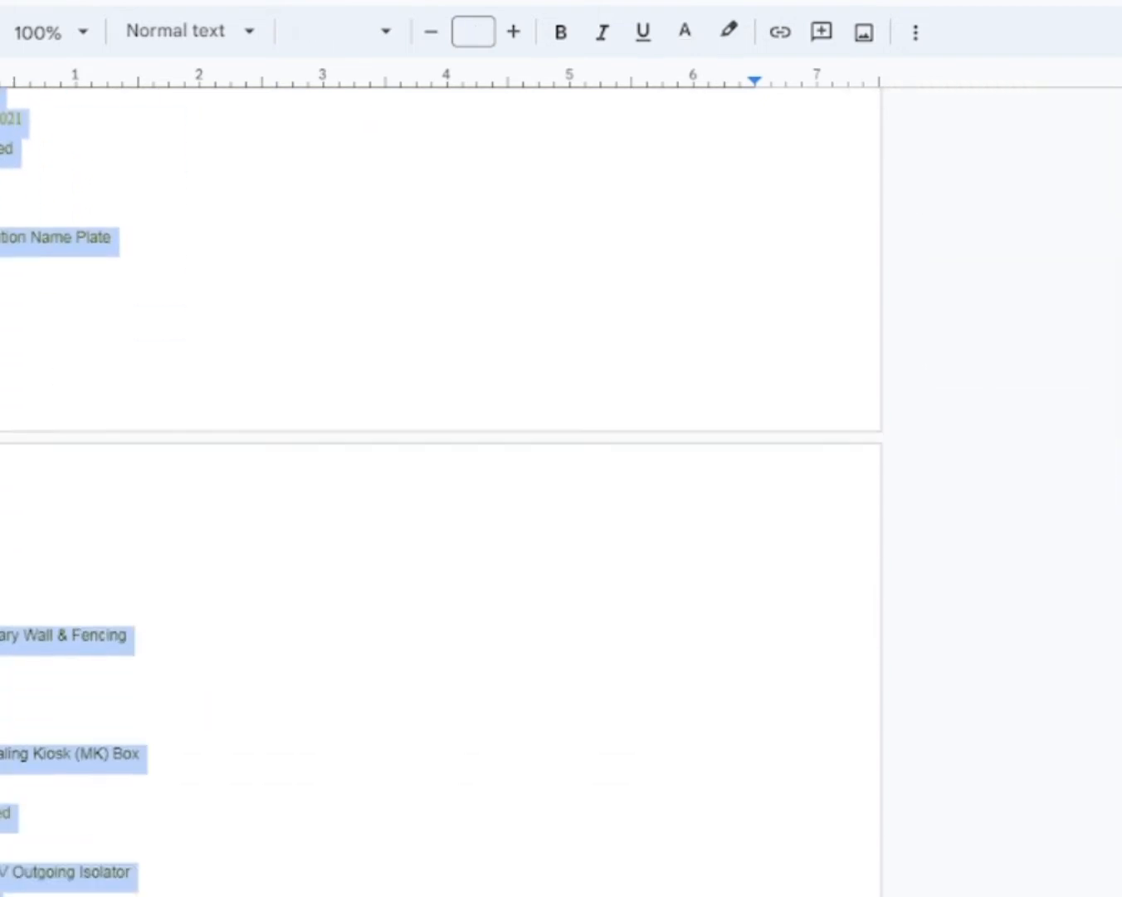
pyautogui.rightClick(5, 143)
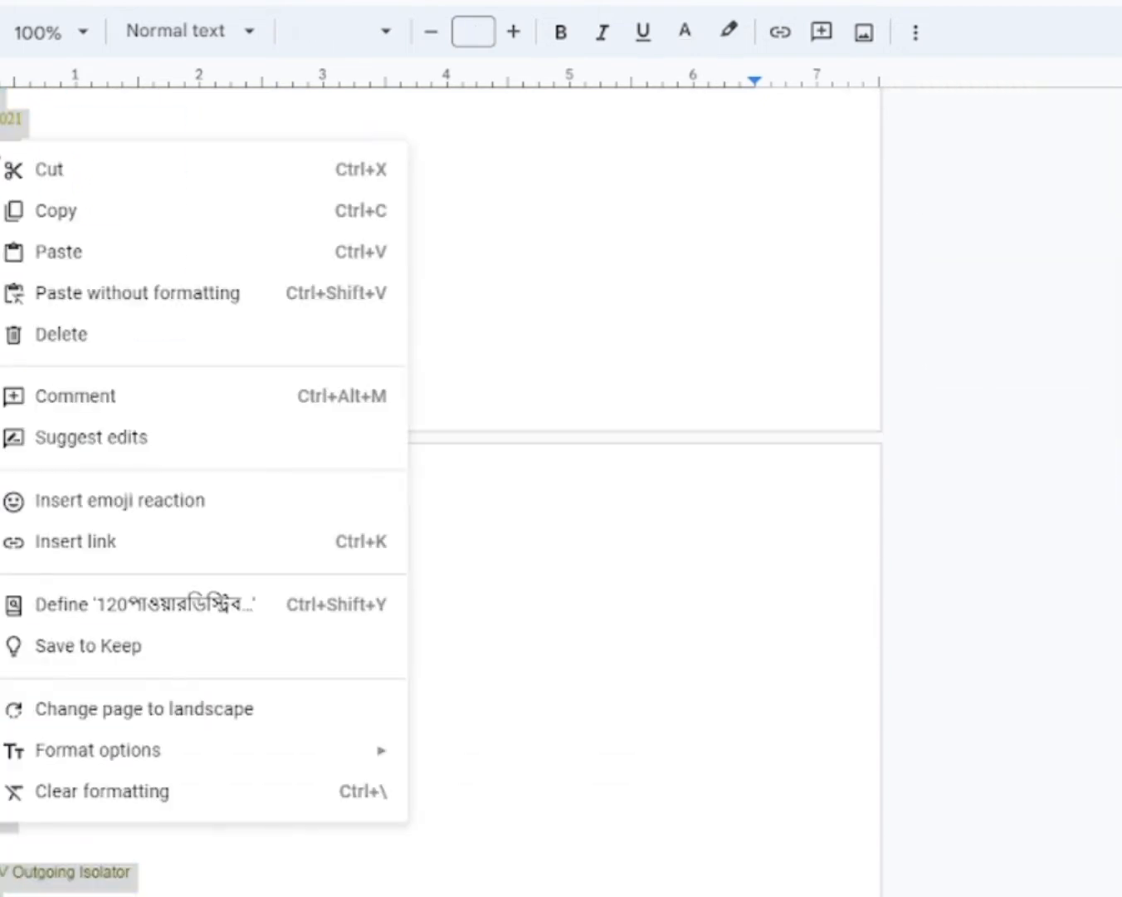
pyautogui.click(67, 171)
pyautogui.scroll(1, 417, 544)
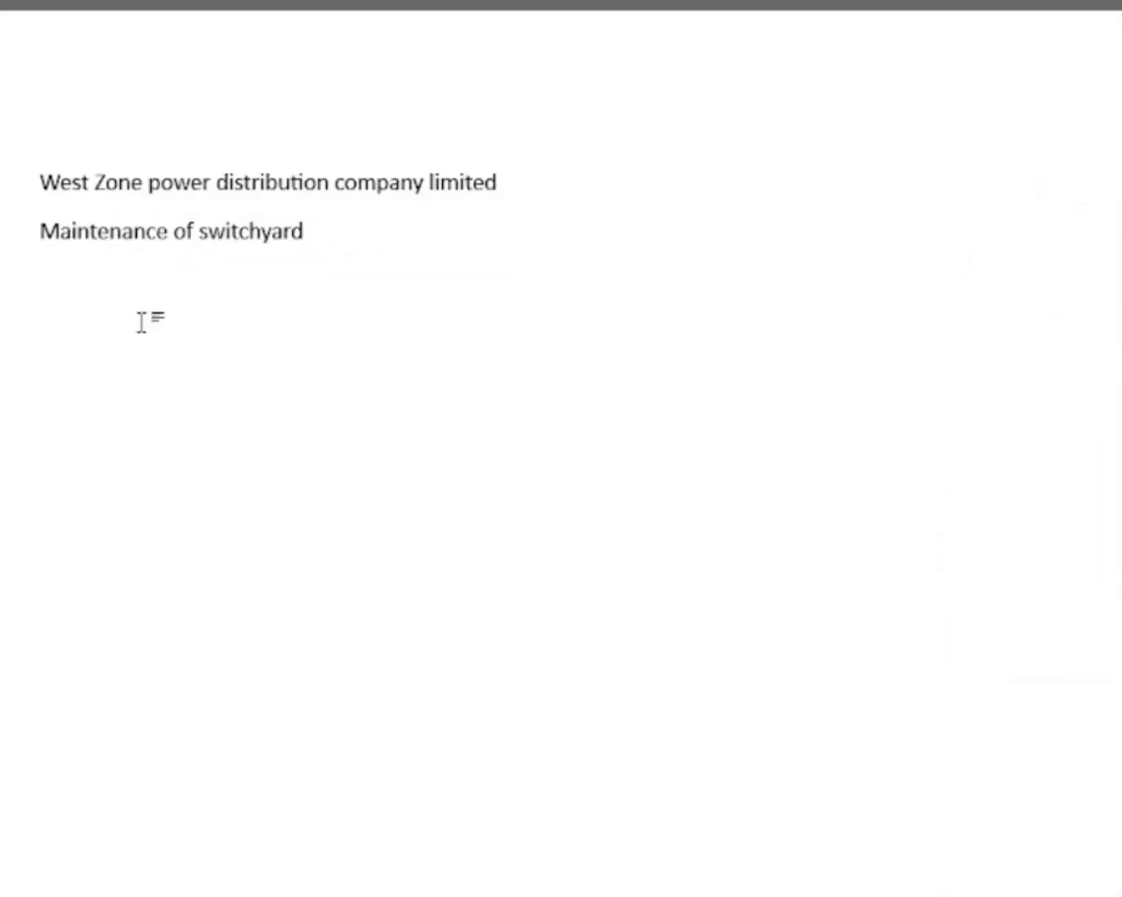
# Step: Switch to the Word document and paste the extracted text below "Maintenance of switchyard", keeping the source formatting
pyautogui.rightClick(49, 287)
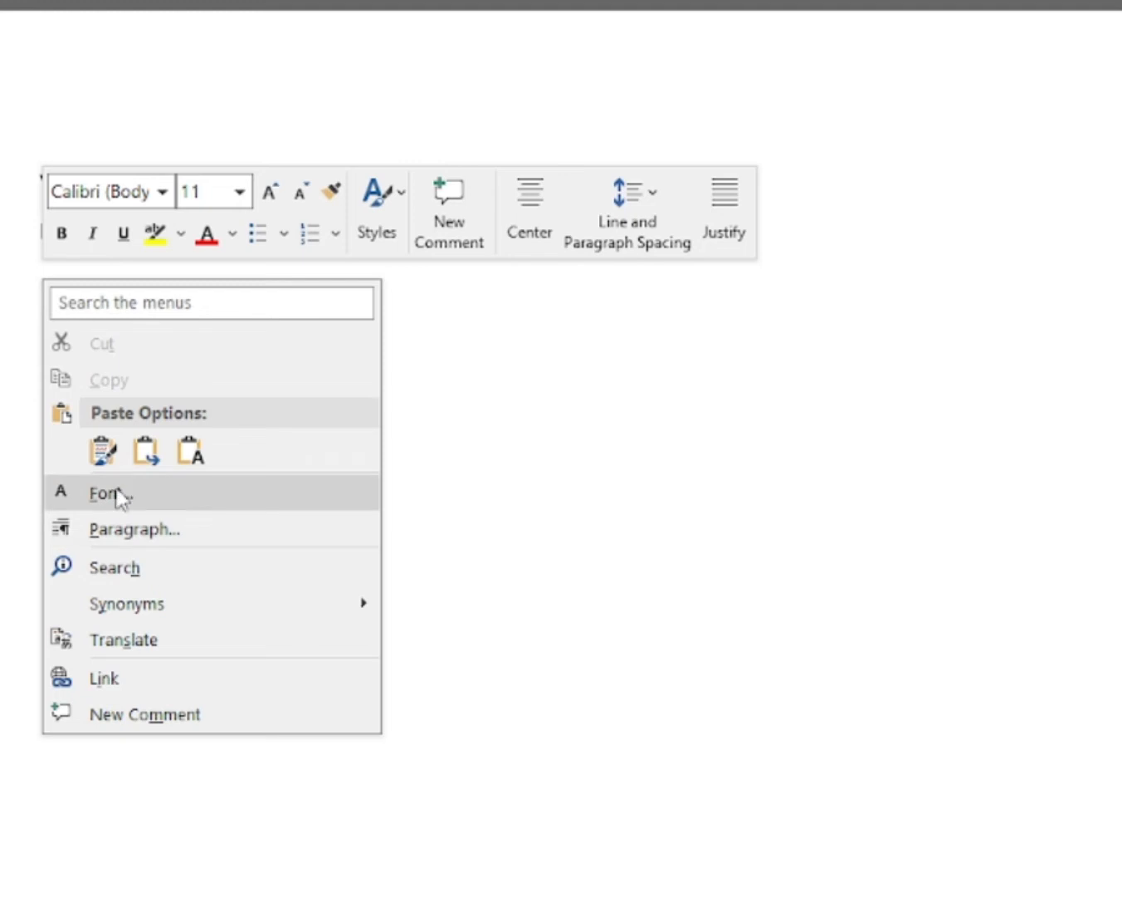
pyautogui.click(103, 452)
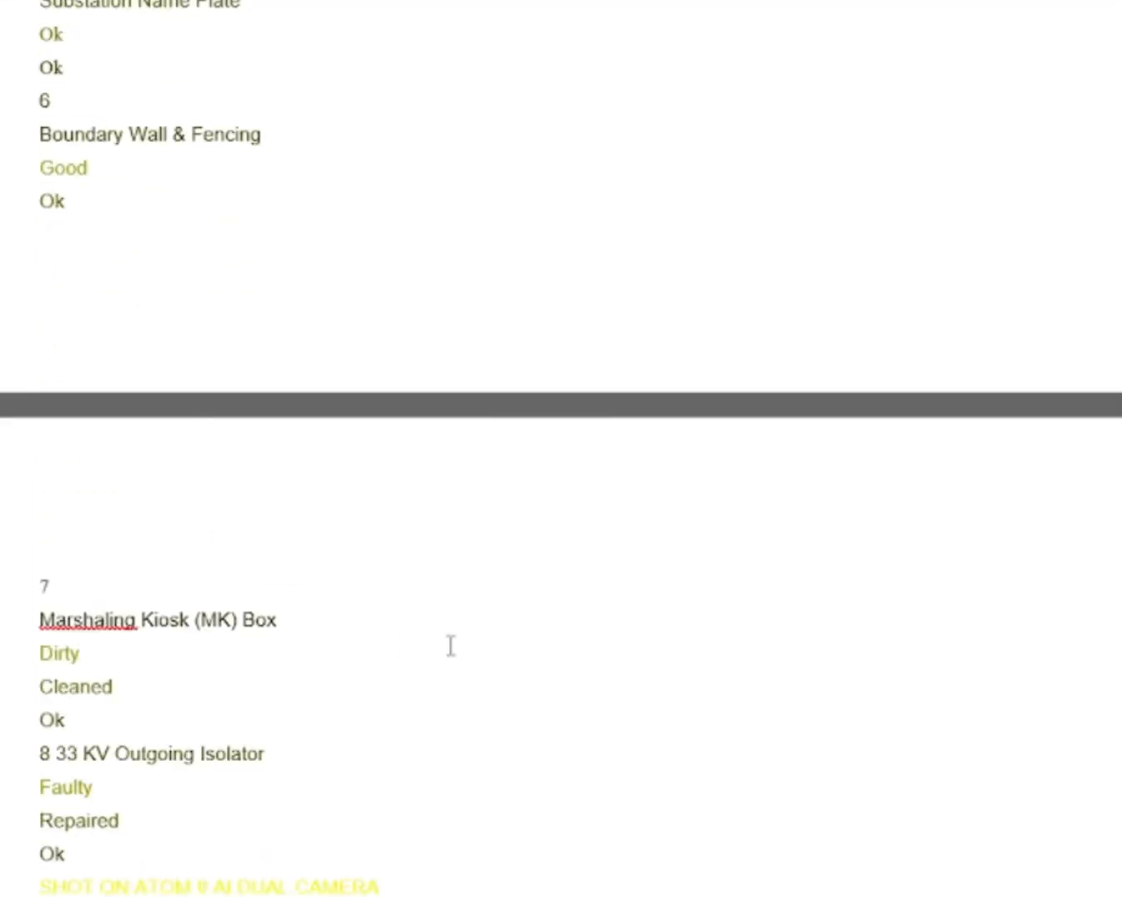
pyautogui.scroll(10, 455, 698)
pyautogui.scroll(5, 455, 683)
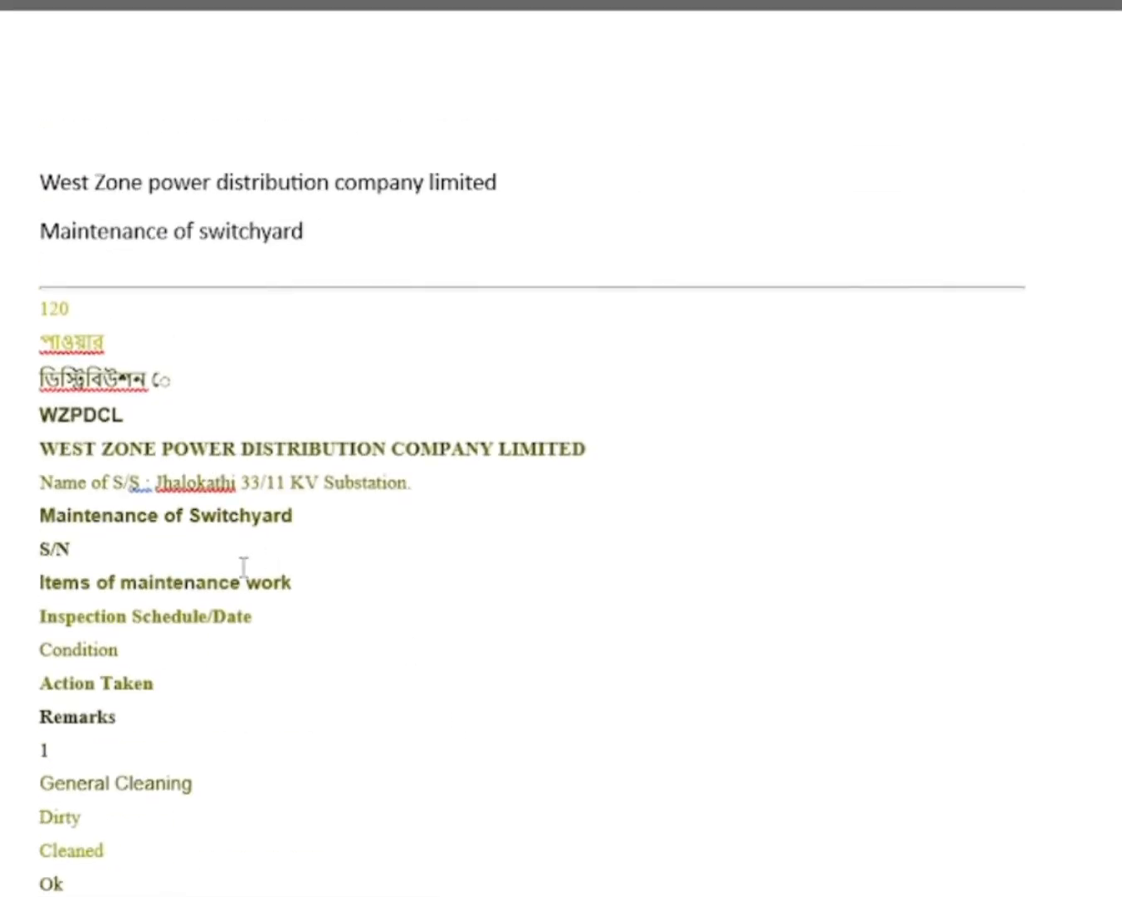
# Step: Replace the two plain heading lines at the page start with the extracted line "WEST ZONE POWER DISTRIBUTION COMPANY LIMITED"
pyautogui.moveTo(42, 177); pyautogui.dragTo(502, 184)
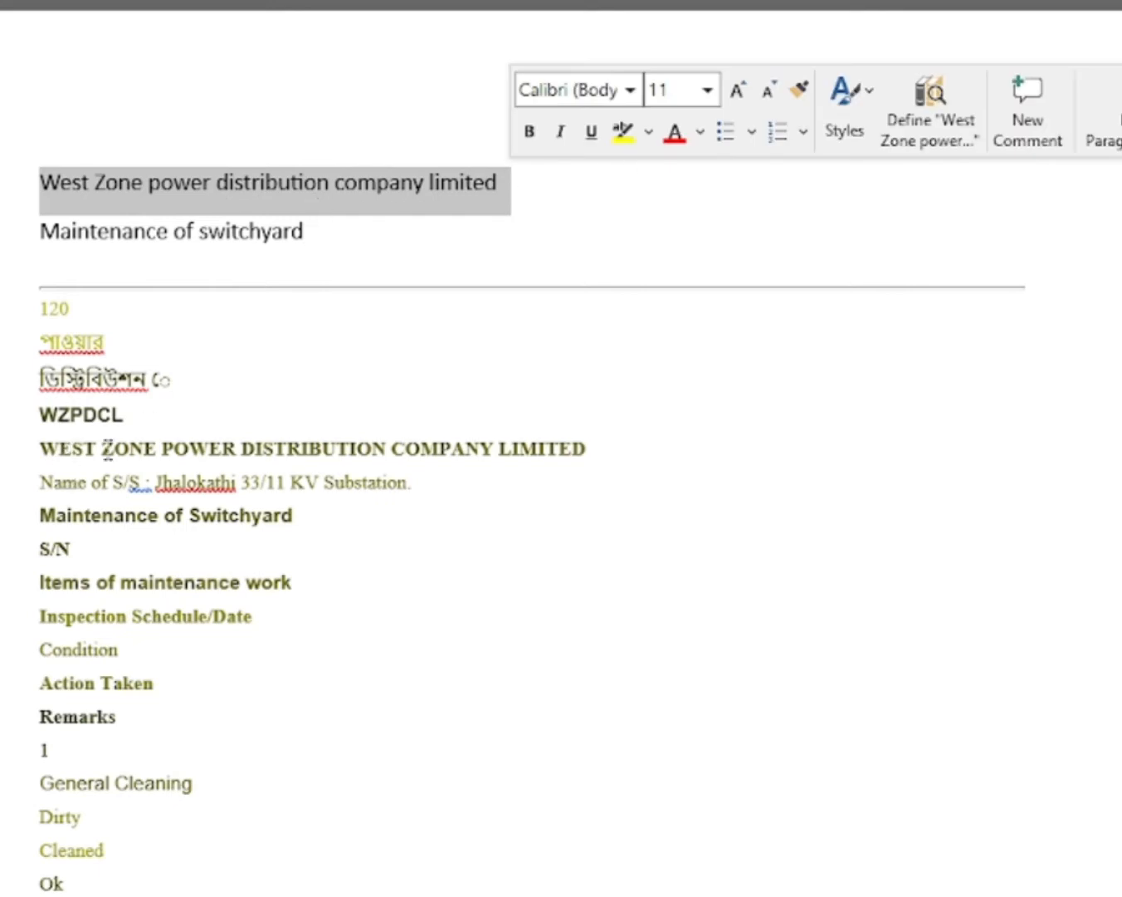
pyautogui.moveTo(41, 456); pyautogui.dragTo(674, 463)
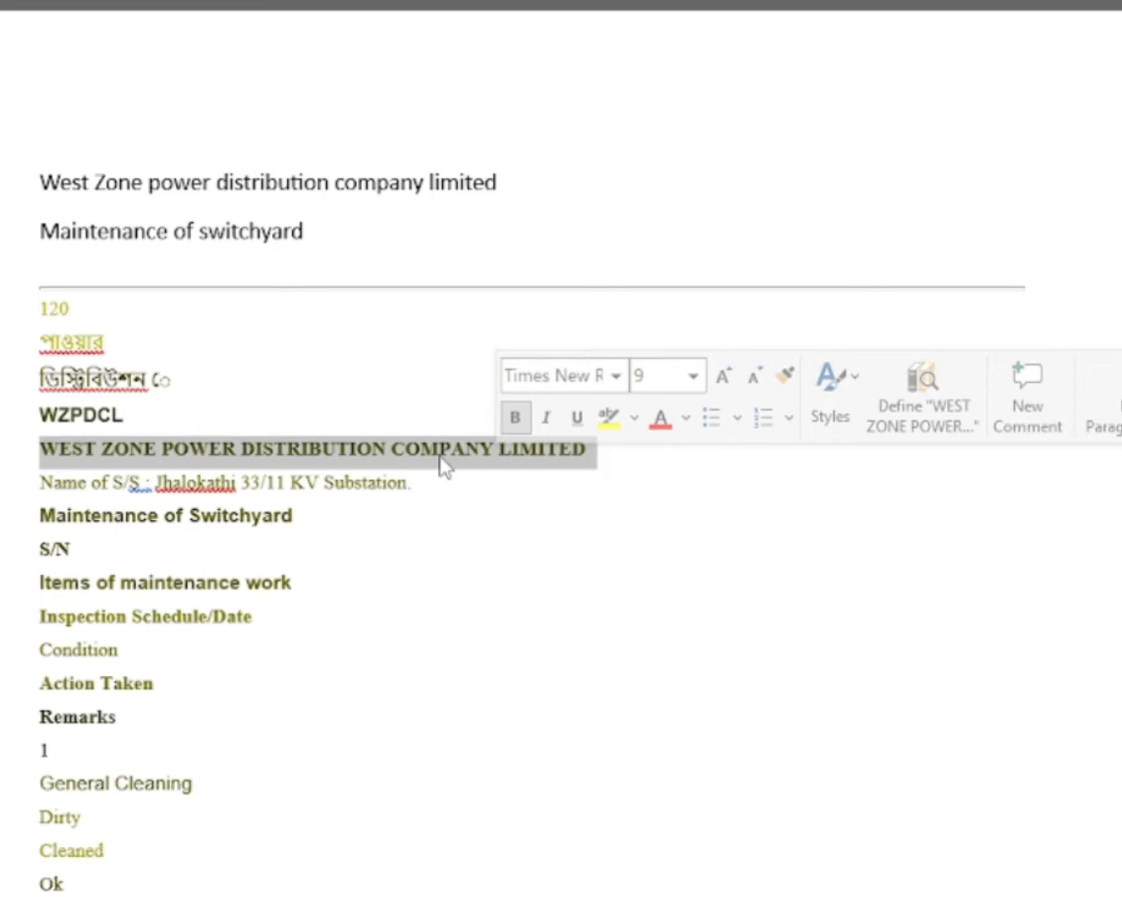
pyautogui.moveTo(441, 457); pyautogui.dragTo(417, 247)
pyautogui.moveTo(304, 232); pyautogui.dragTo(60, 164)
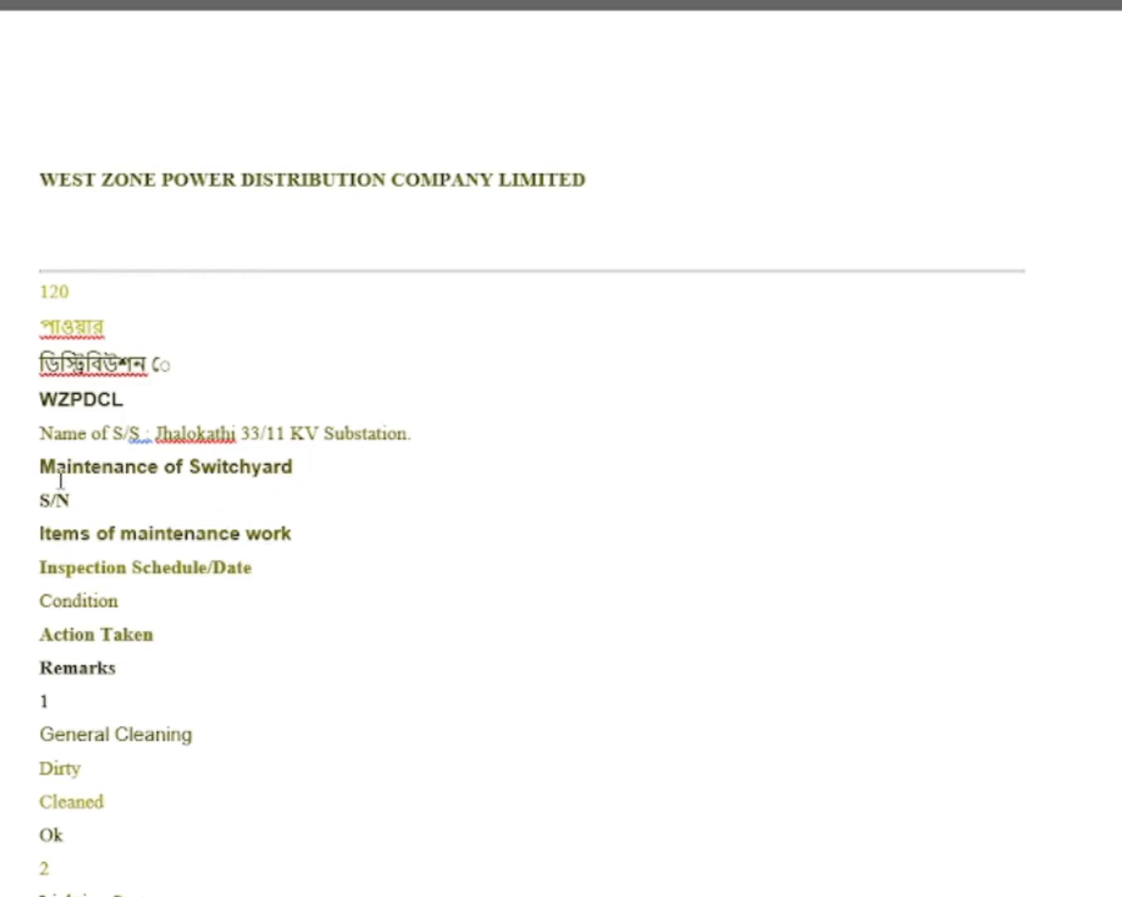
# Step: Move the bold "Maintenance of Switchyard" line directly below the company name heading
pyautogui.moveTo(35, 466); pyautogui.dragTo(381, 483)
pyautogui.moveTo(280, 480); pyautogui.dragTo(304, 249)
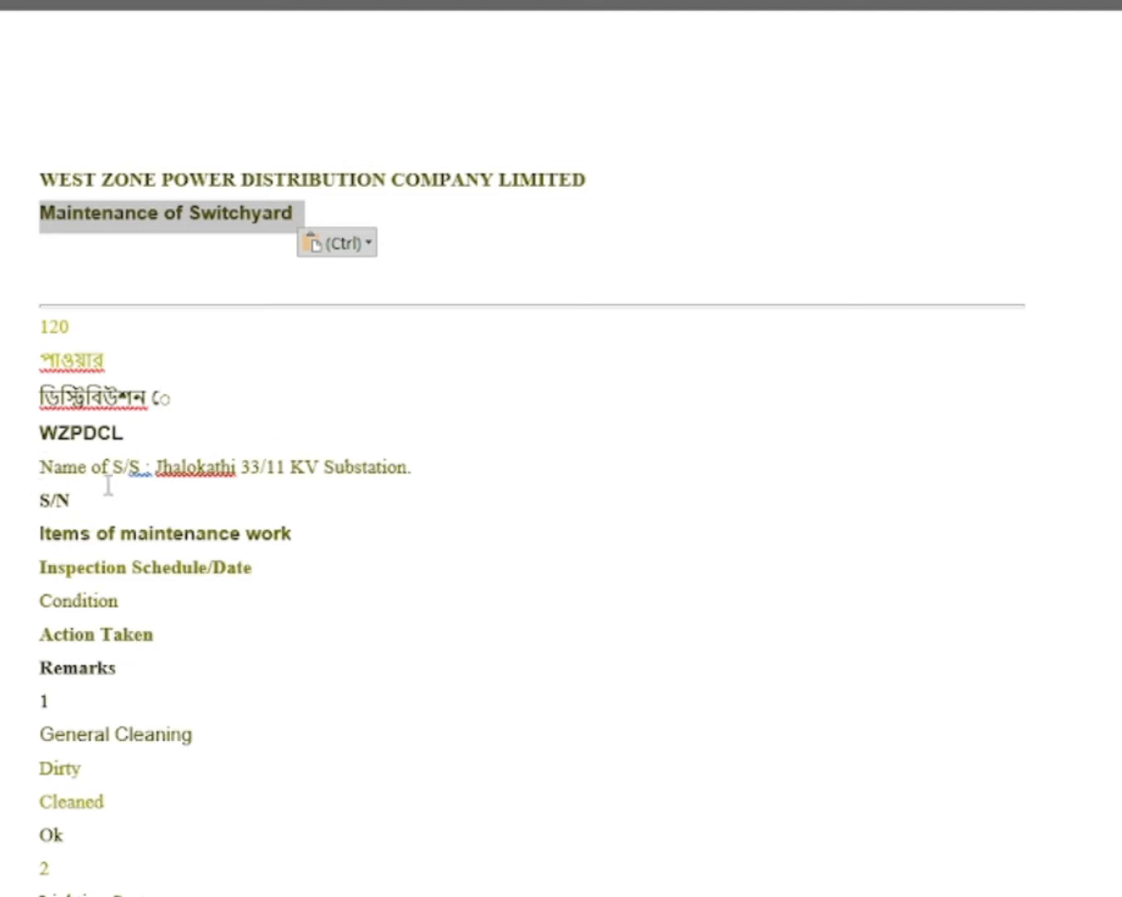
# Step: Move the "Name of S/S : Jhalokathi 33/11 KV Substation." line directly below "Maintenance of Switchyard"
pyautogui.moveTo(37, 461); pyautogui.dragTo(437, 464)
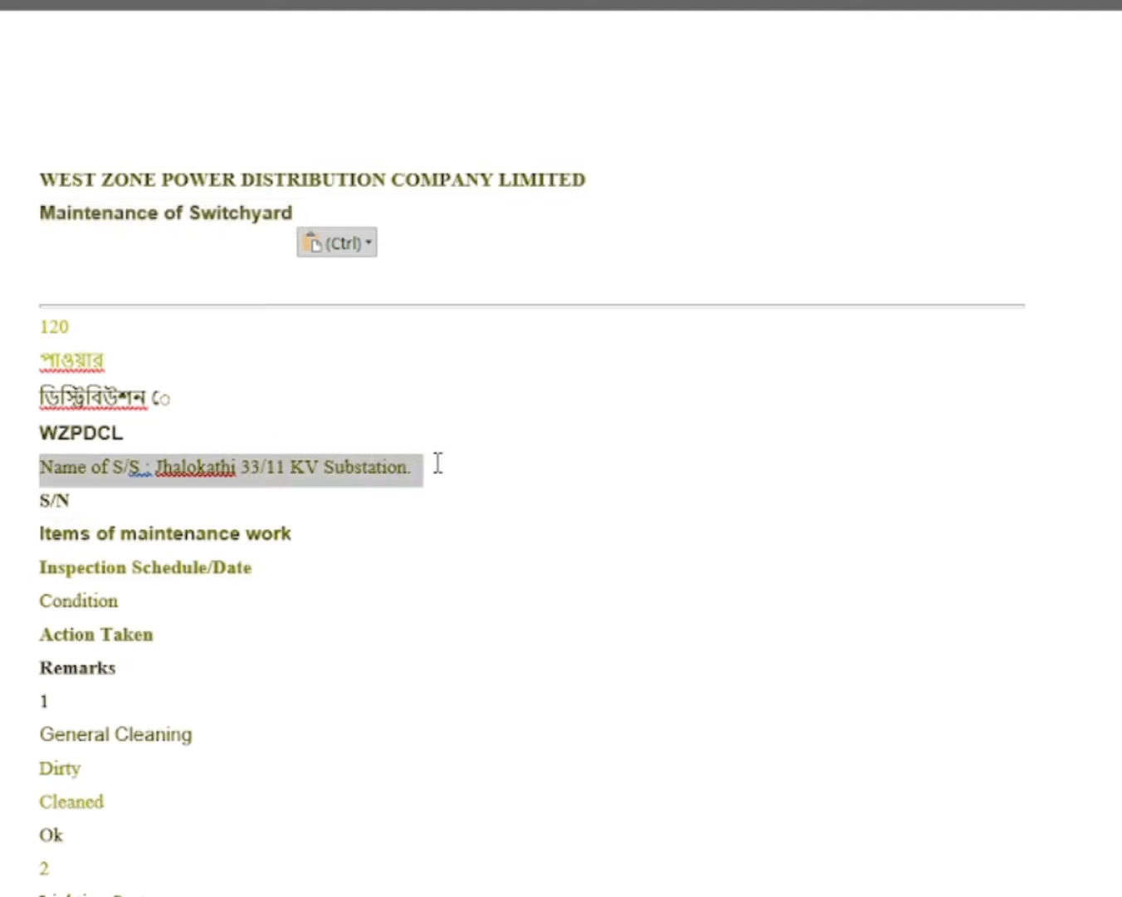
pyautogui.click(437, 464)
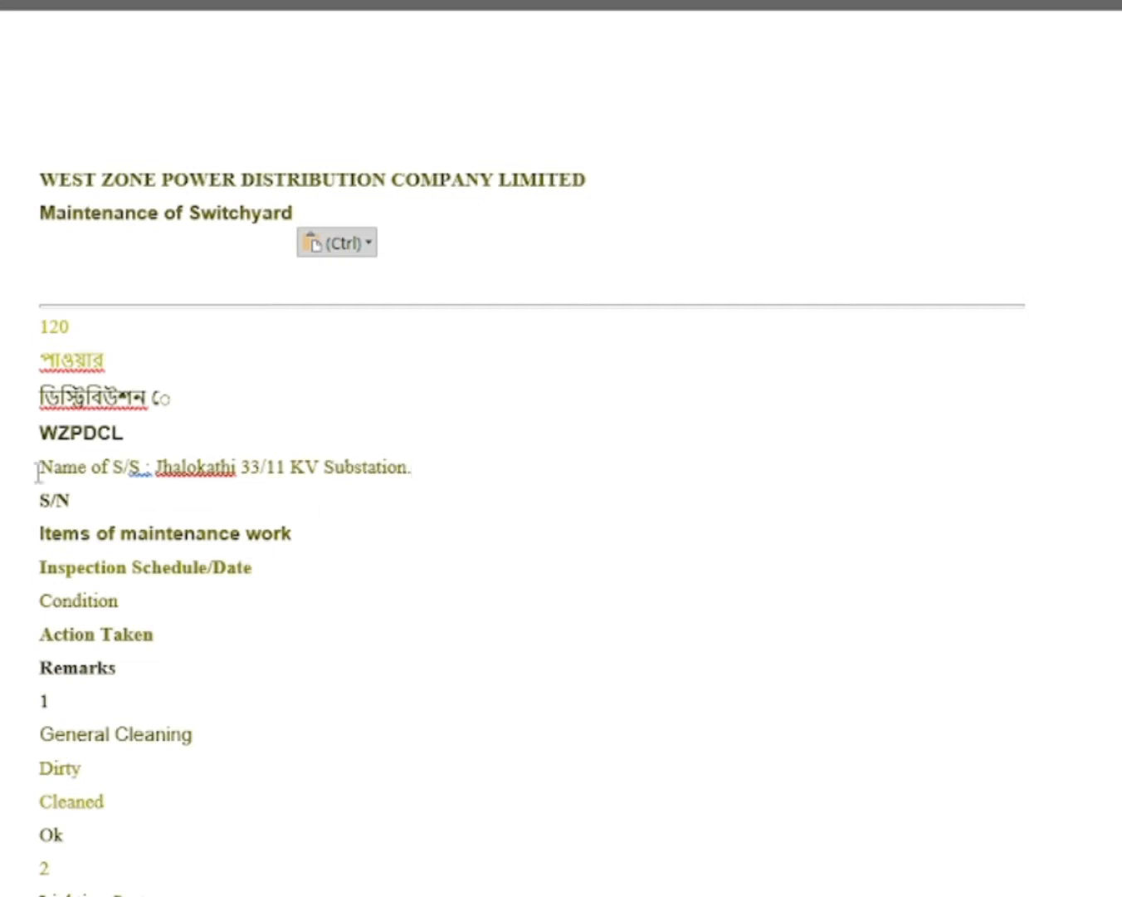
pyautogui.click(7, 475)
pyautogui.moveTo(347, 480); pyautogui.dragTo(342, 273)
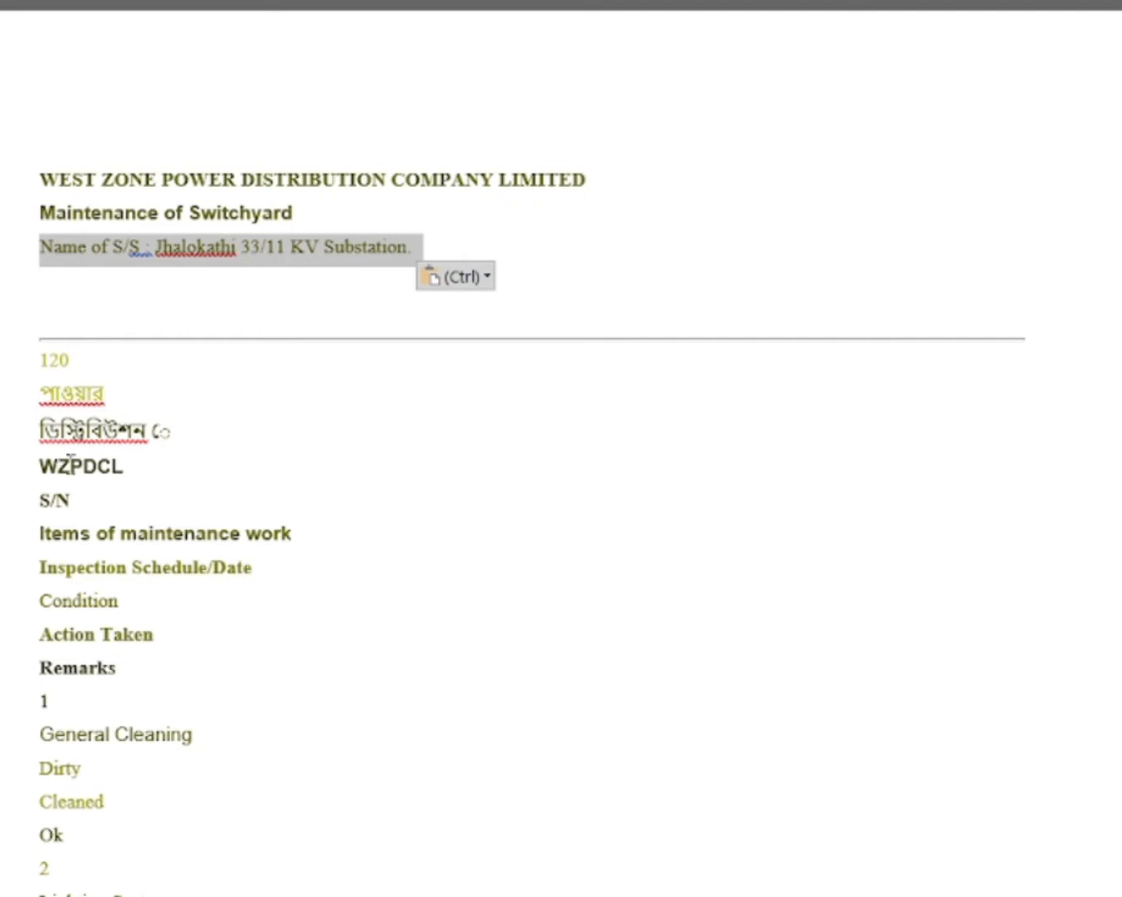
# Step: Delete the two Bengali text lines between "120" and "WZPDCL"
pyautogui.moveTo(39, 432); pyautogui.dragTo(226, 452)
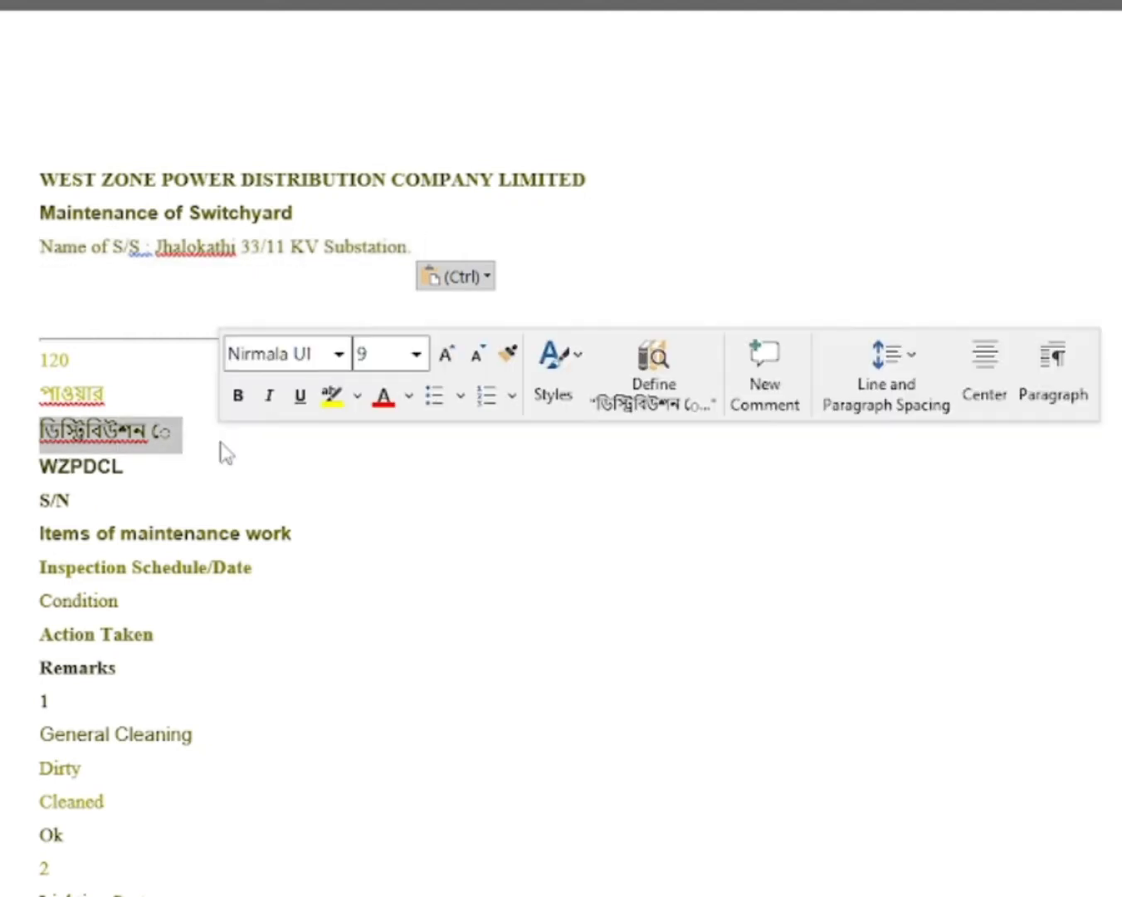
pyautogui.press('Delete')
pyautogui.press('Up')
pyautogui.press('Delete')
pyautogui.press('Delete')
pyautogui.press('Delete')
pyautogui.press('Delete')
pyautogui.press('Delete')
pyautogui.press('Delete')
pyautogui.press('Delete')
pyautogui.press('Delete')
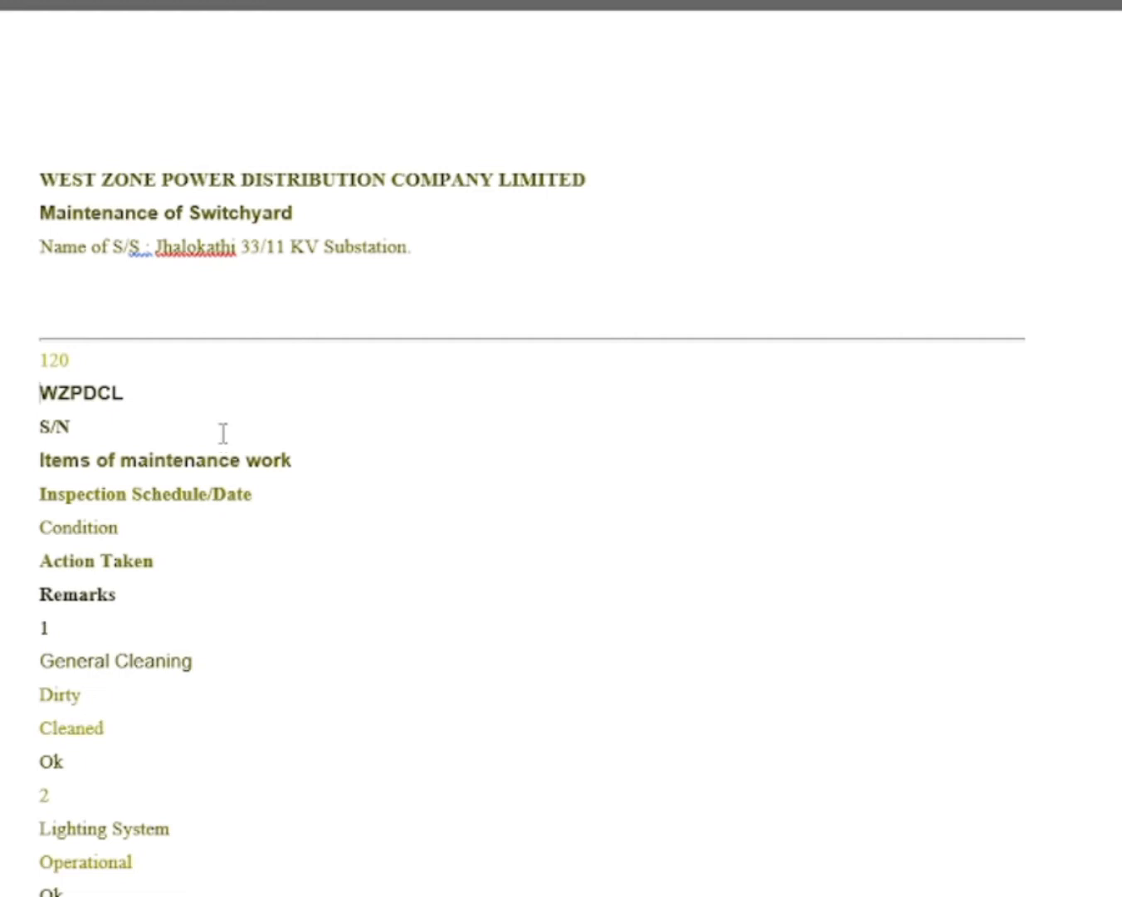
# Step: Delete the leftover "WZPDCL" and "120" lines above "S/N"
pyautogui.moveTo(41, 398); pyautogui.dragTo(173, 396)
pyautogui.click(189, 393)
pyautogui.press('Delete')
pyautogui.press('BackSpace')
pyautogui.press('BackSpace')
pyautogui.press('BackSpace')
pyautogui.press('BackSpace')
pyautogui.press('BackSpace')
pyautogui.press('BackSpace')
pyautogui.press('BackSpace')
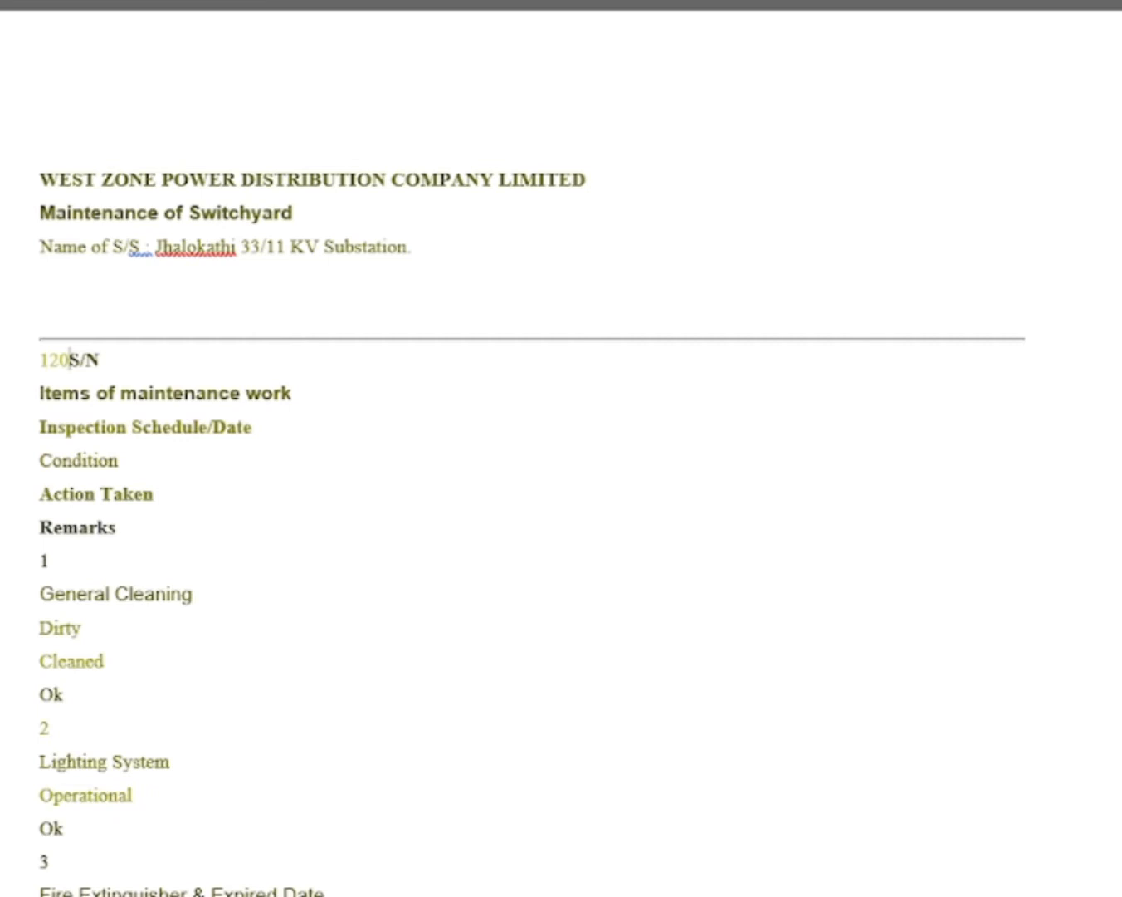
pyautogui.press('BackSpace')
pyautogui.press('BackSpace')
pyautogui.press('BackSpace')
# Step: Shorten the horizontal line to less than half the text width and move it directly below the "Name of S/S" line
pyautogui.click(191, 338)
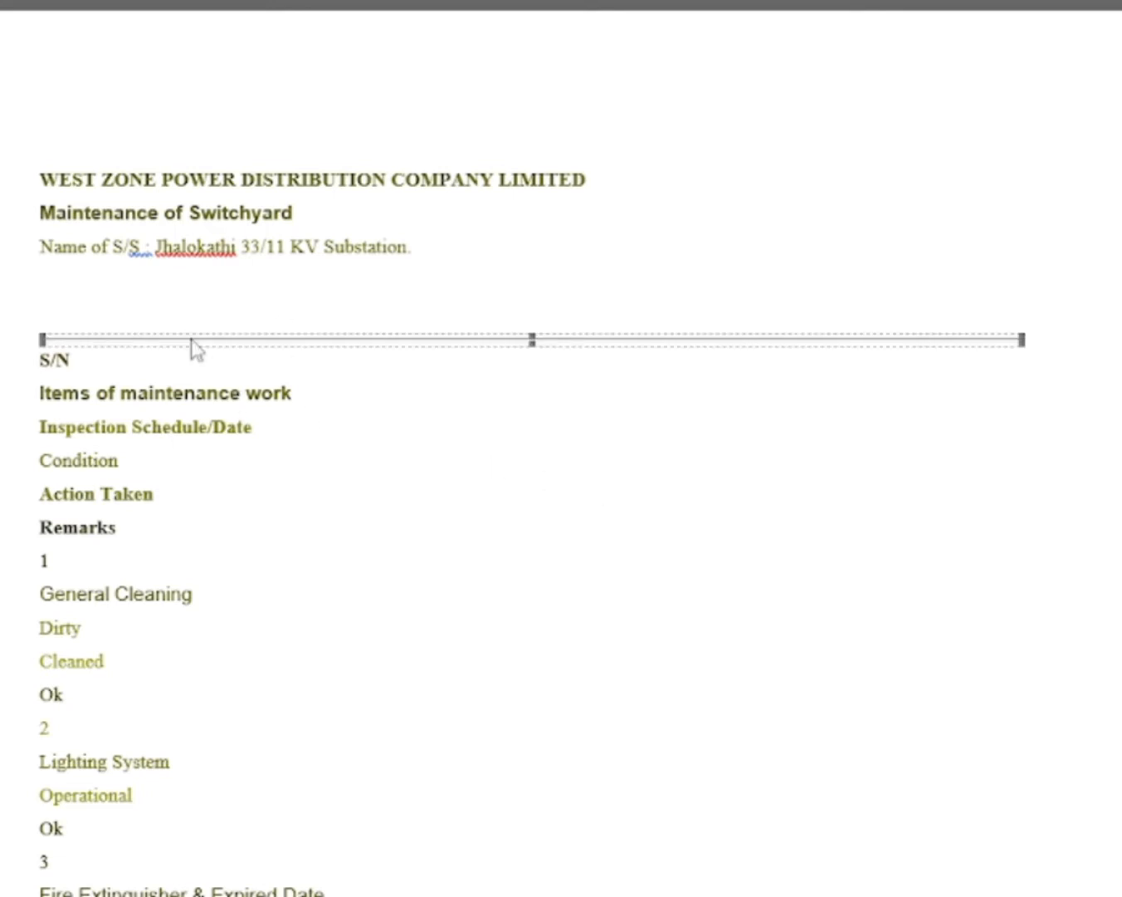
pyautogui.moveTo(1023, 339); pyautogui.dragTo(430, 348)
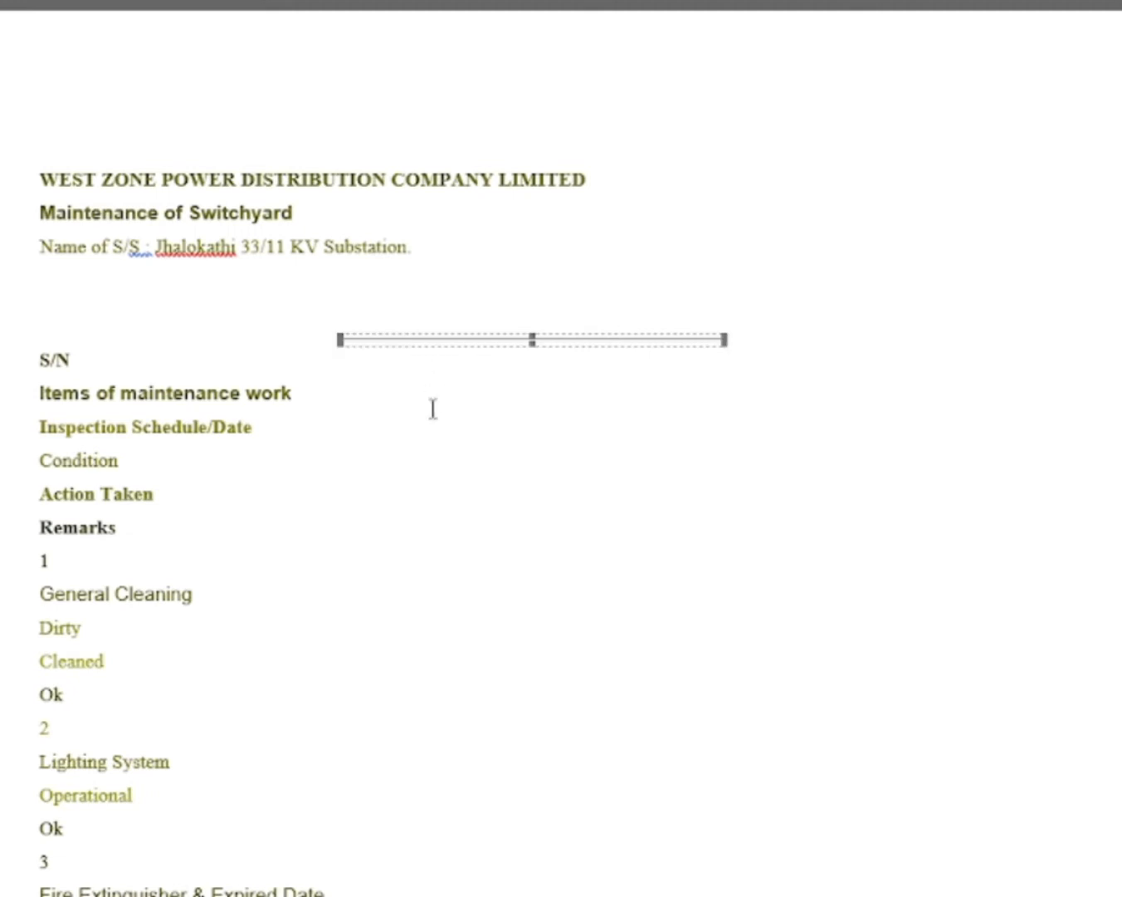
pyautogui.moveTo(506, 341); pyautogui.dragTo(505, 287)
# Step: Center the three heading lines, from the company name to the "Name of S/S" line
pyautogui.moveTo(9, 187); pyautogui.dragTo(127, 272)
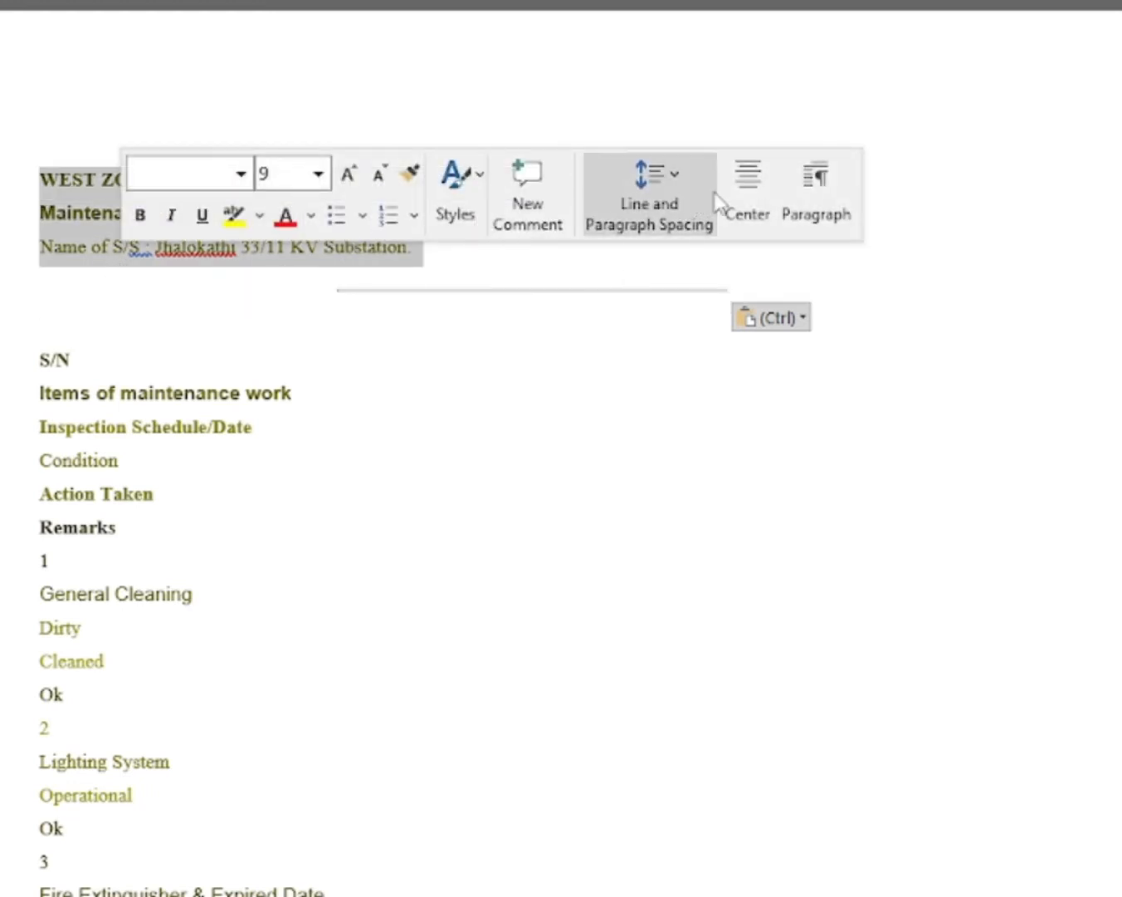
pyautogui.click(745, 192)
pyautogui.click(644, 383)
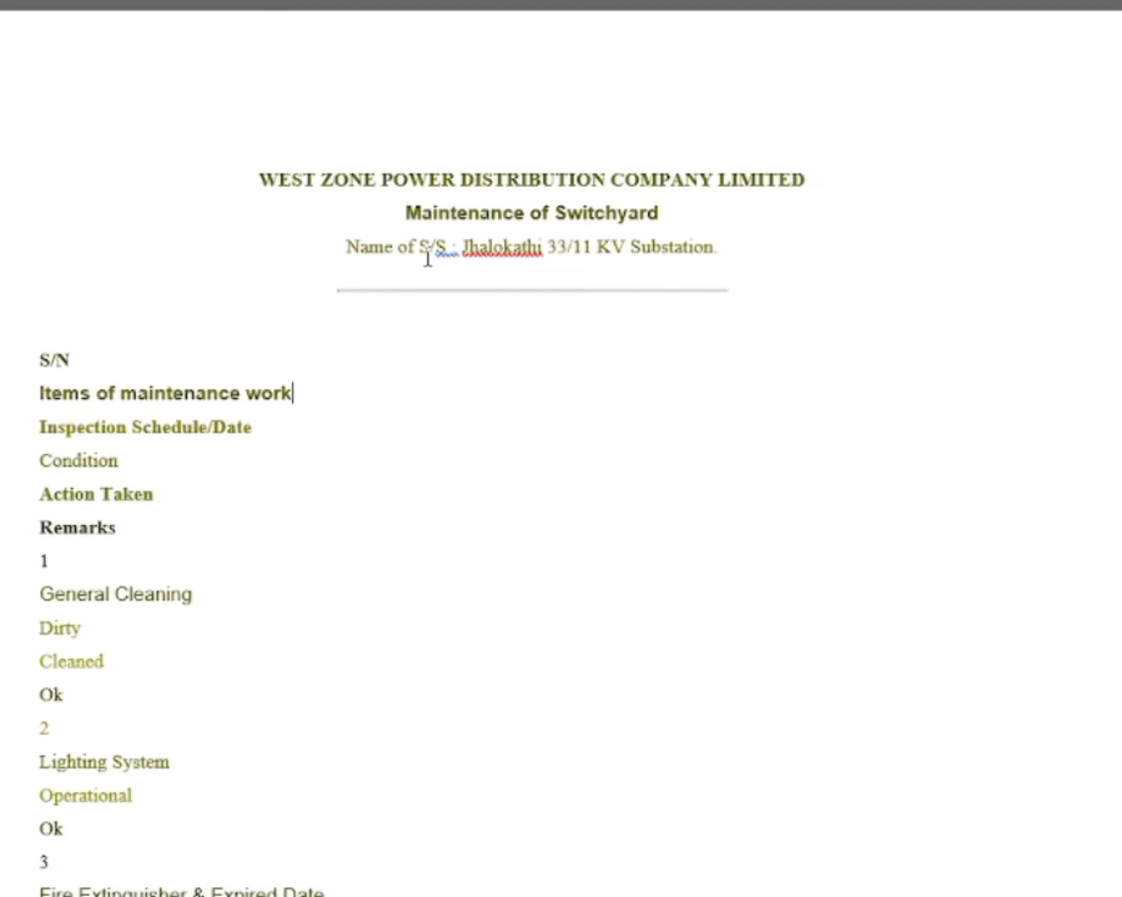
# Step: Set the font size of the "WEST ZONE POWER DISTRIBUTION COMPANY LIMITED" heading to 14
pyautogui.moveTo(246, 178); pyautogui.dragTo(809, 184)
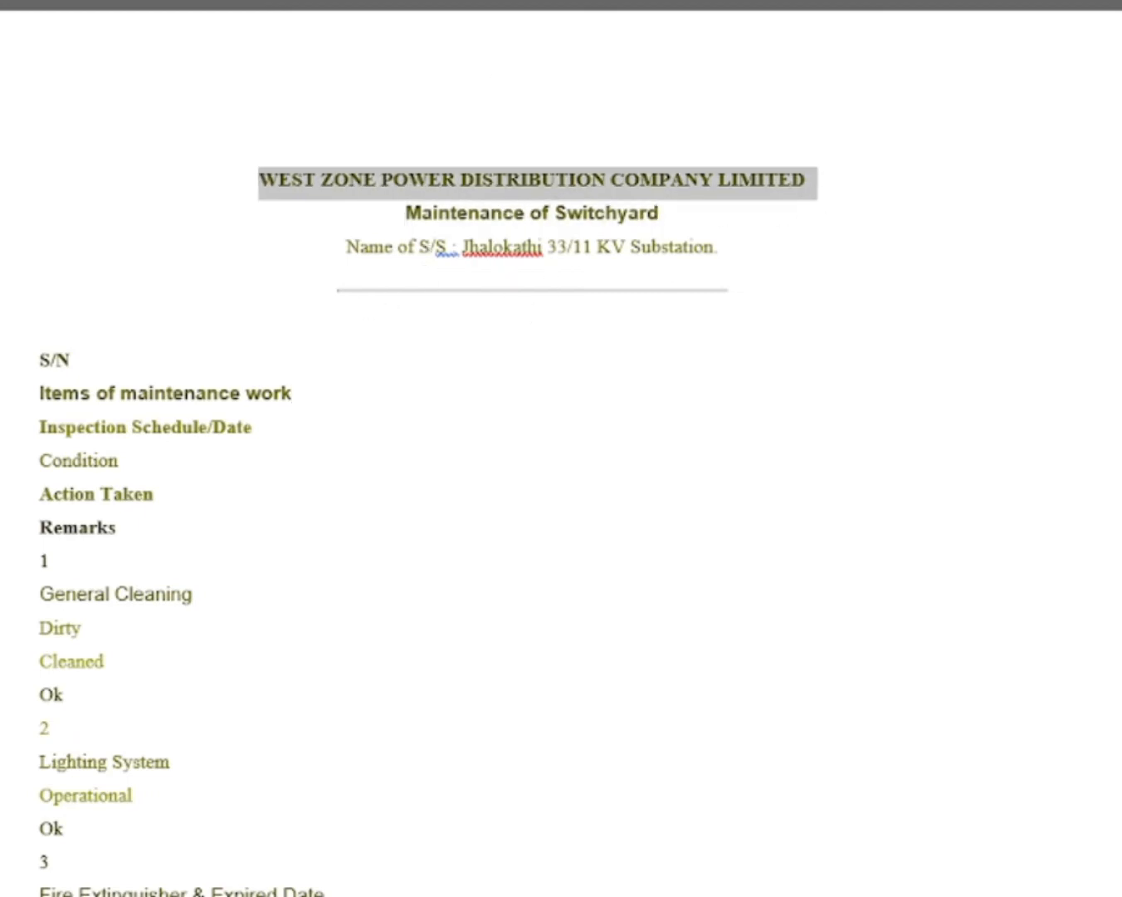
pyautogui.click(15, 1)
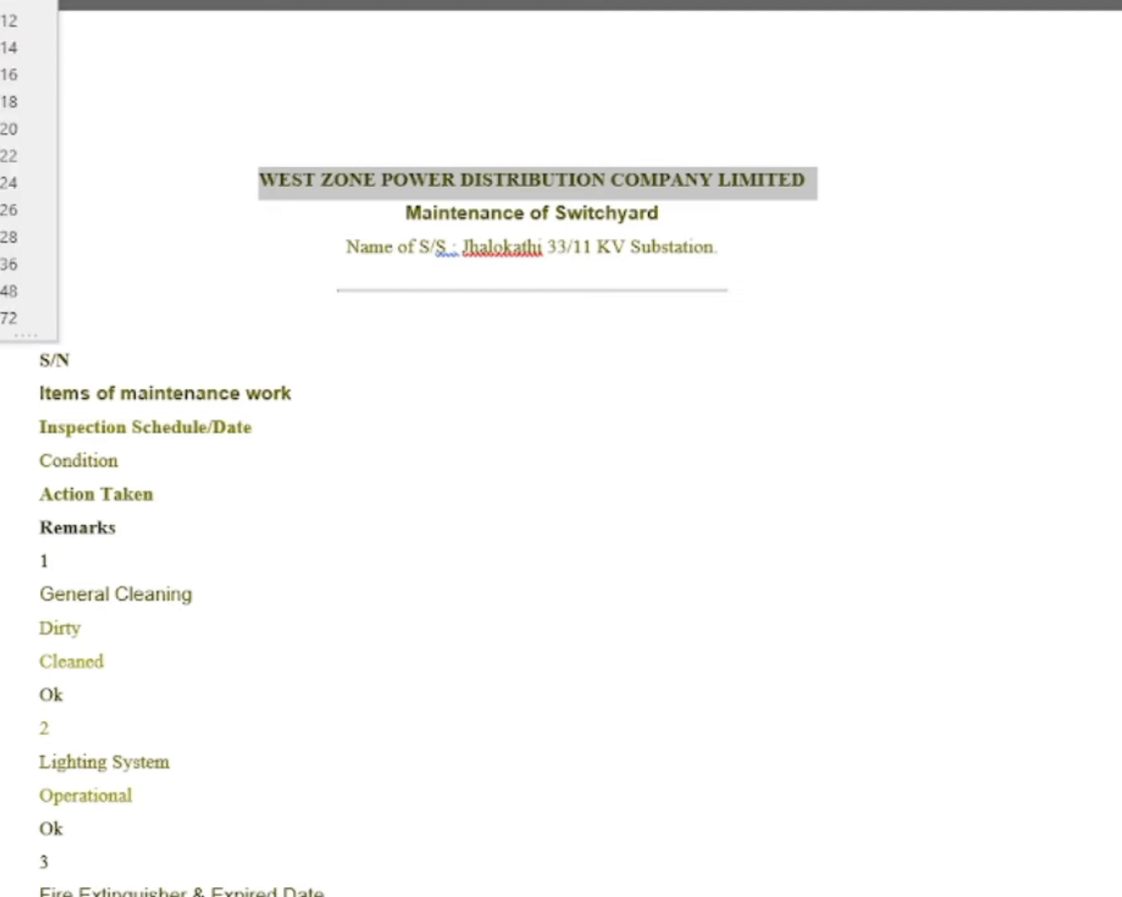
pyautogui.click(9, 47)
pyautogui.click(540, 530)
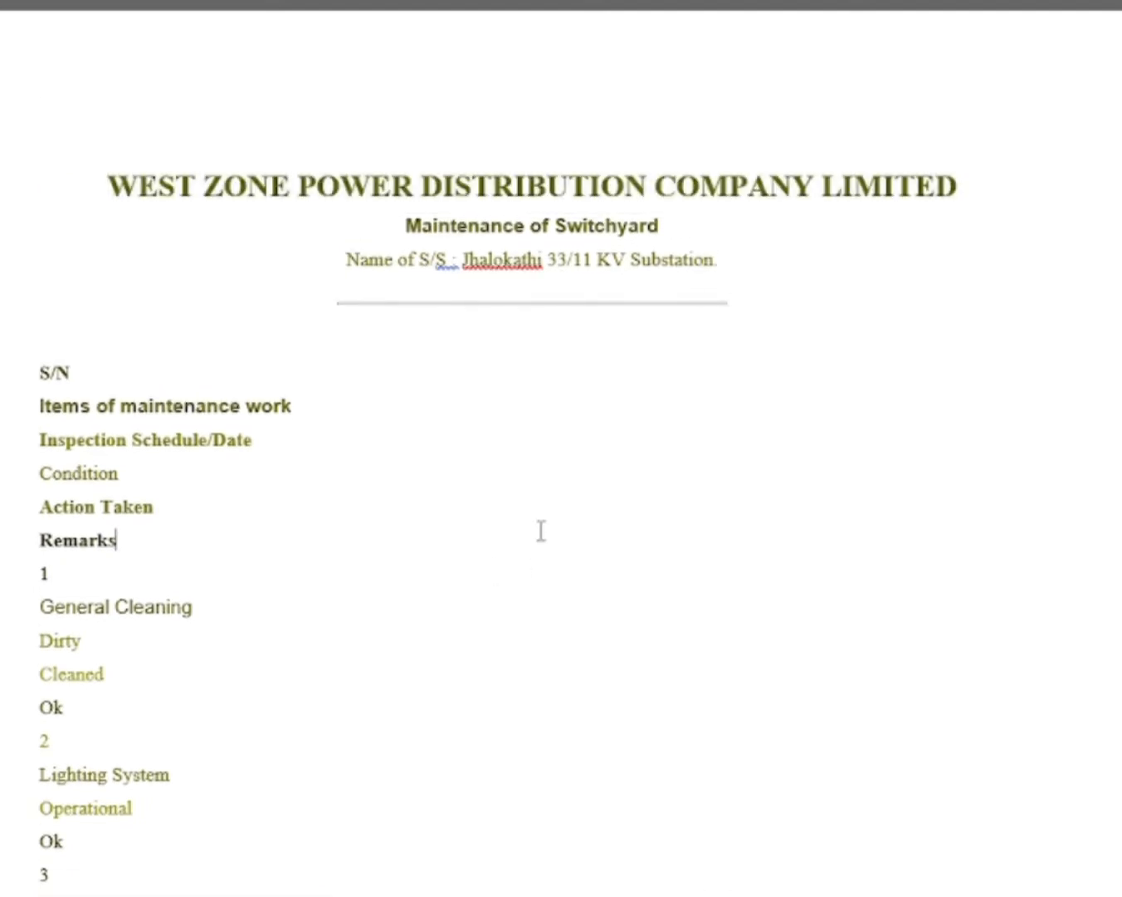
# Step: Enlarge the font of the "Maintenance of Switchyard" heading, keeping it smaller than the company name
pyautogui.moveTo(404, 226); pyautogui.dragTo(676, 226)
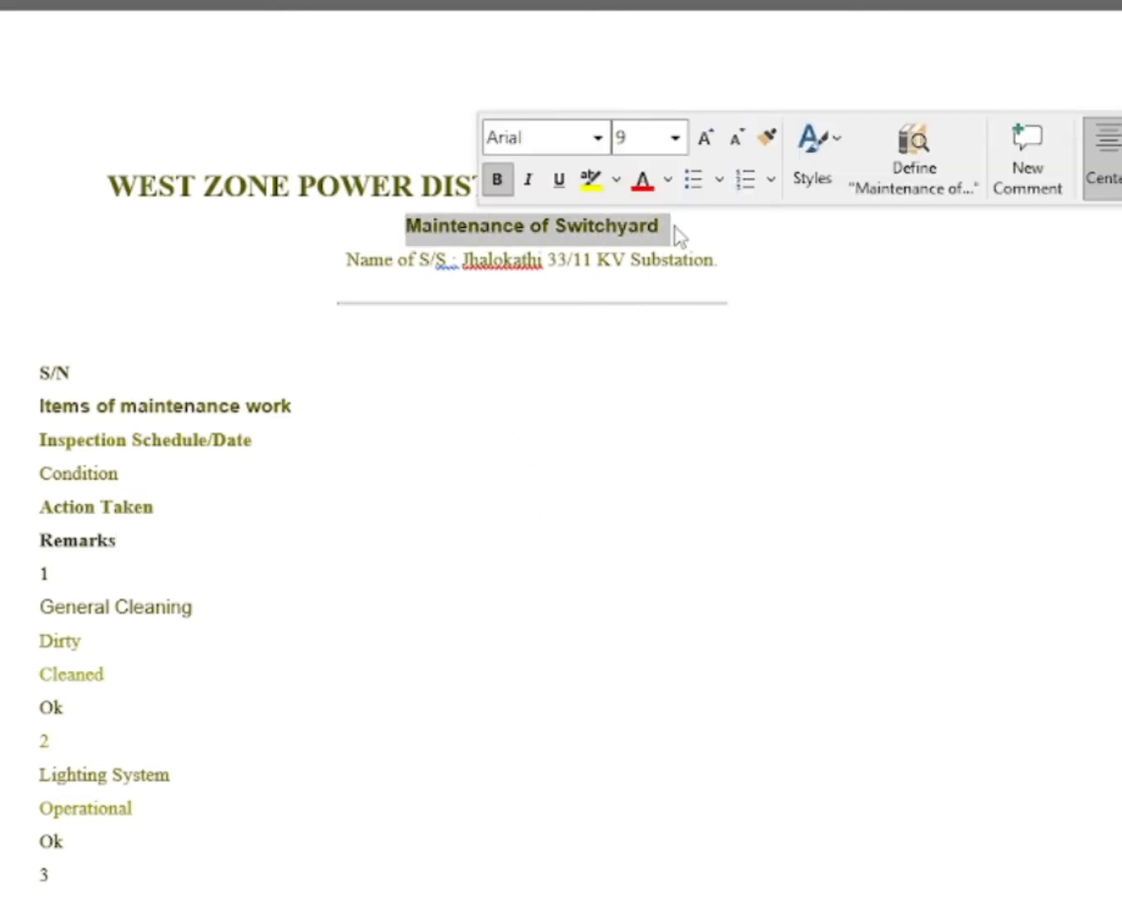
pyautogui.click(15, 1)
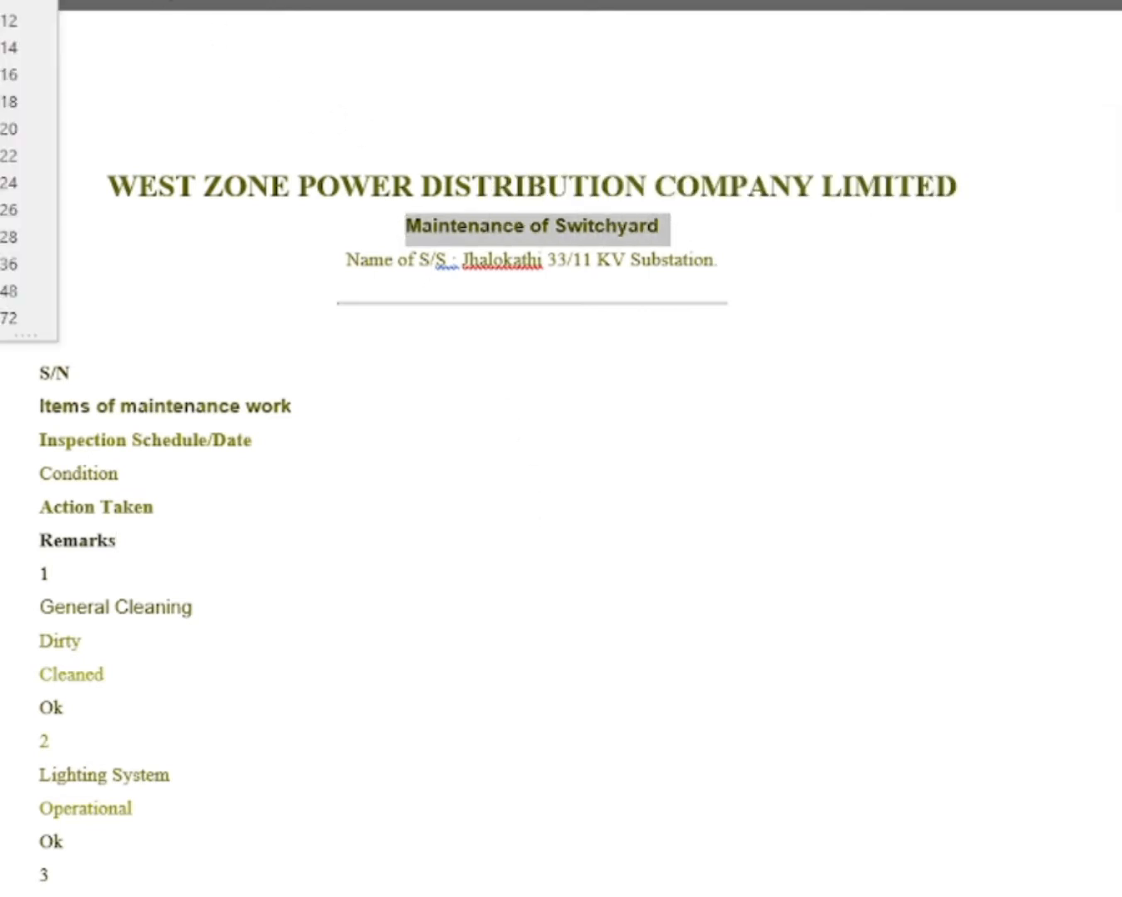
pyautogui.click(20, 4)
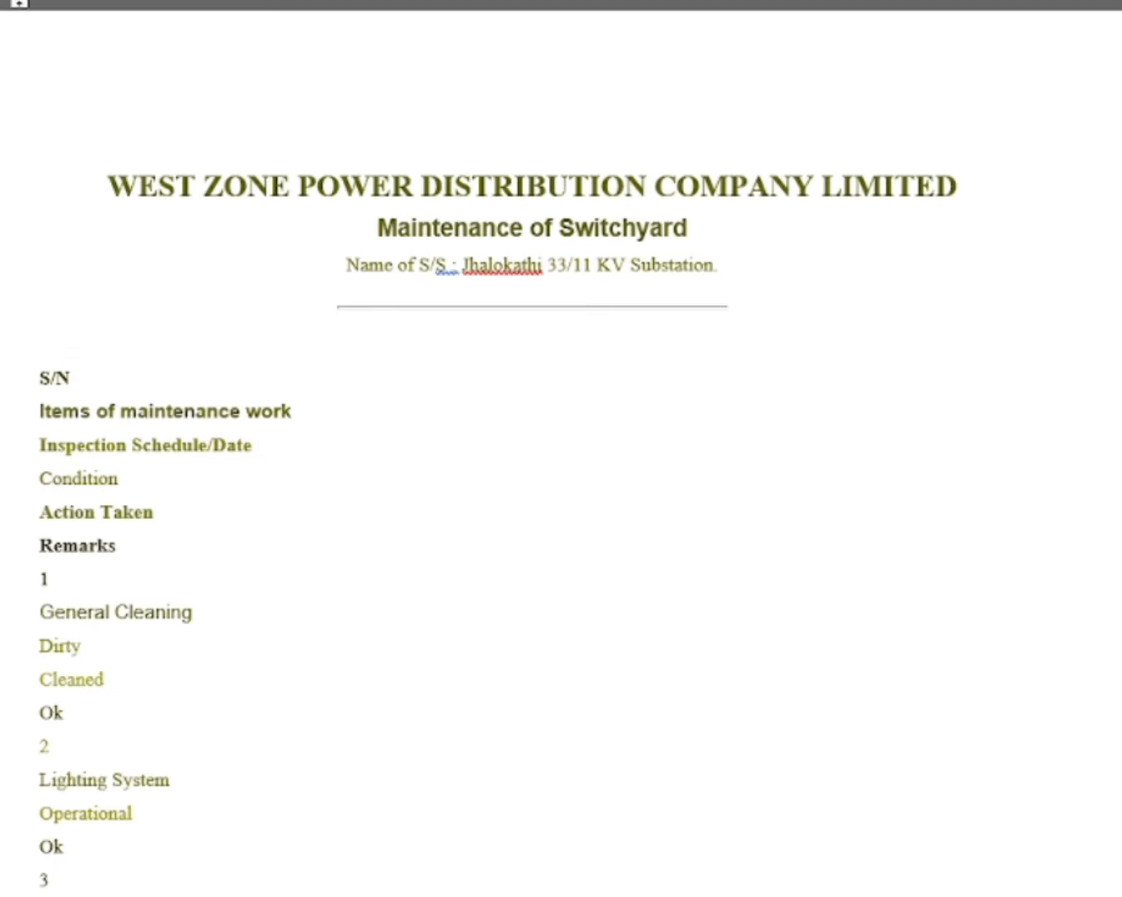
pyautogui.click(649, 511)
# Step: Underline the "Maintenance of Switchyard" heading and left-align the "Name of S/S" line
pyautogui.moveTo(375, 228); pyautogui.dragTo(779, 242)
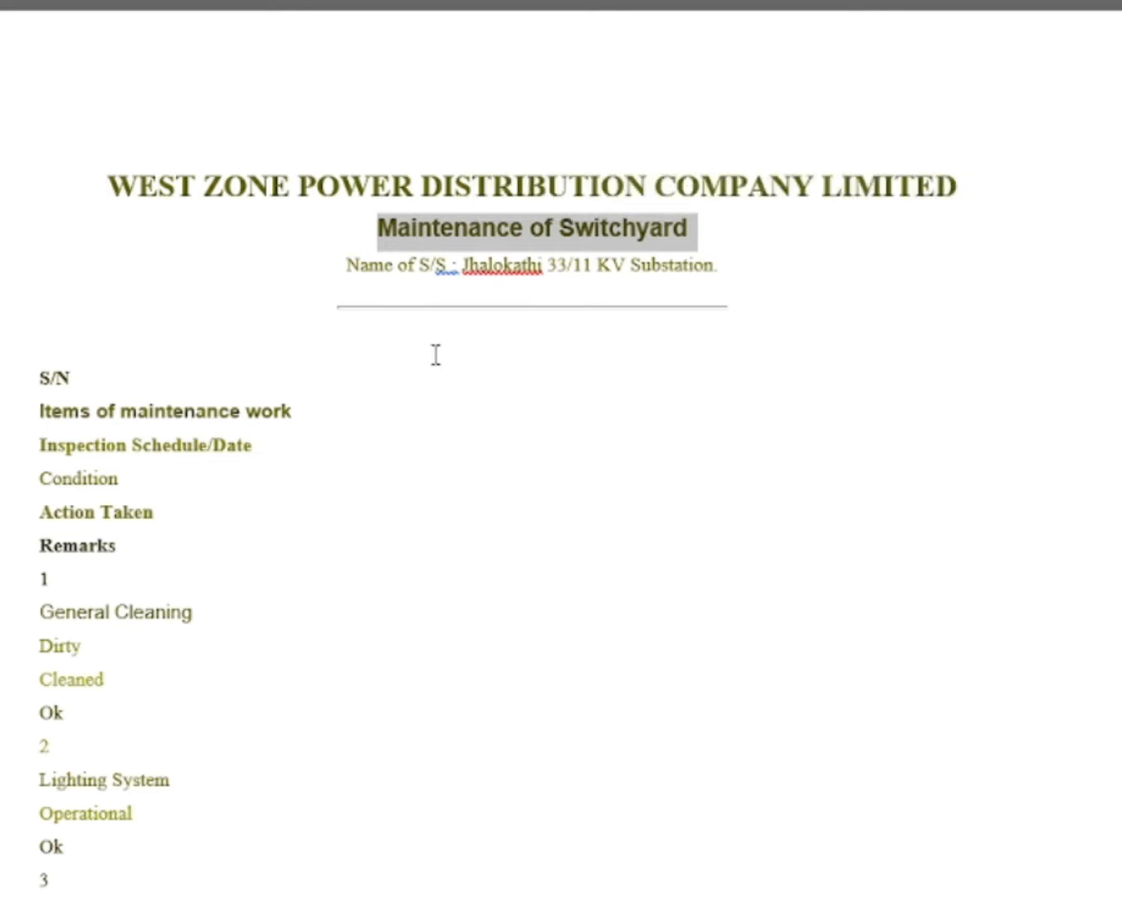
pyautogui.moveTo(349, 259); pyautogui.dragTo(751, 258)
pyautogui.hotkey('ctrl', 'l')
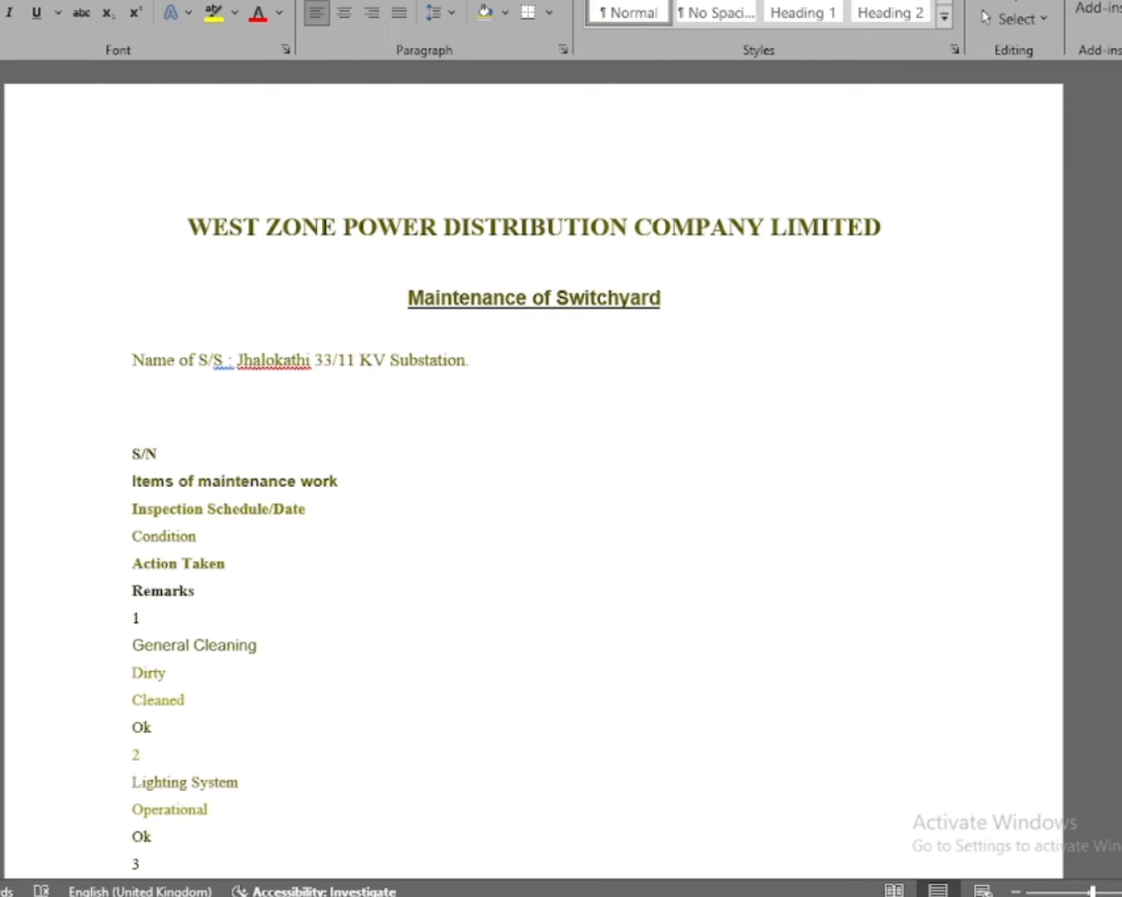
pyautogui.click(33, 1)
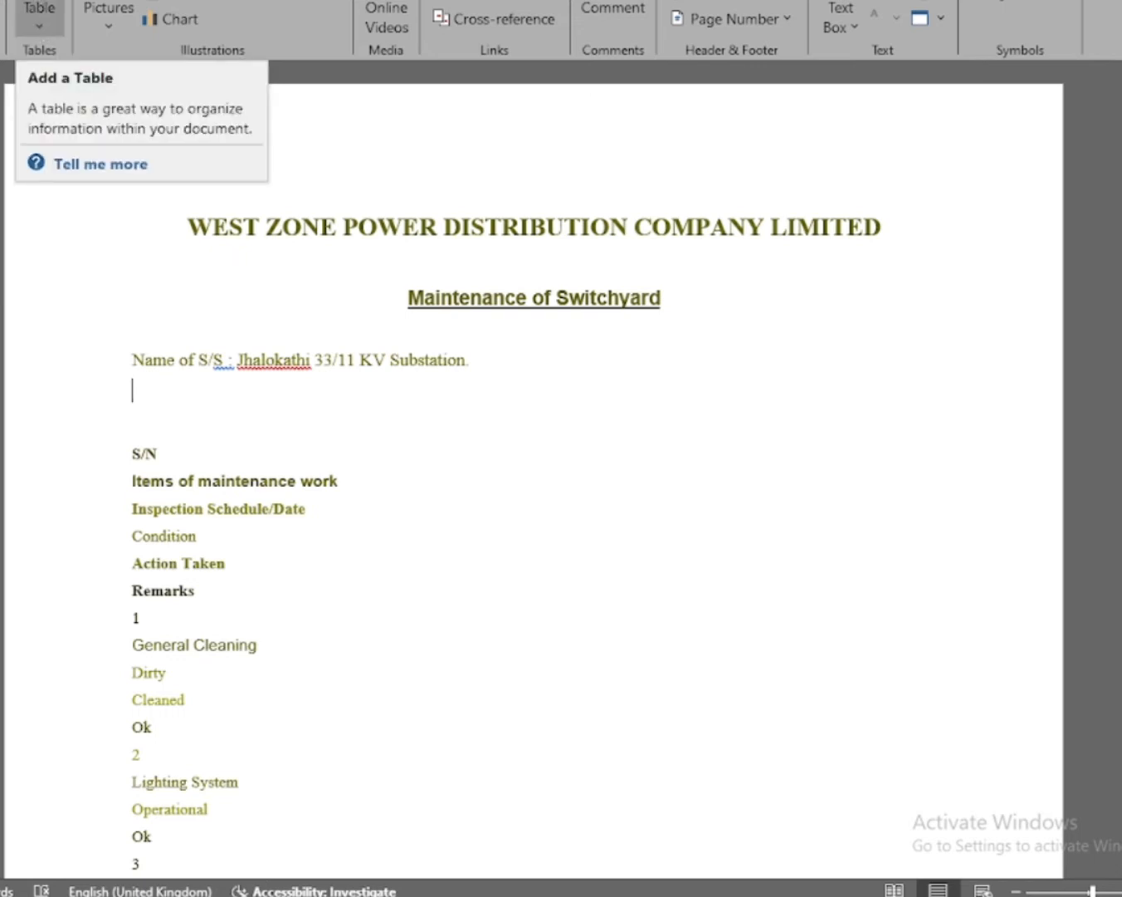
pyautogui.click(2, 1)
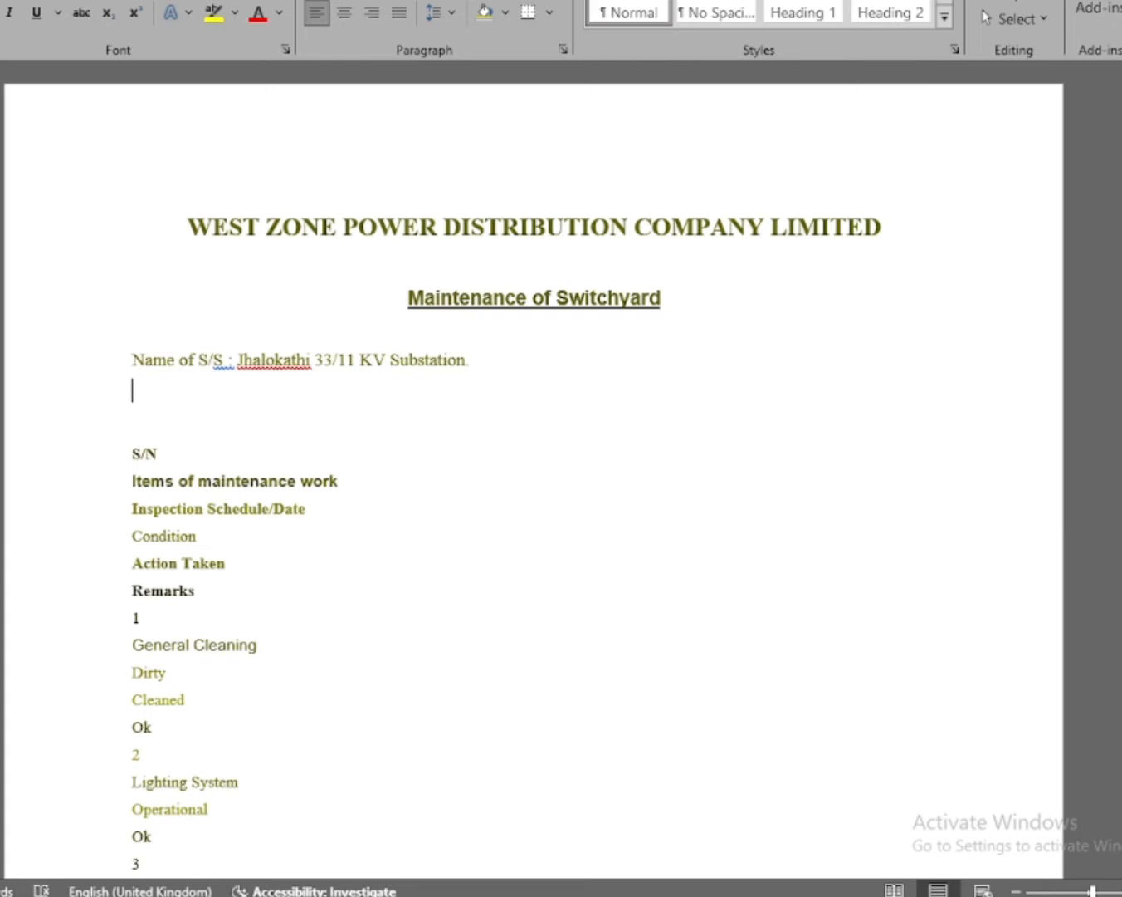
pyautogui.click(33, 1)
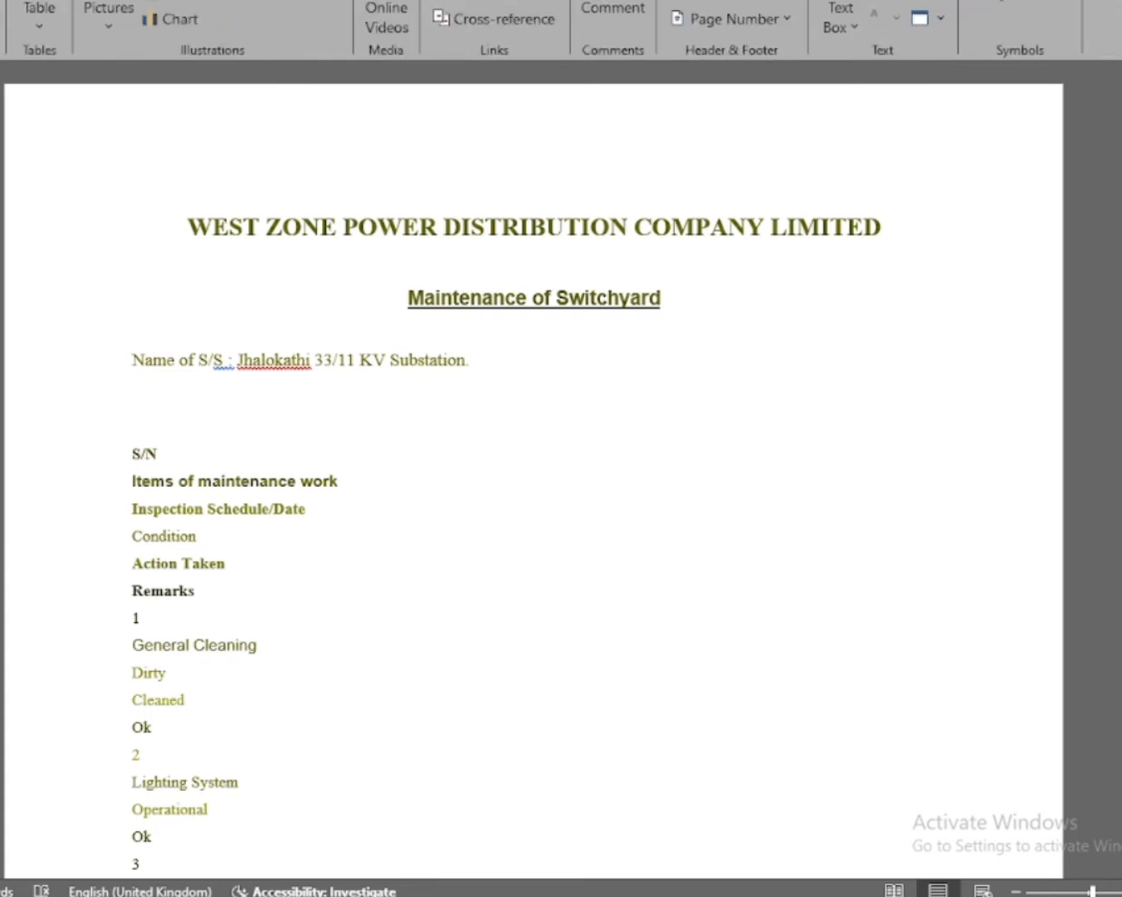
pyautogui.click(42, 18)
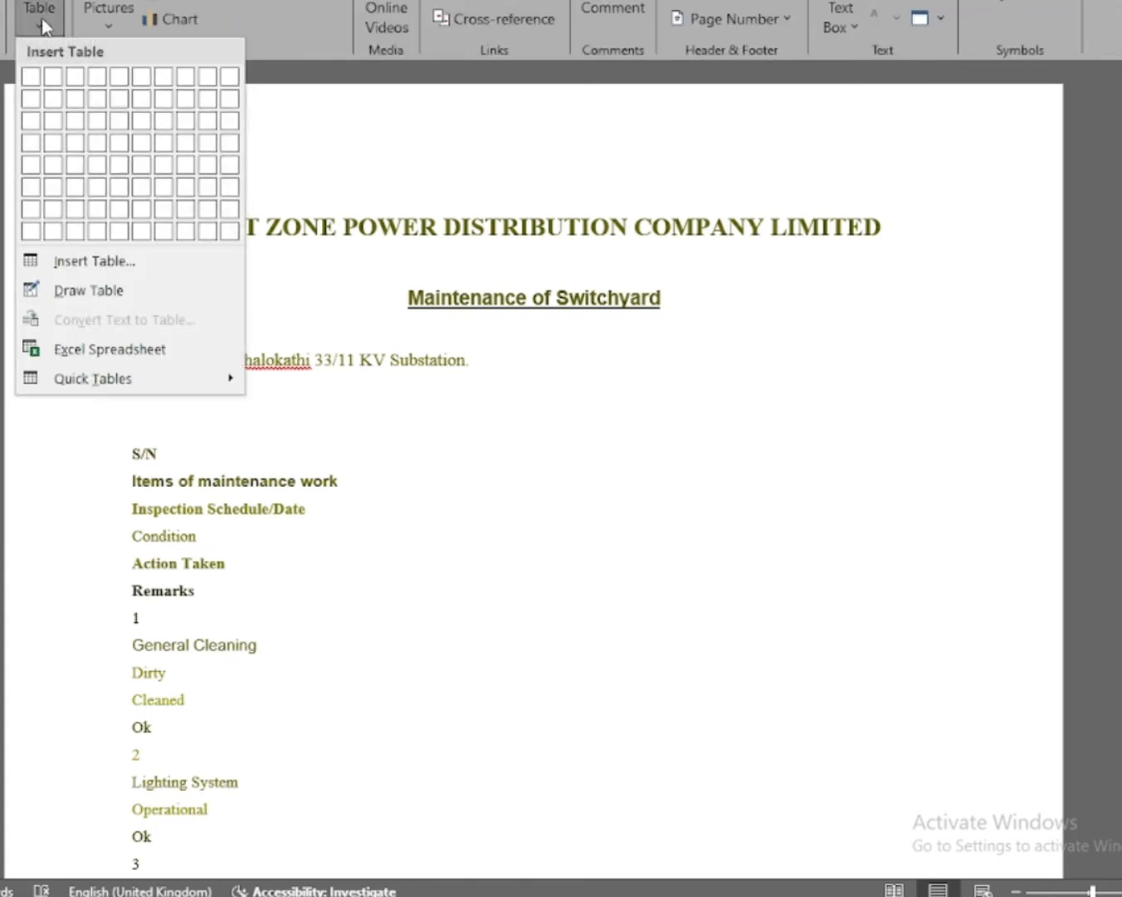
pyautogui.click(73, 261)
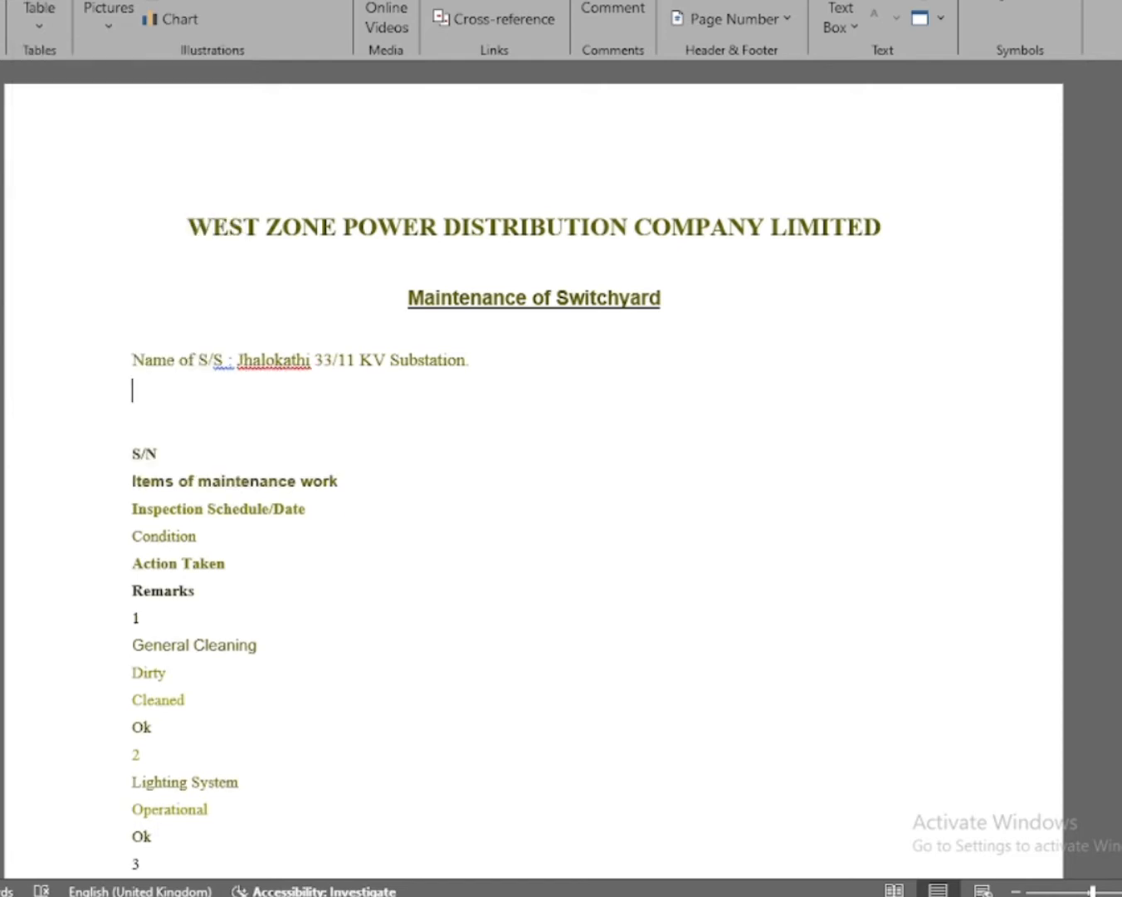
pyautogui.click(2, 1)
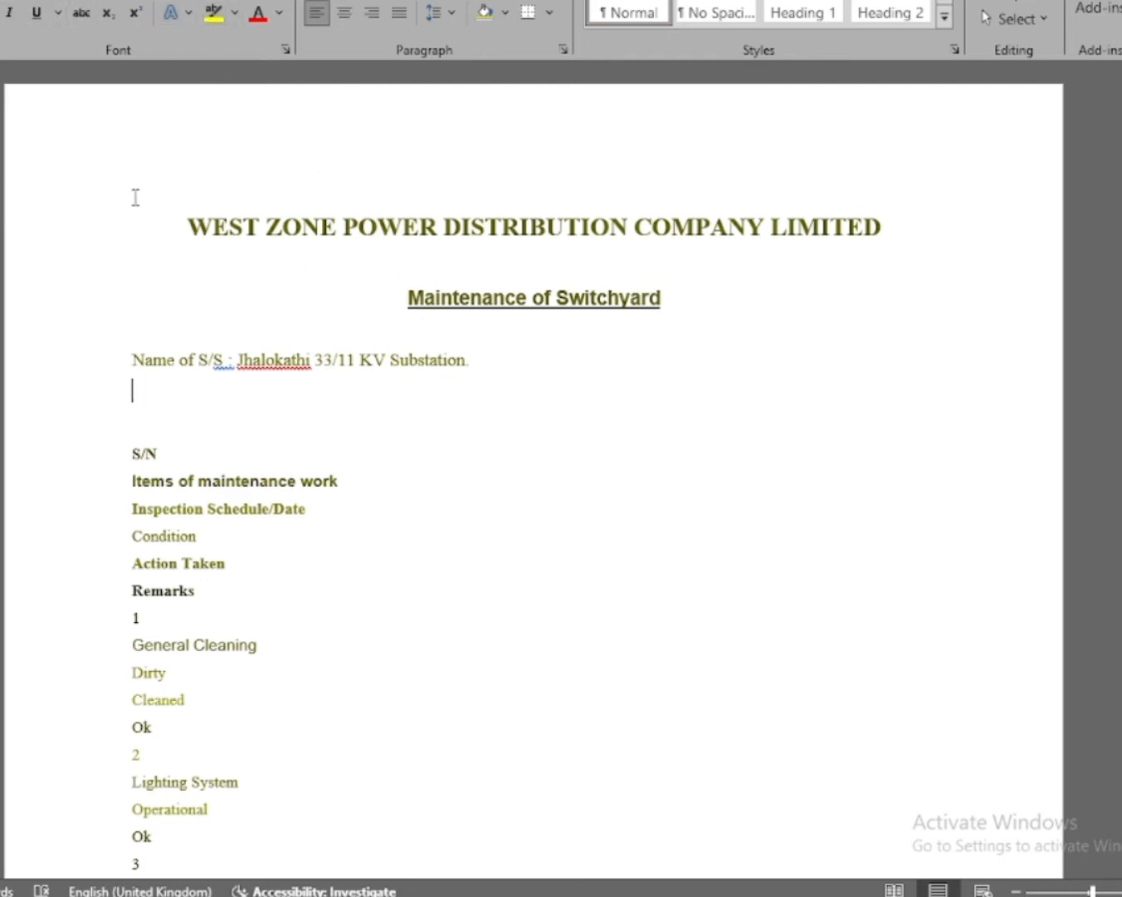
# Step: Insert a table with six columns and eight rows below the "Name of S/S" line, and add a ninth row at its end
pyautogui.click(63, 0)
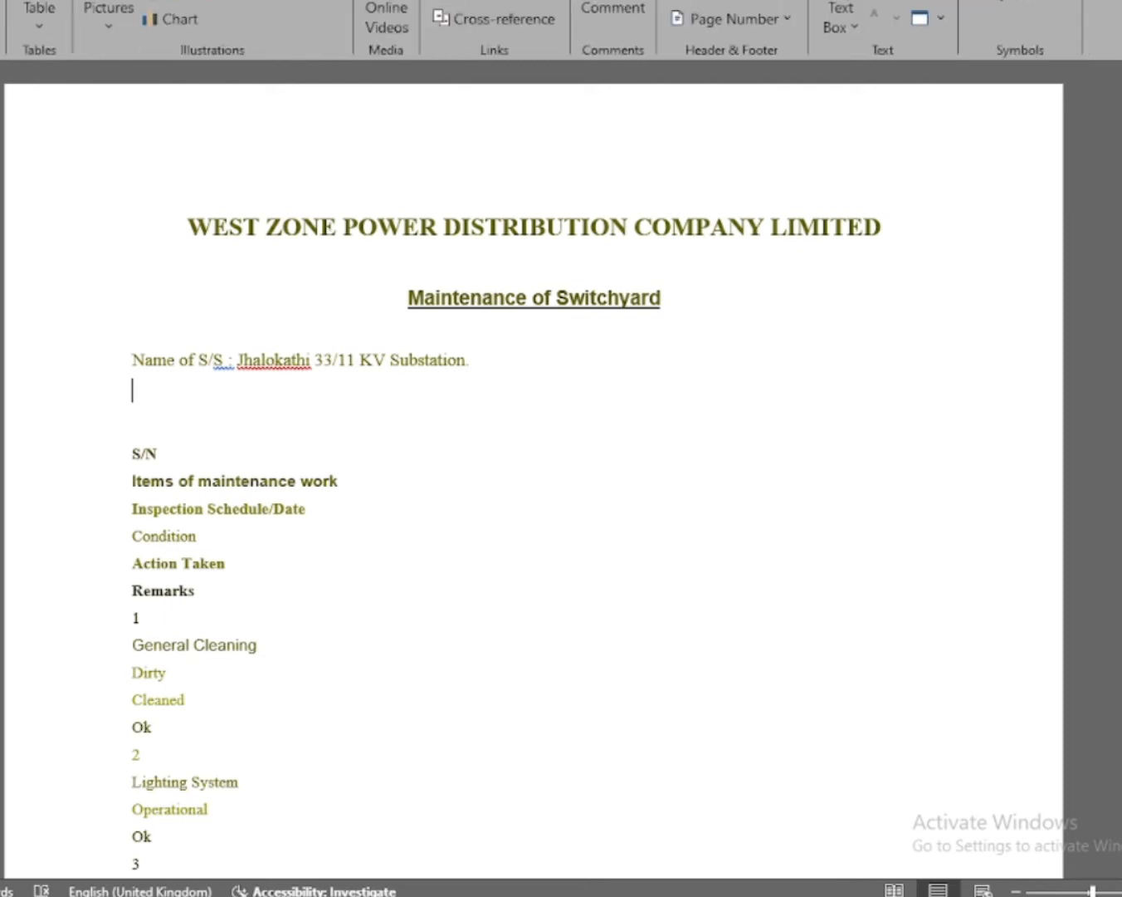
pyautogui.click(41, 14)
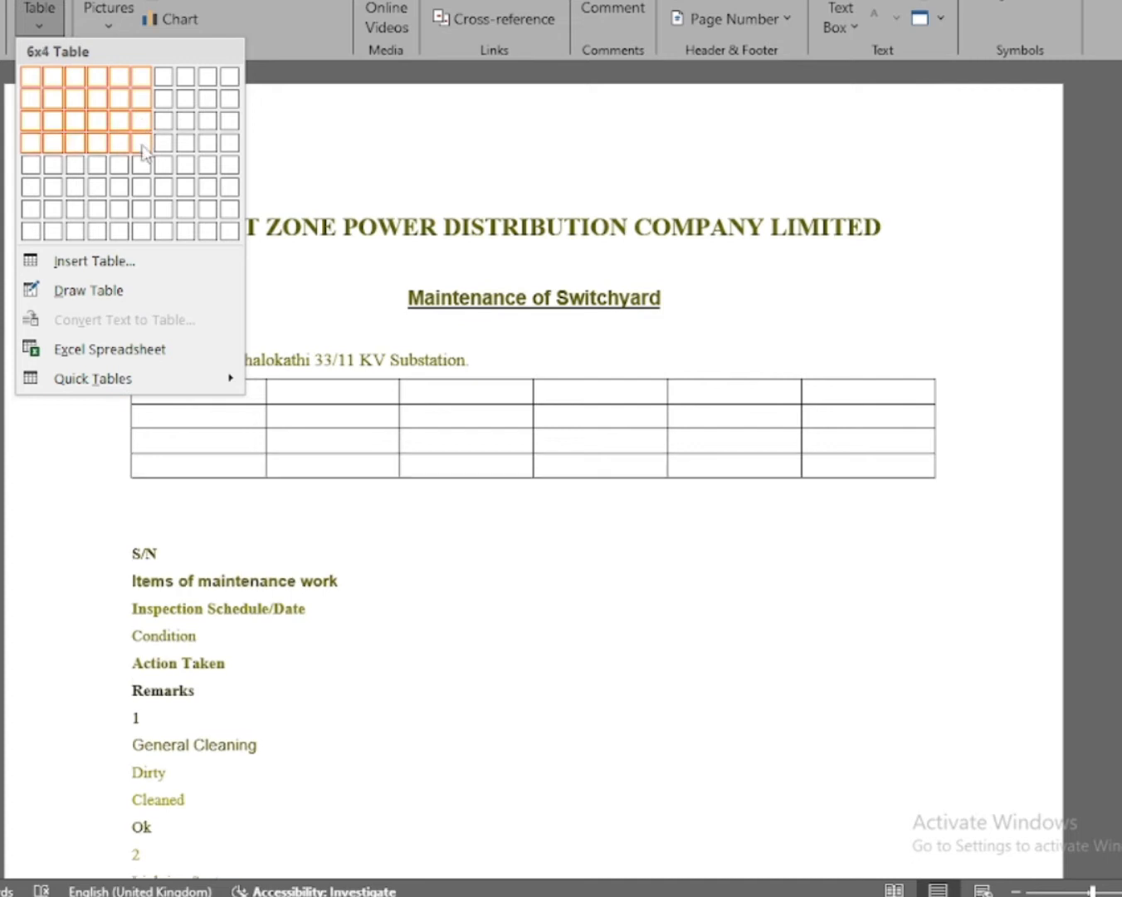
pyautogui.click(141, 232)
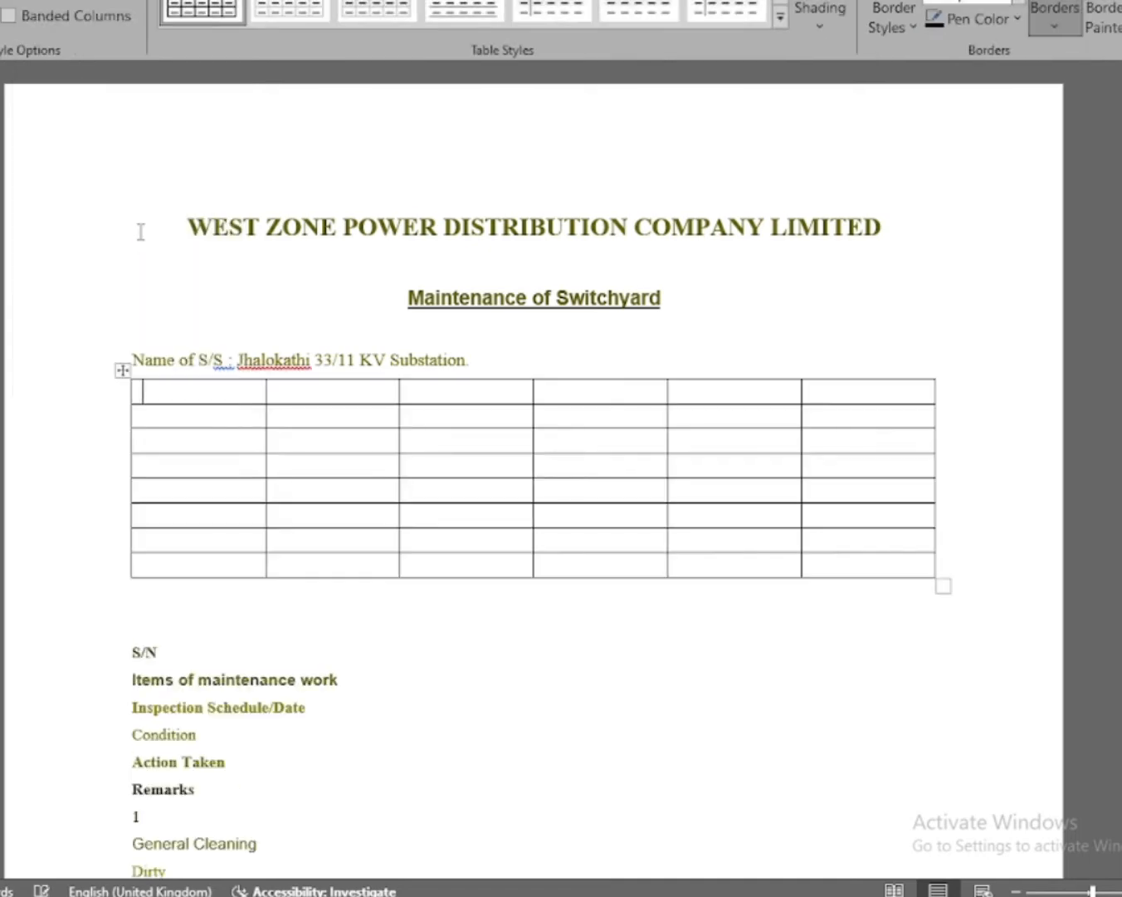
pyautogui.click(944, 570)
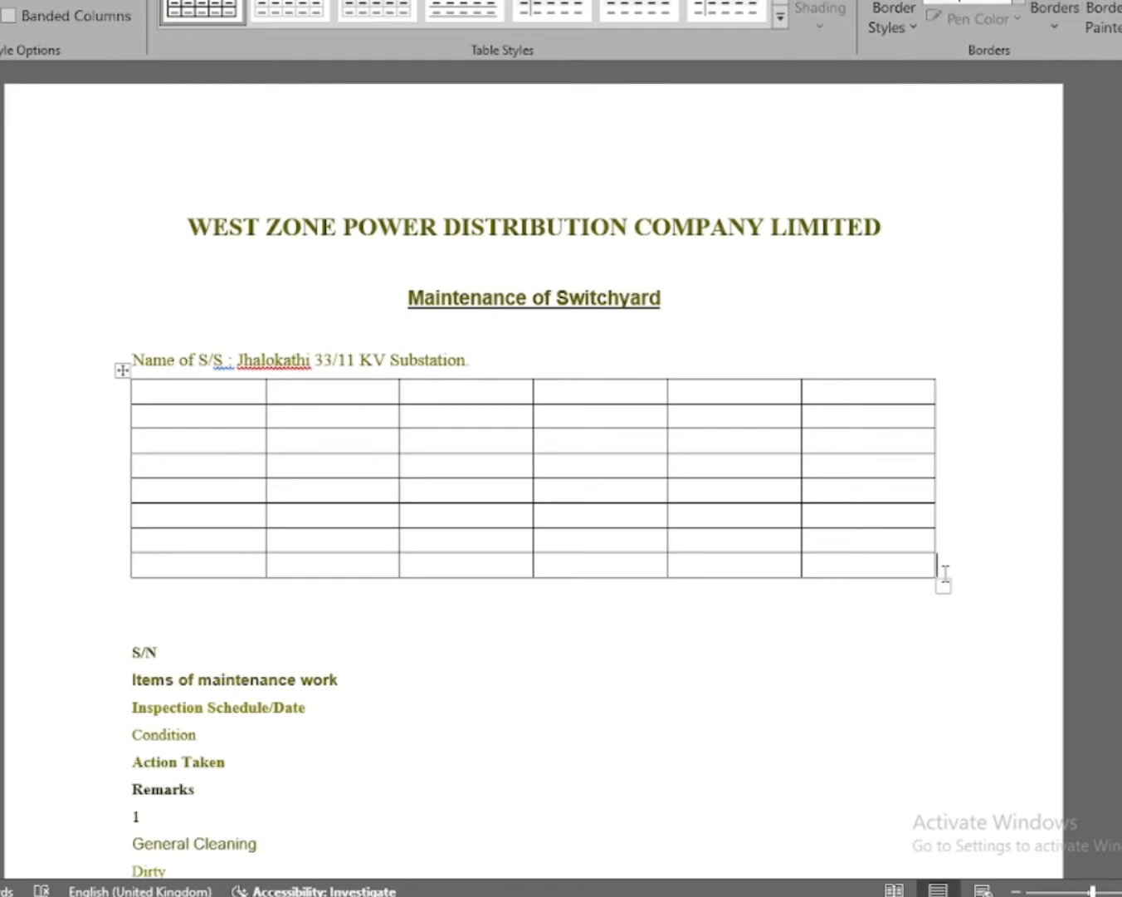
pyautogui.press('Return')
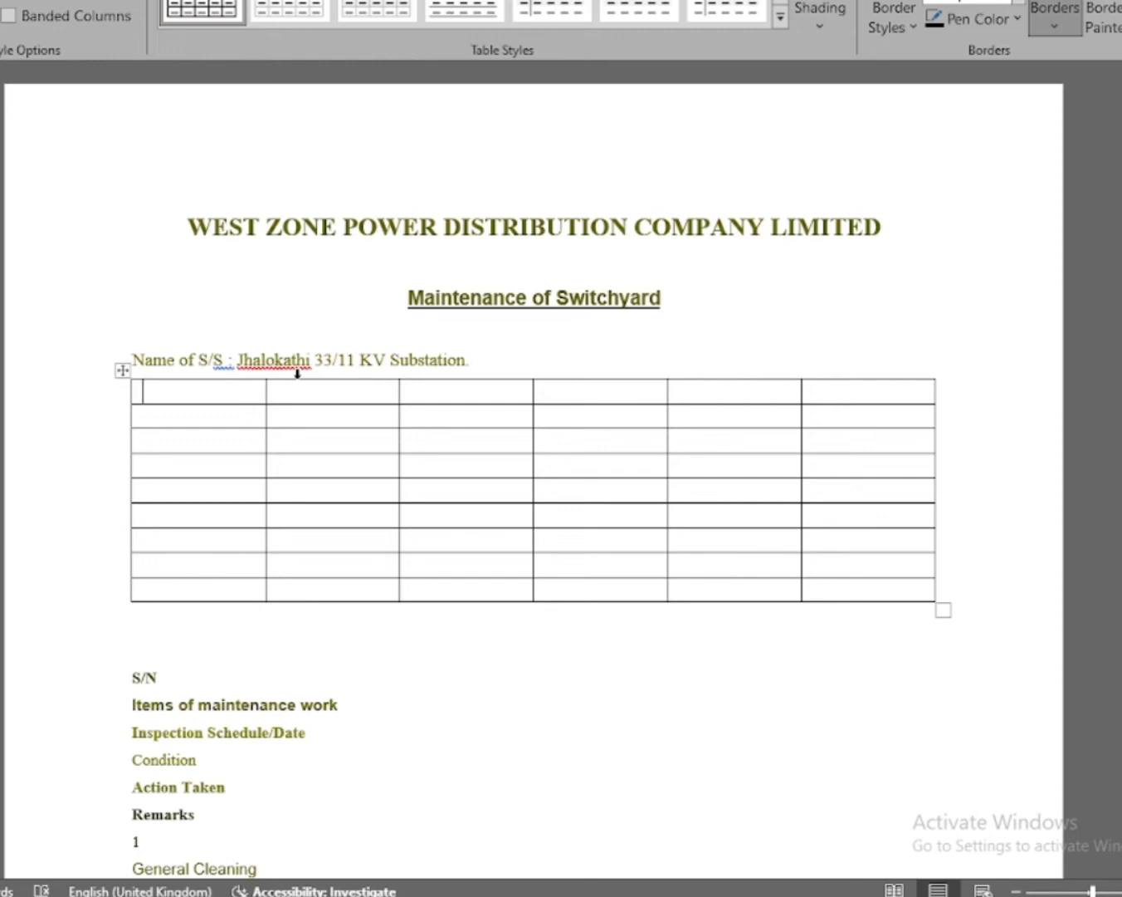
# Step: Go down the new table's first column to check its number of rows, and return to the first cell
pyautogui.press('Down')
pyautogui.press('Down')
pyautogui.press('Down')
pyautogui.press('Down')
pyautogui.press('Down')
pyautogui.press('Down')
pyautogui.press('Down')
pyautogui.press('Down')
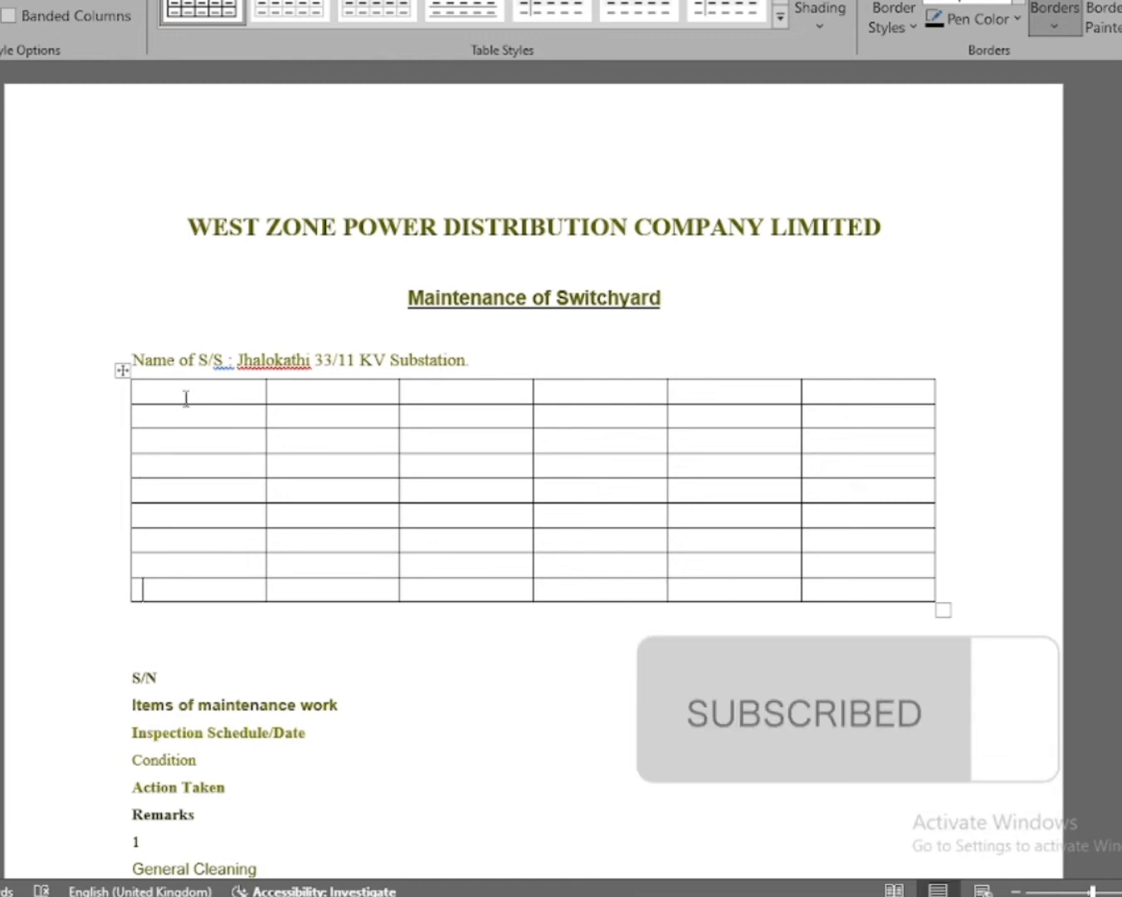
pyautogui.click(176, 389)
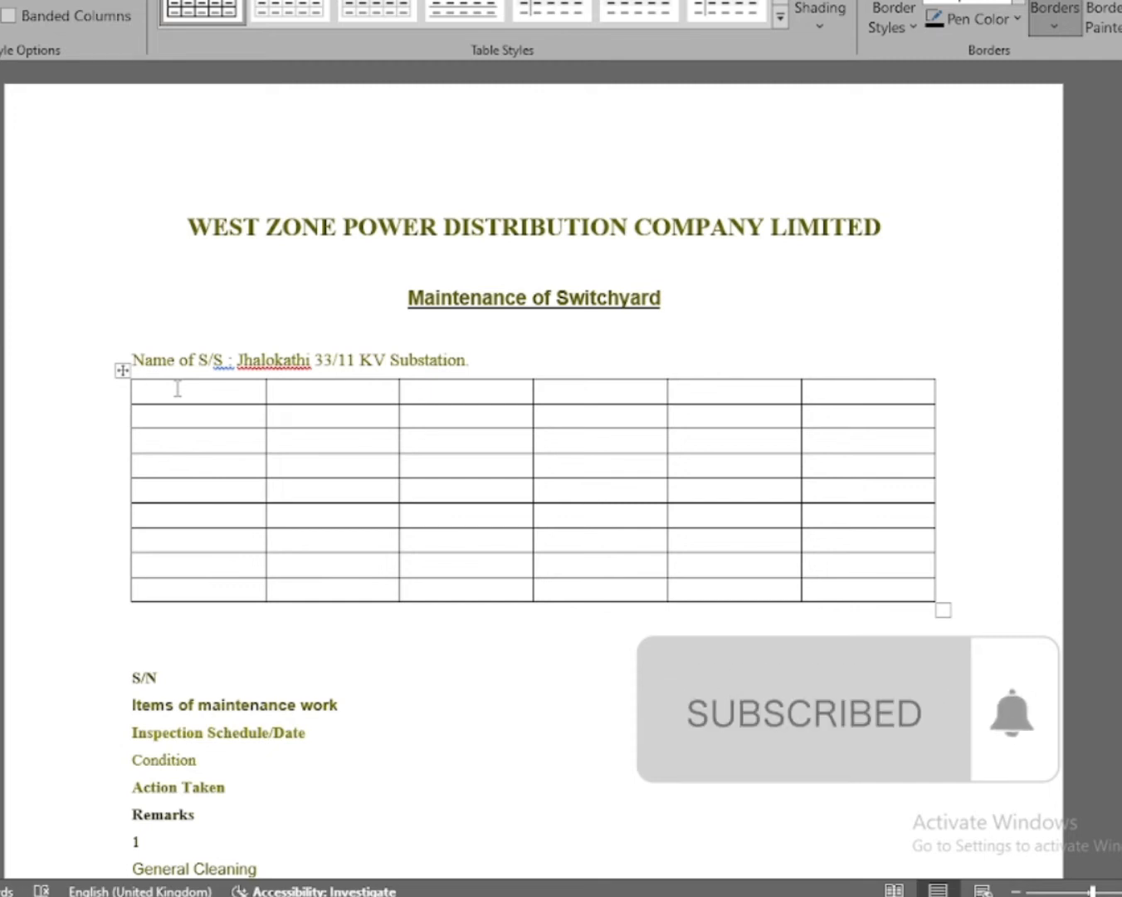
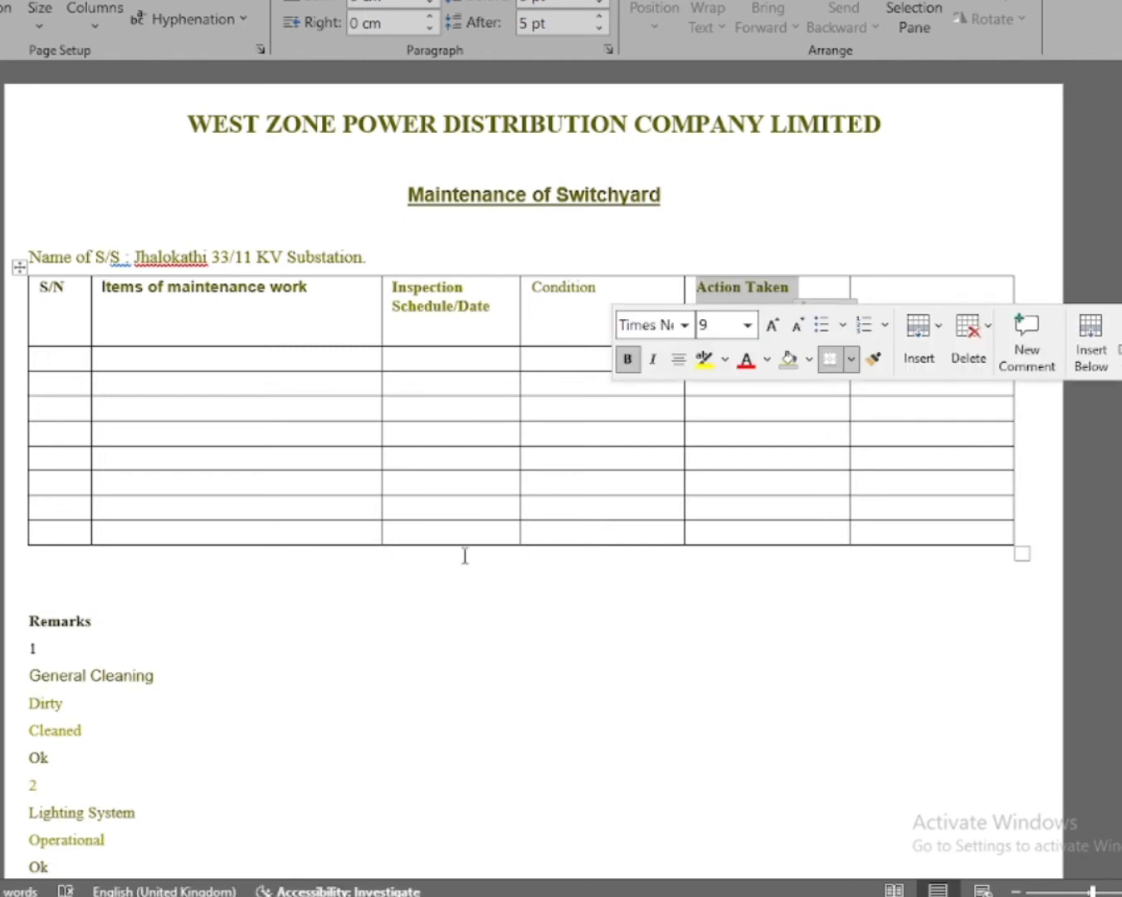
# Step: Move the "Remarks" text into the last cell of the table's header row and center the header row horizontally
pyautogui.doubleClick(62, 623)
pyautogui.moveTo(65, 624); pyautogui.dragTo(864, 292)
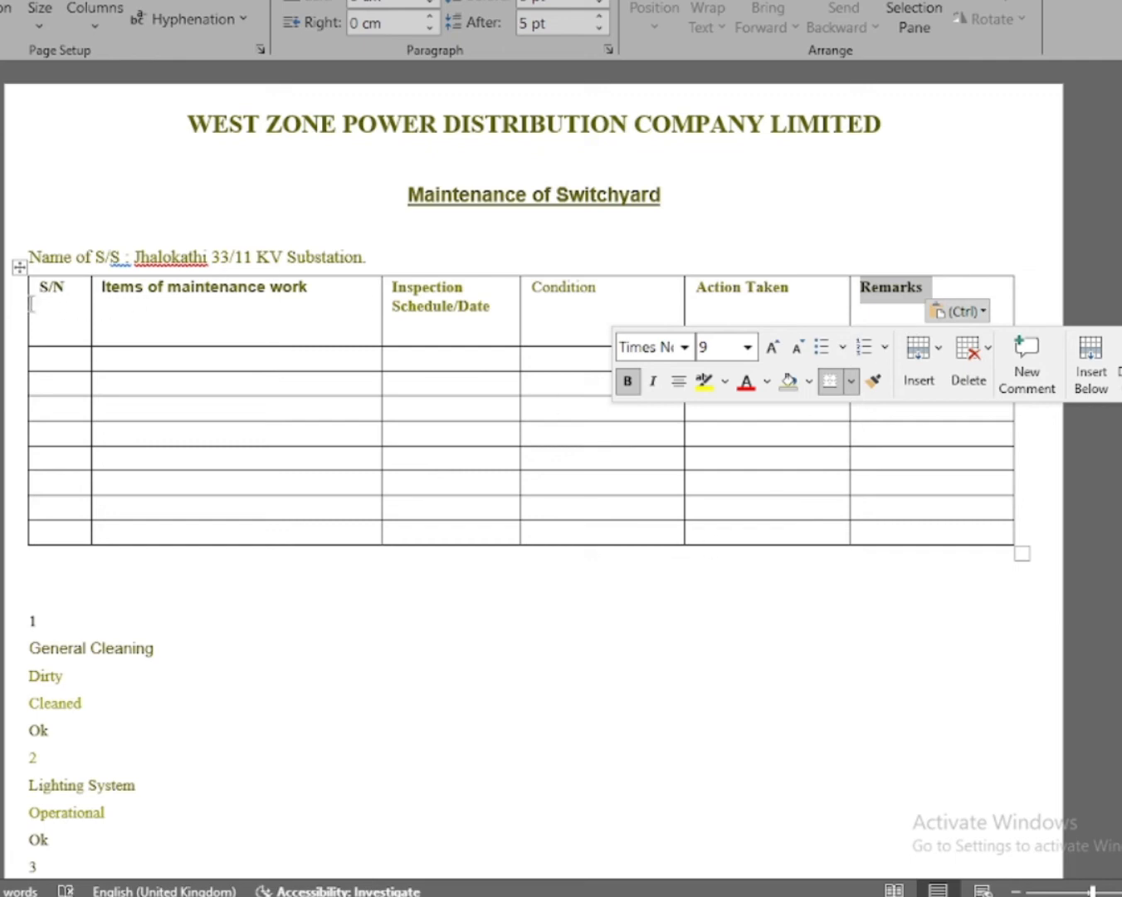
pyautogui.click(8, 317)
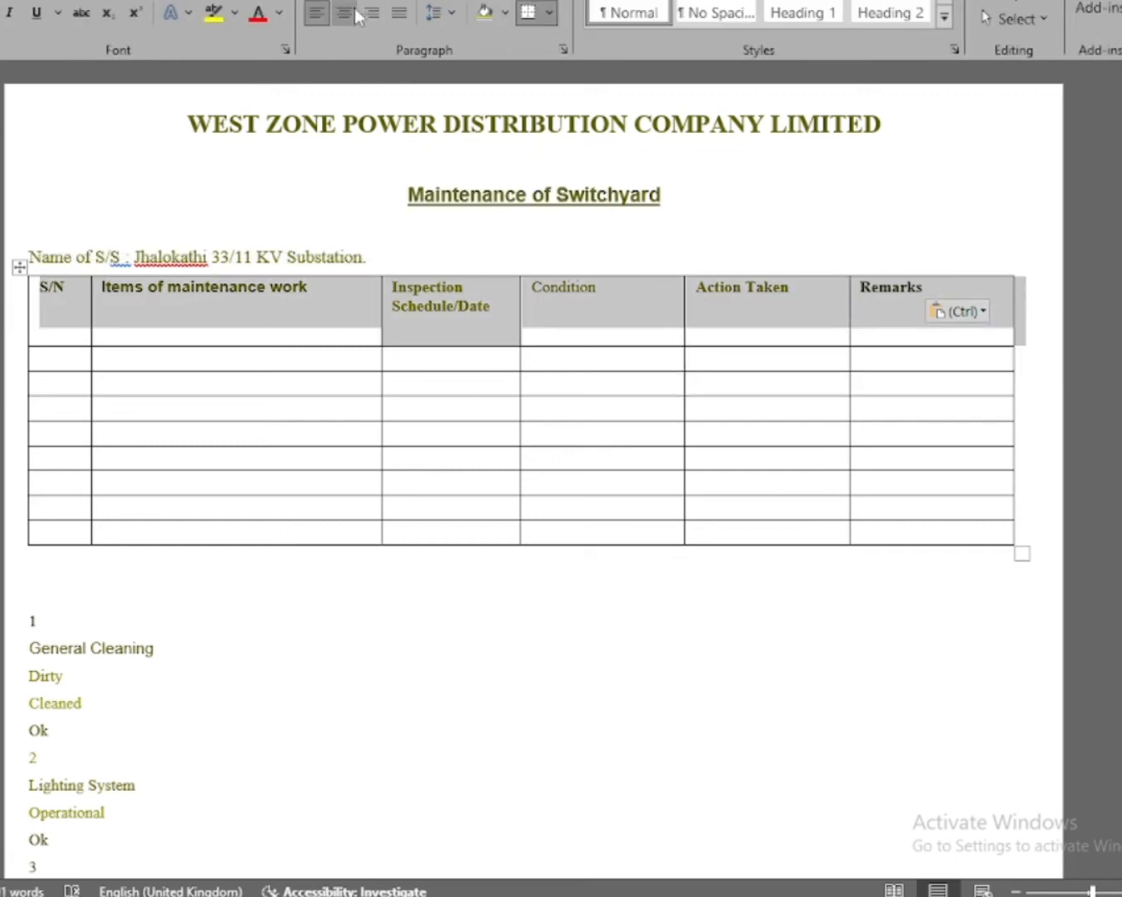
pyautogui.click(348, 12)
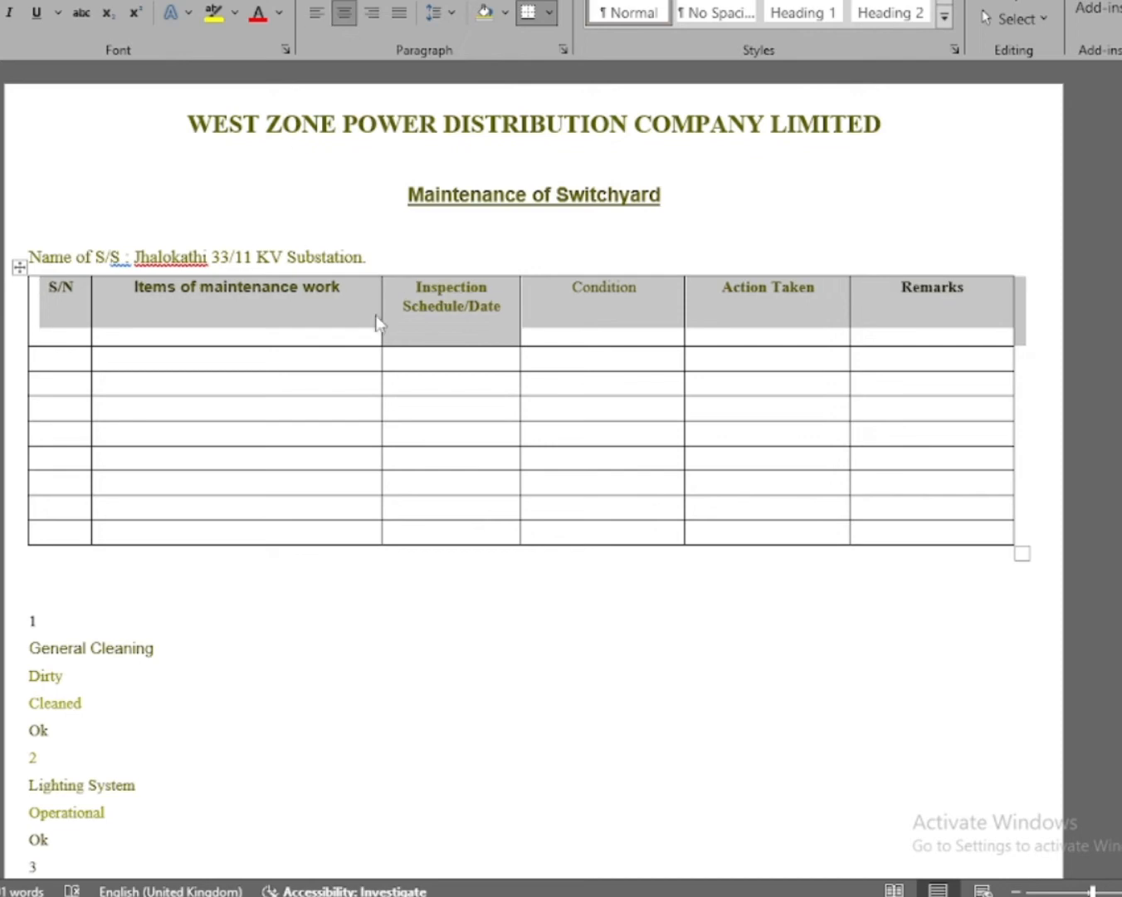
# Step: Add a blank line above the text in all six header cells of the table
pyautogui.click(458, 315)
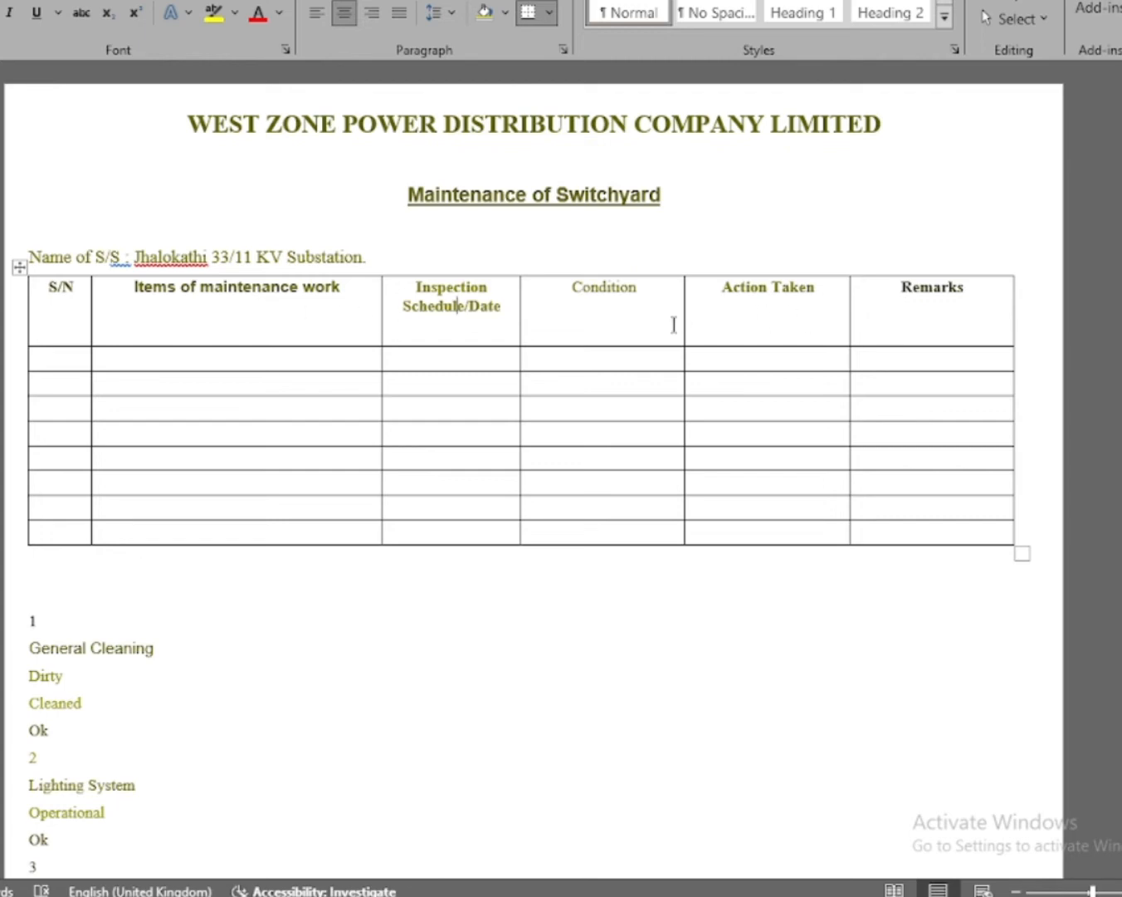
pyautogui.click(130, 288)
pyautogui.press('Return')
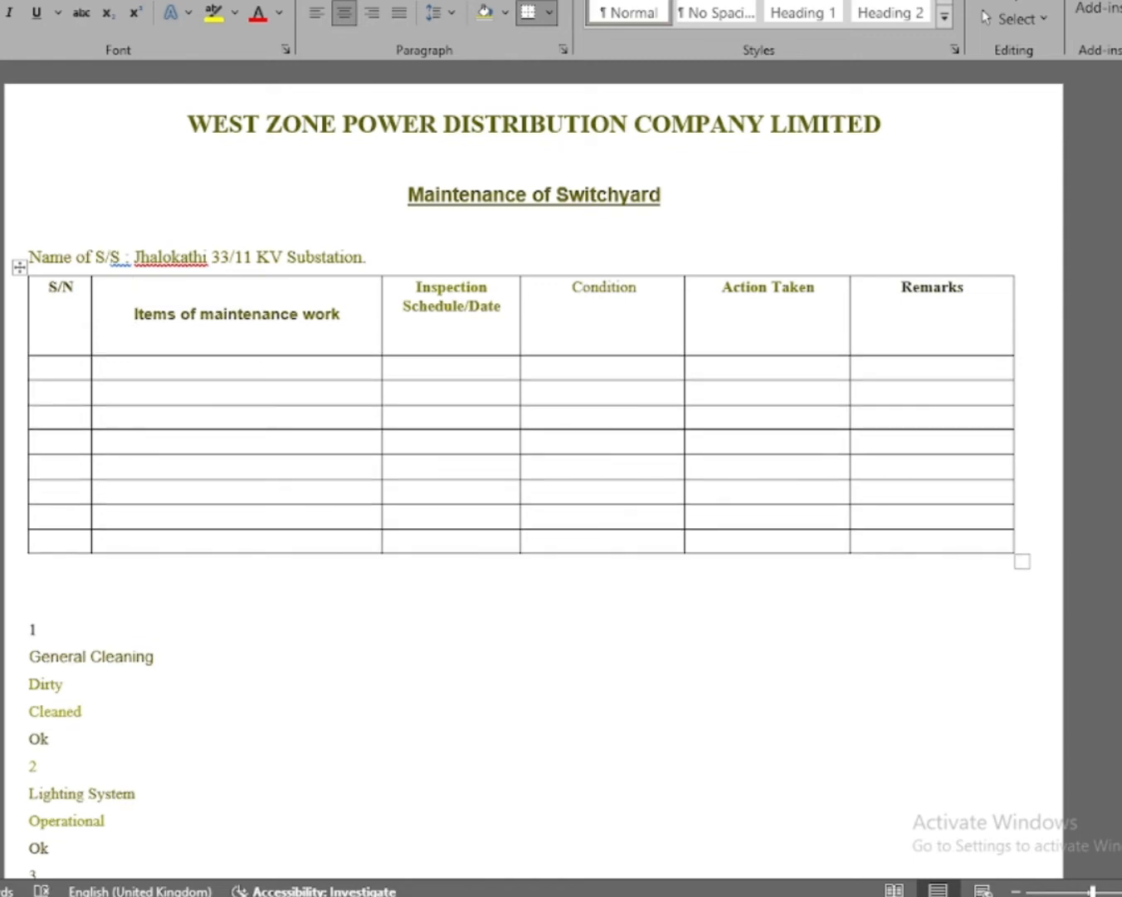
pyautogui.click(415, 289)
pyautogui.press('Return')
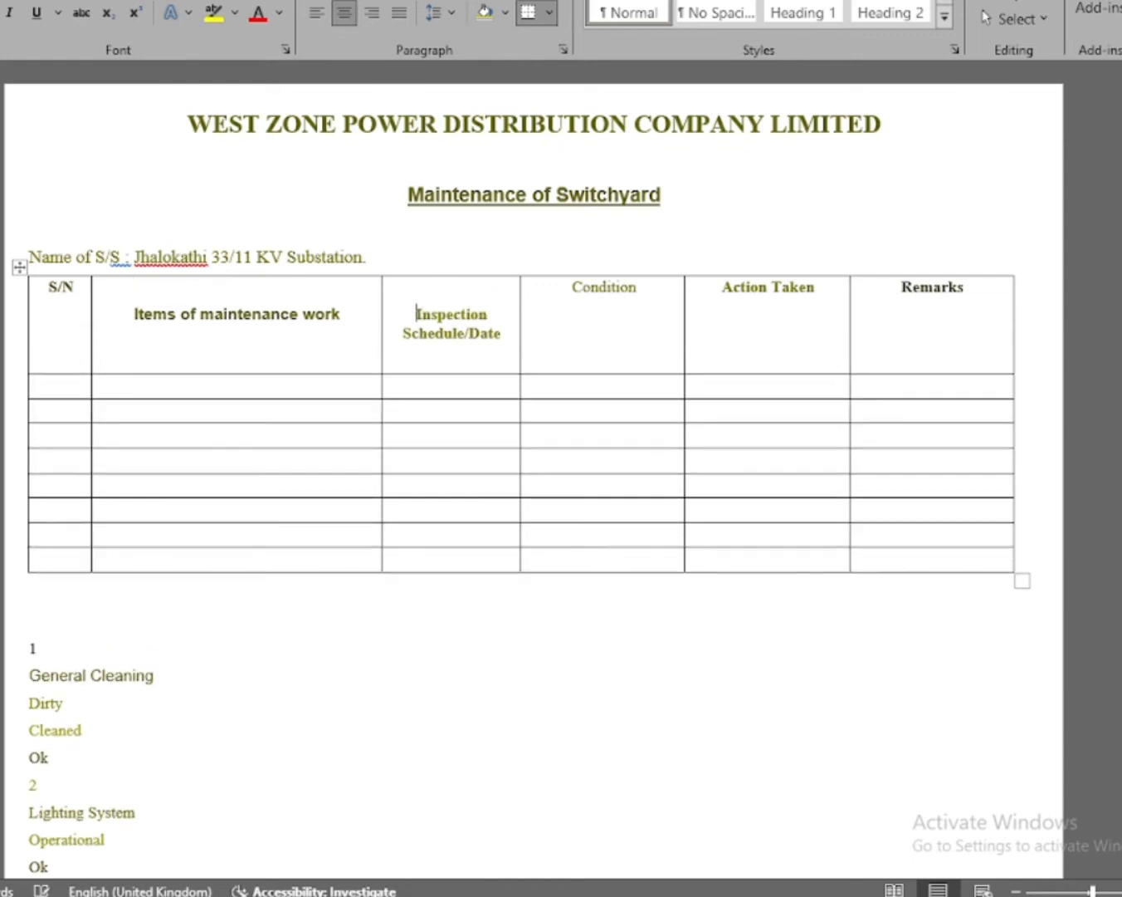
pyautogui.click(569, 287)
pyautogui.press('Return')
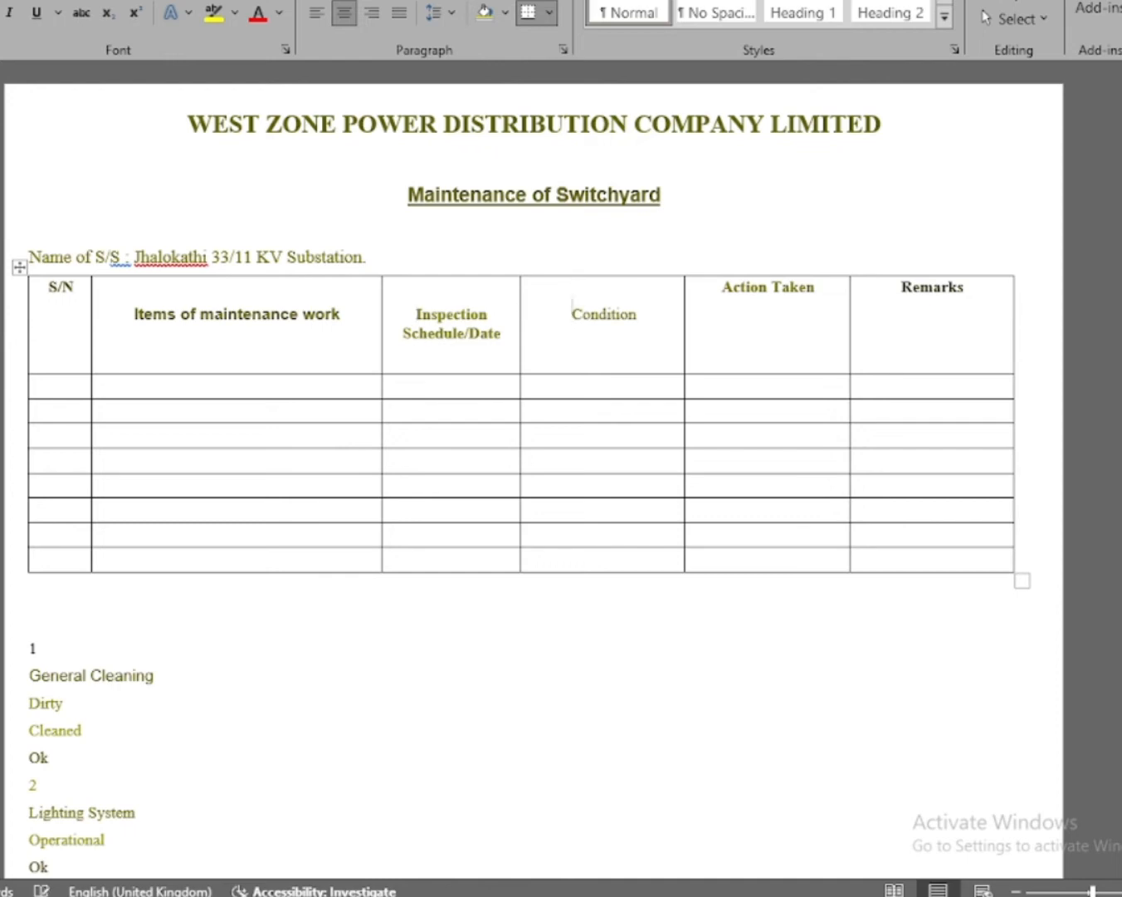
pyautogui.click(724, 296)
pyautogui.press('Return')
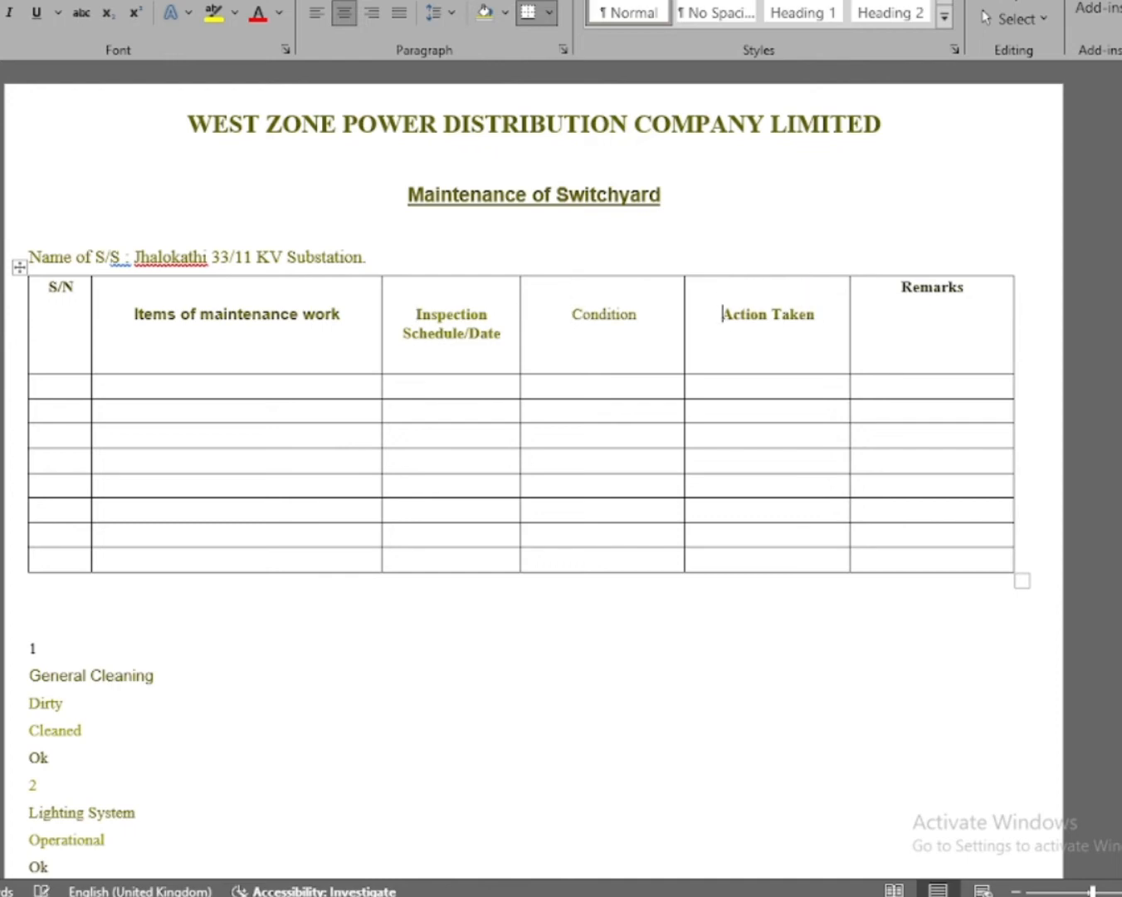
pyautogui.click(881, 300)
pyautogui.press('Return')
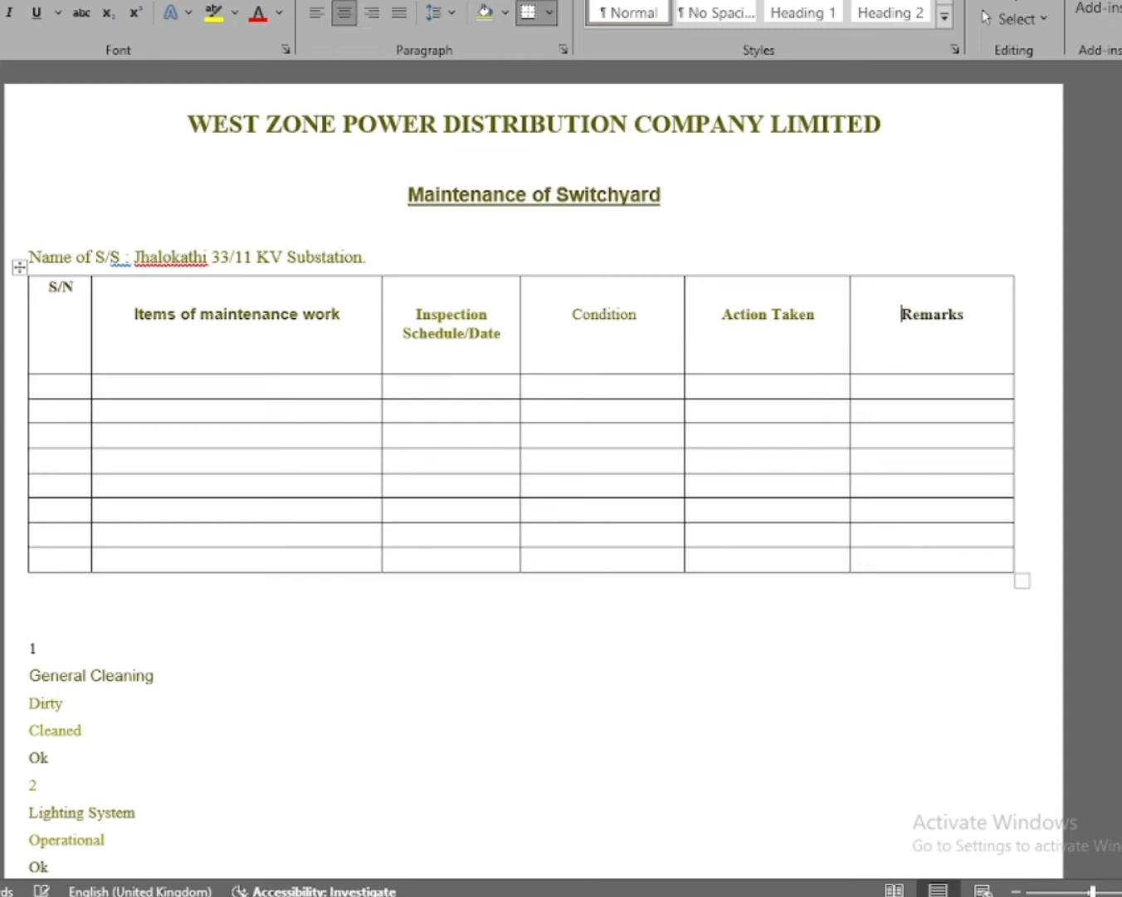
pyautogui.click(46, 287)
pyautogui.press('Return')
# Step: Number the rows below the header from 1 to 8 in the S/N column
pyautogui.click(75, 382)
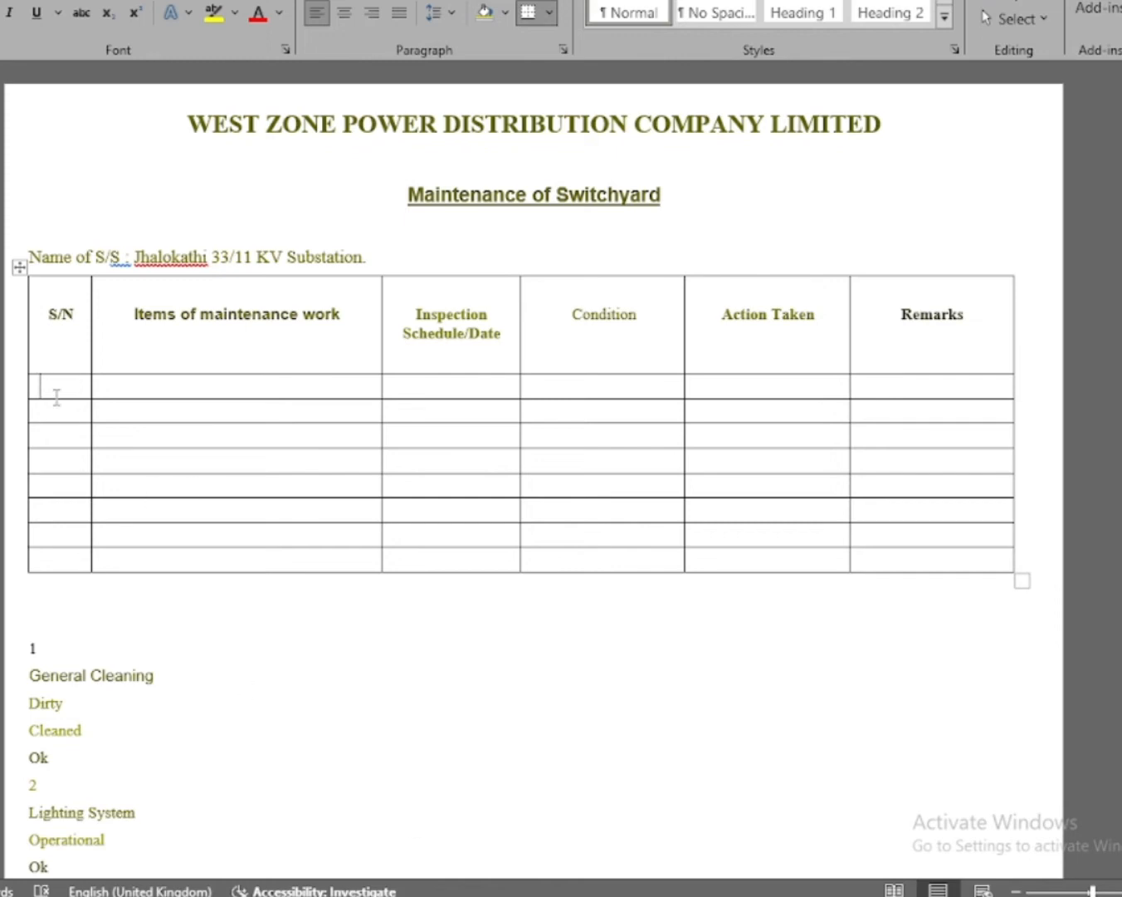
pyautogui.write('12')
pyautogui.press('BackSpace')
pyautogui.press('Down')
pyautogui.write('2')
pyautogui.press('Down')
pyautogui.write('3')
pyautogui.press('Down')
pyautogui.write('4')
pyautogui.press('Down')
pyautogui.write('5')
pyautogui.press('Down')
pyautogui.write('6')
pyautogui.press('Down')
pyautogui.write('7')
pyautogui.press('Down')
pyautogui.write('8')
# Step: Move "General Cleaning", "Dirty" and "Cleaned" into row 1 under Items of maintenance work, Condition and Action Taken
pyautogui.click(169, 383)
pyautogui.moveTo(23, 677); pyautogui.dragTo(249, 398)
pyautogui.moveTo(33, 713); pyautogui.dragTo(181, 706)
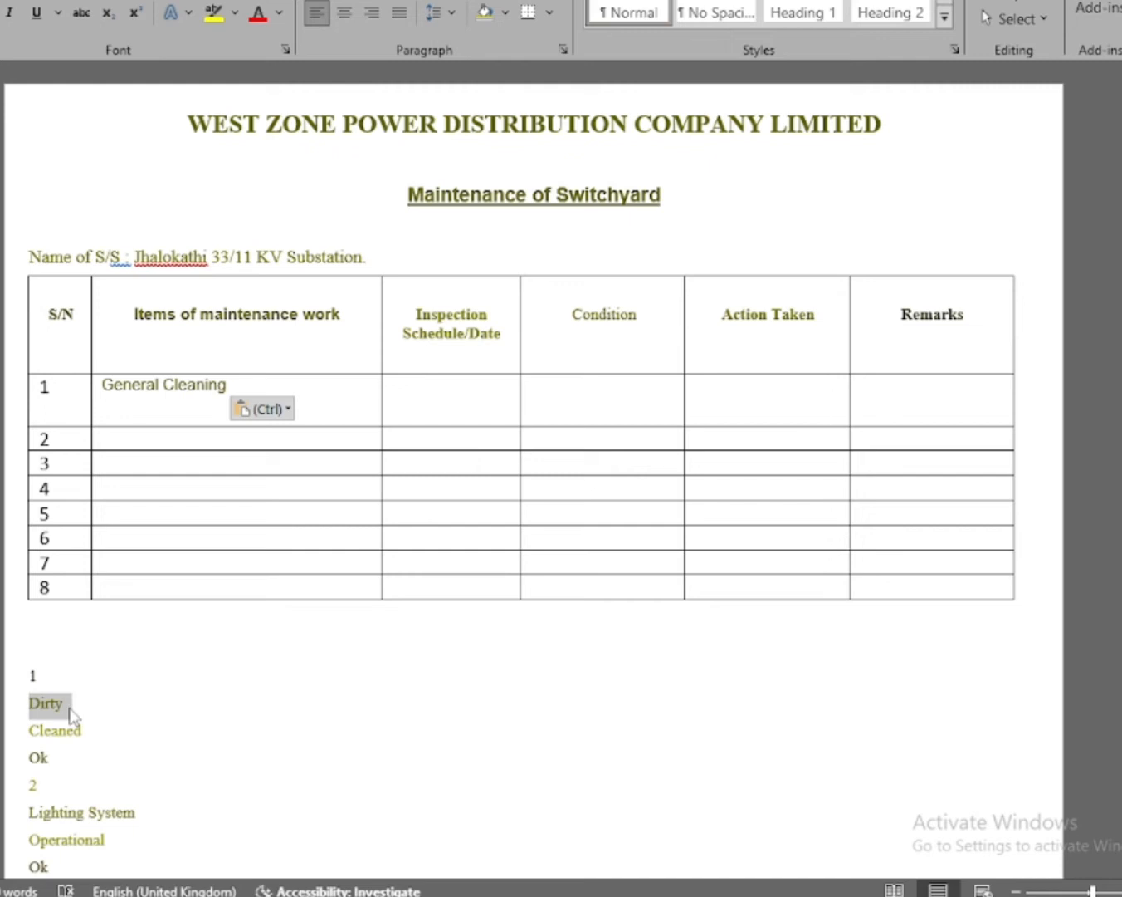
pyautogui.moveTo(71, 716); pyautogui.dragTo(592, 432)
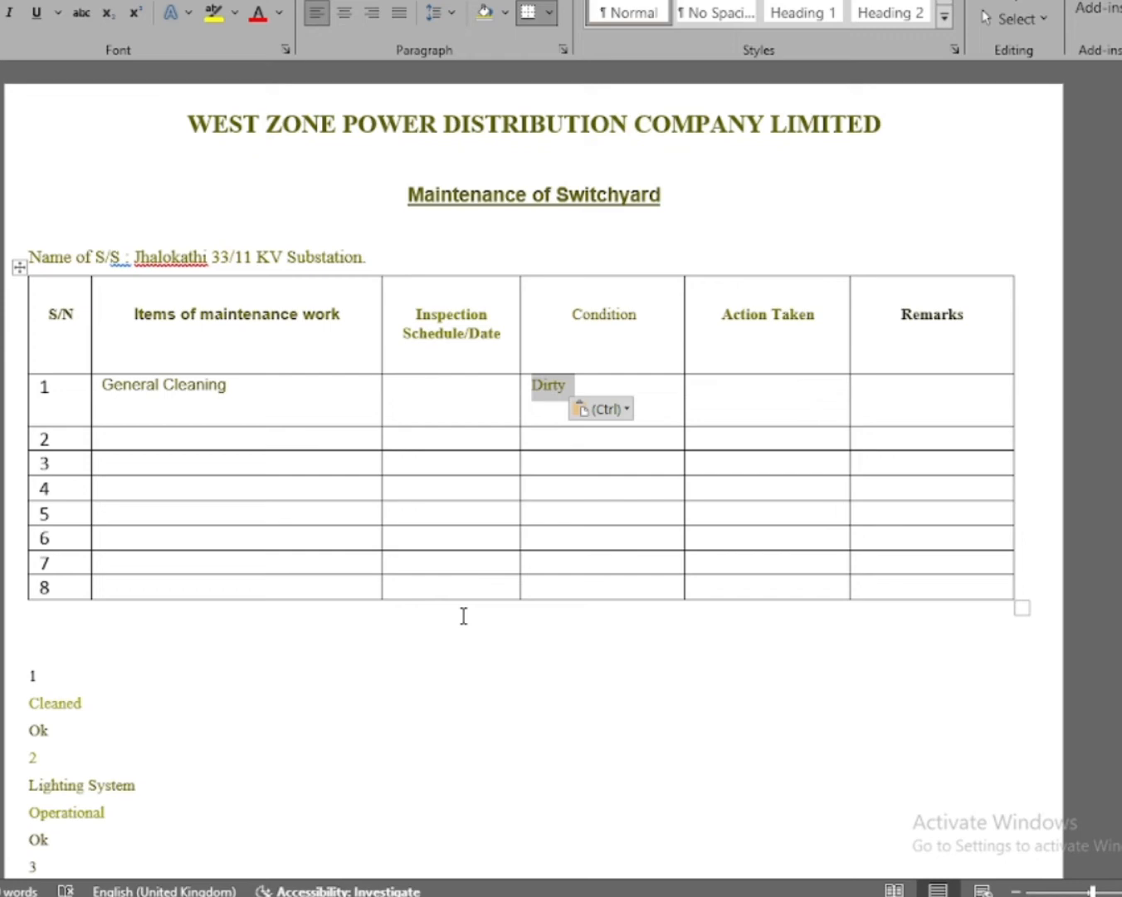
pyautogui.scroll(-3, 98, 780)
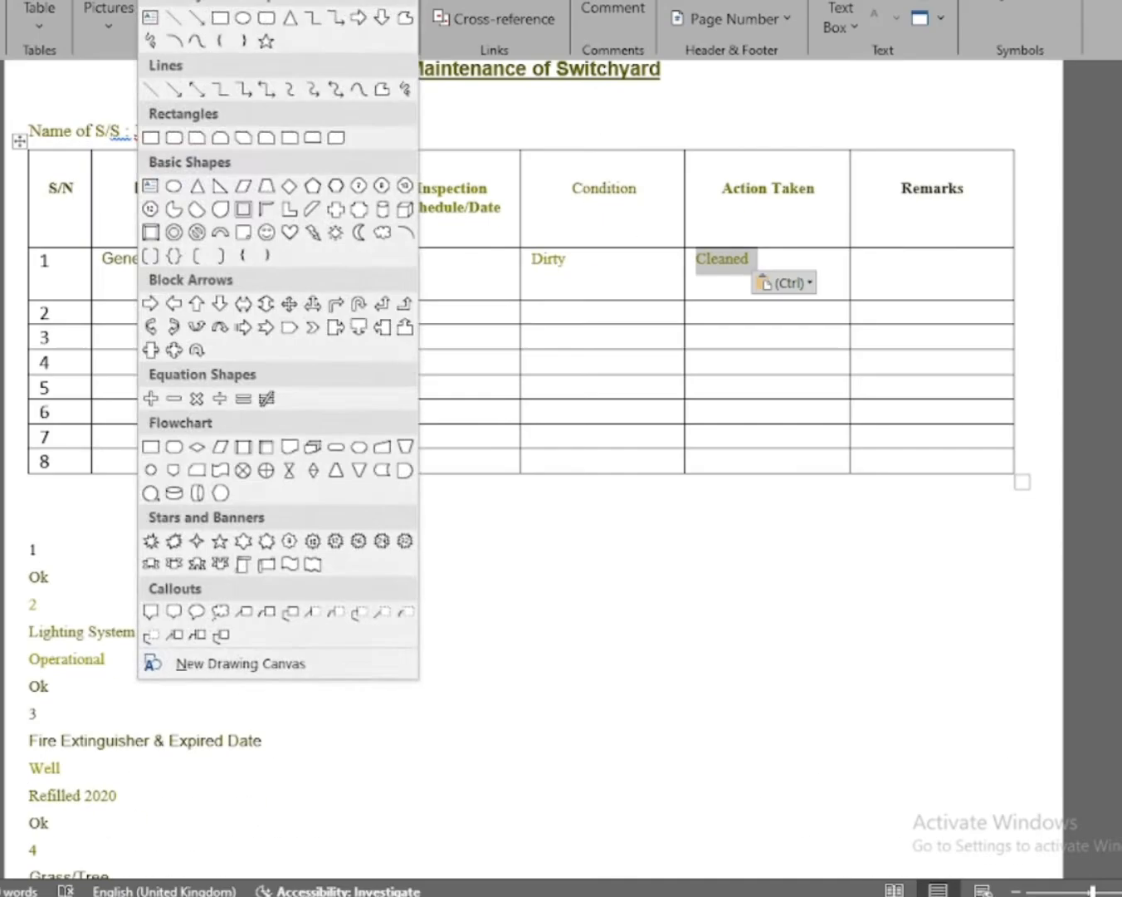
# Step: Erase the borders between rows 1 to 8 in the Inspection Schedule/Date column so its cells form one
pyautogui.press('Escape')
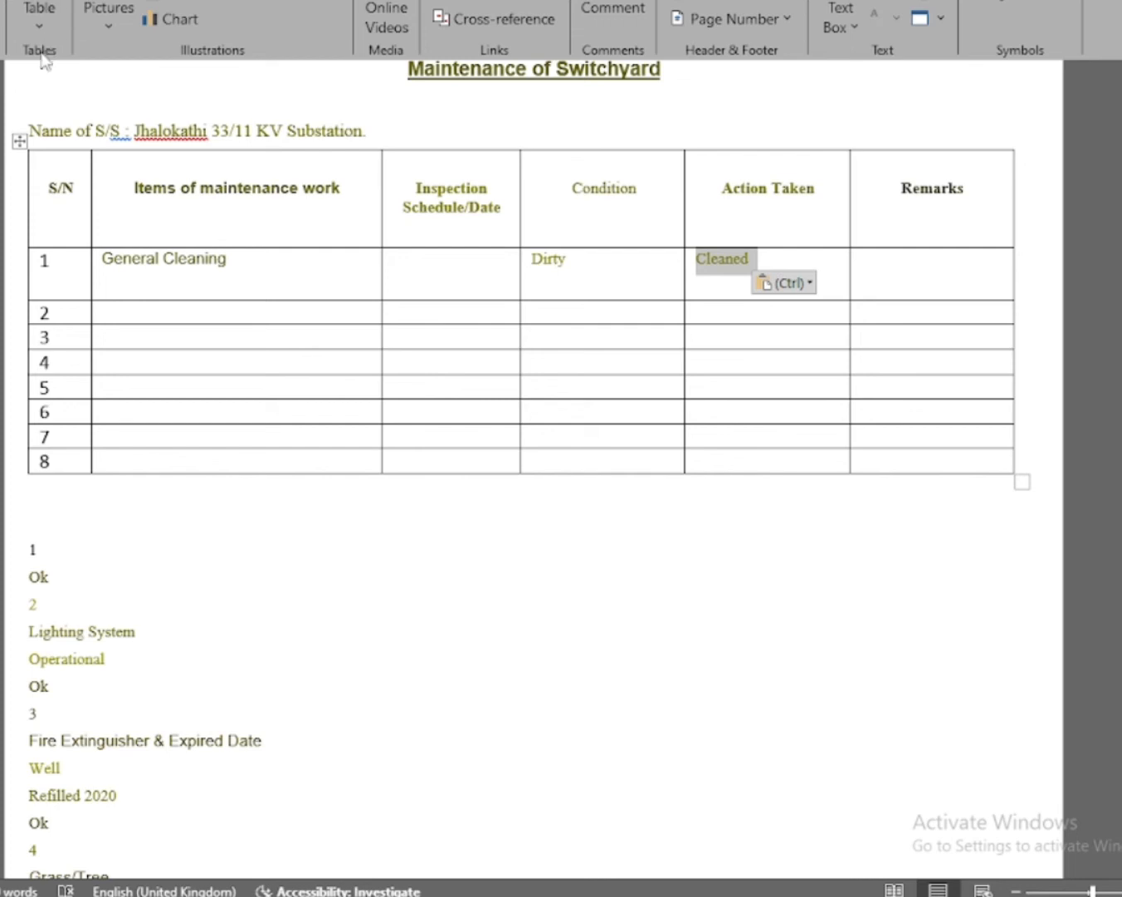
pyautogui.click(38, 12)
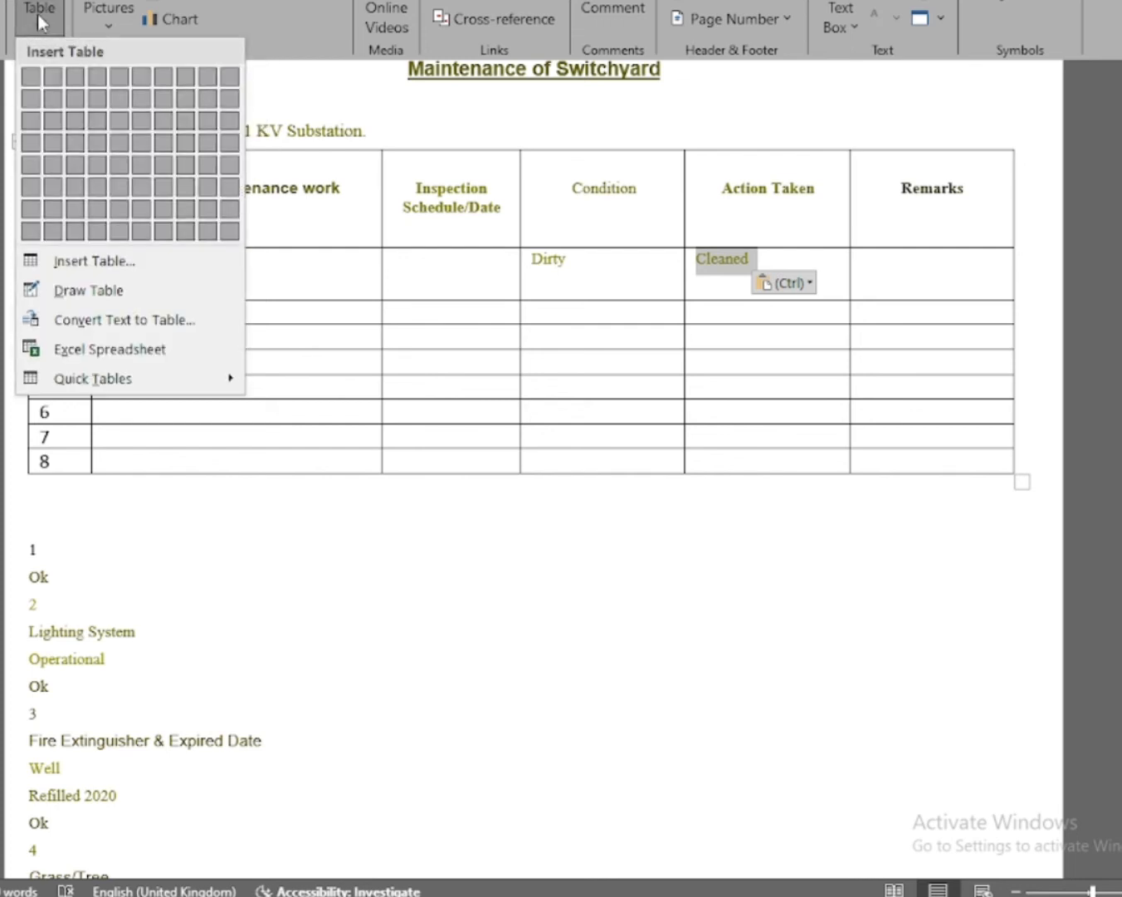
pyautogui.click(38, 12)
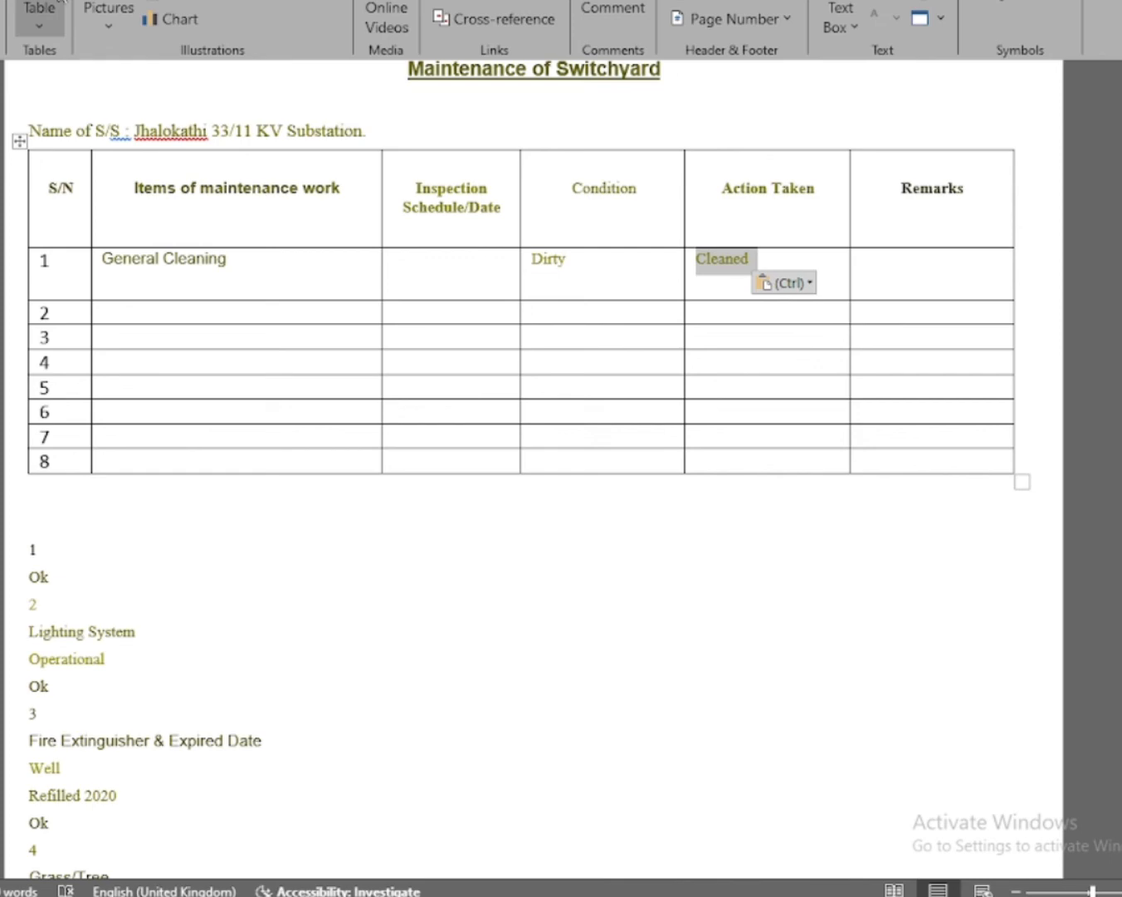
pyautogui.click(33, 25)
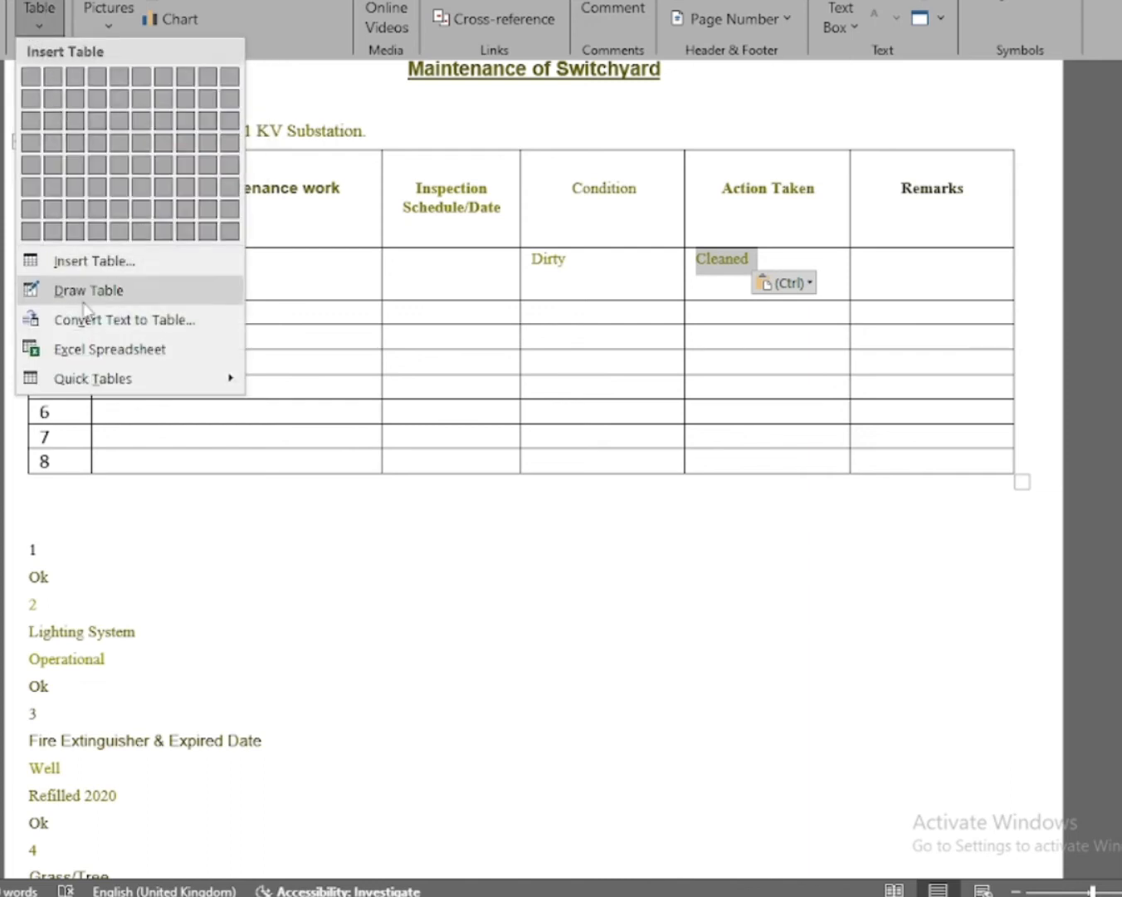
pyautogui.moveTo(79, 379)
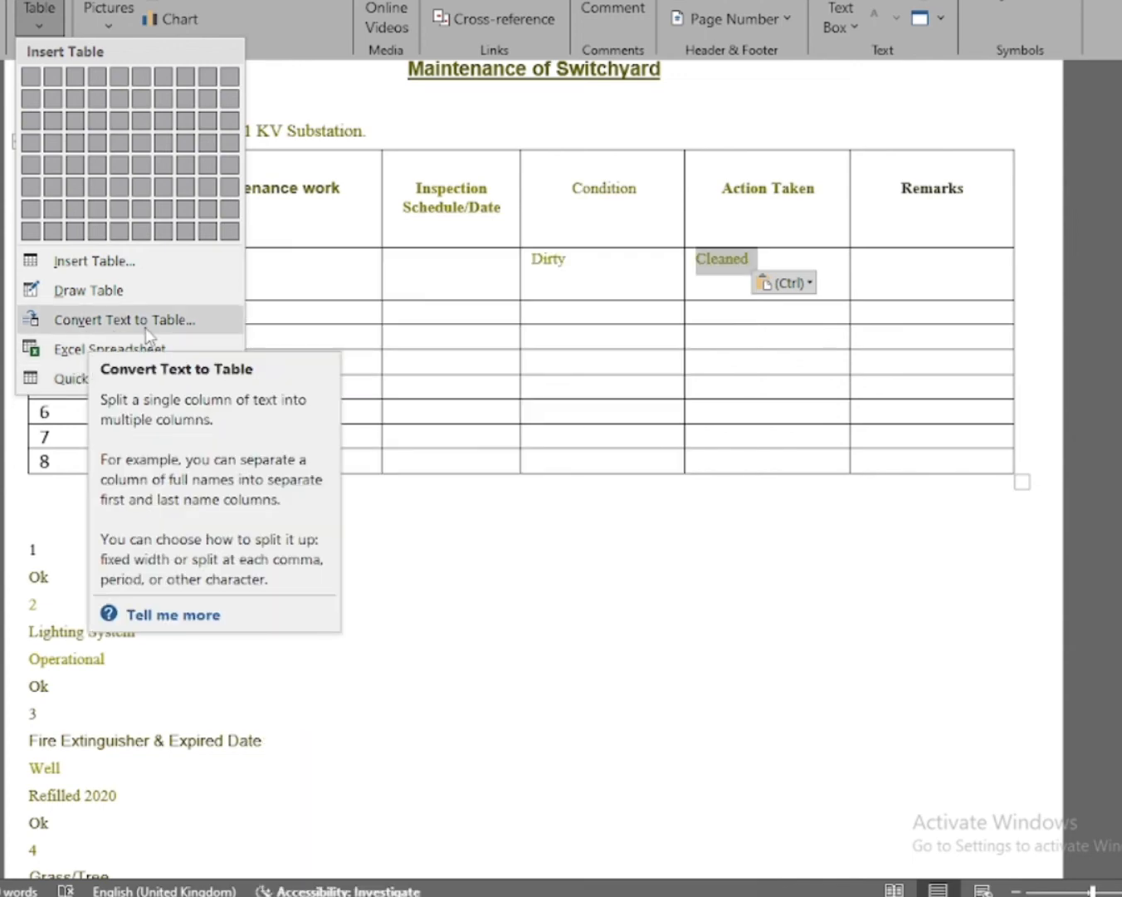
pyautogui.click(75, 290)
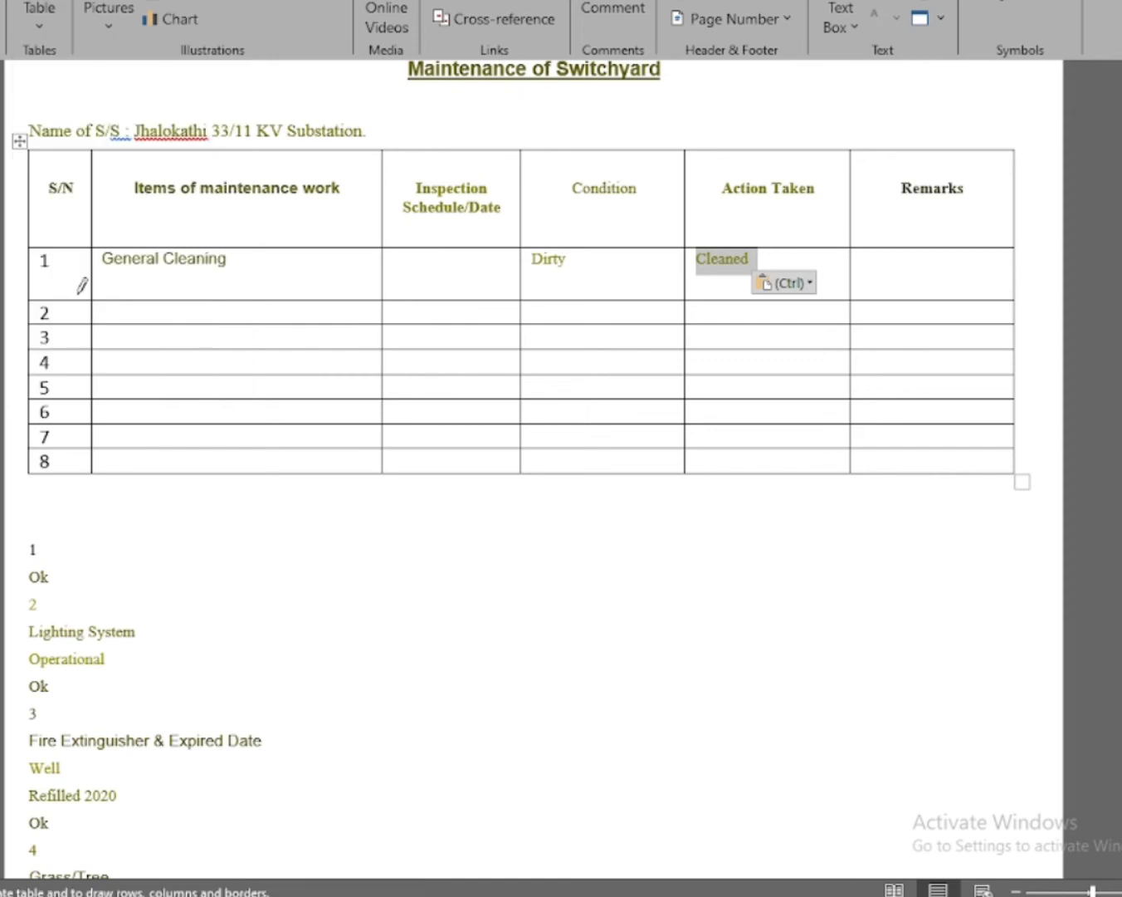
pyautogui.click(170, 324)
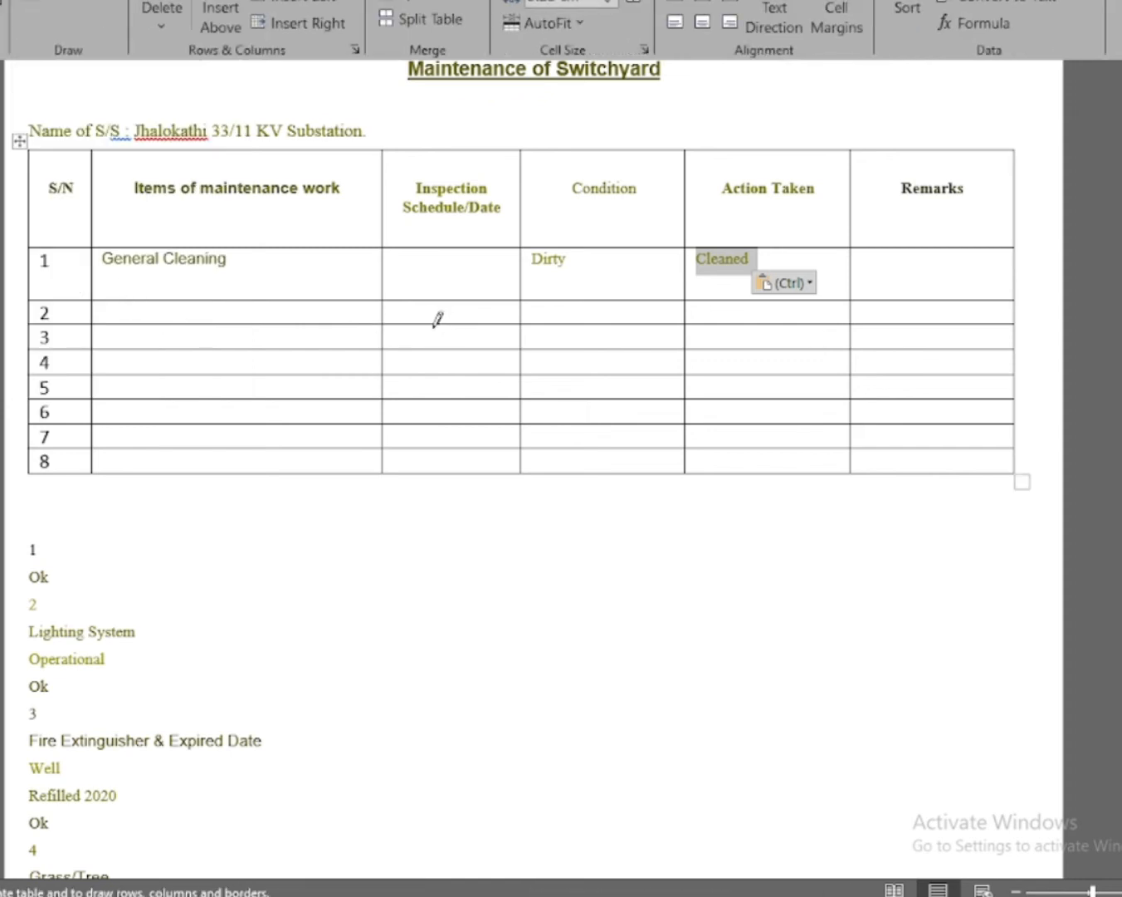
pyautogui.click(54, 2)
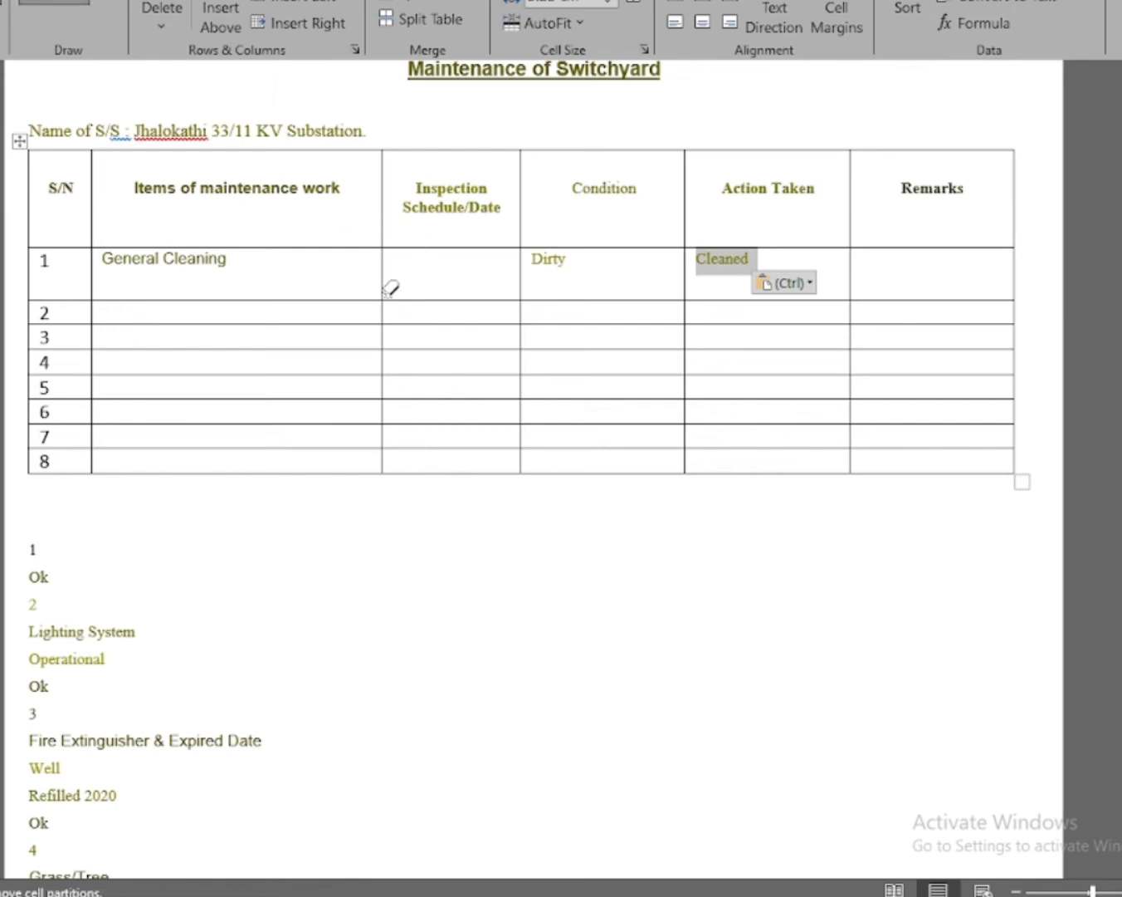
pyautogui.click(428, 300)
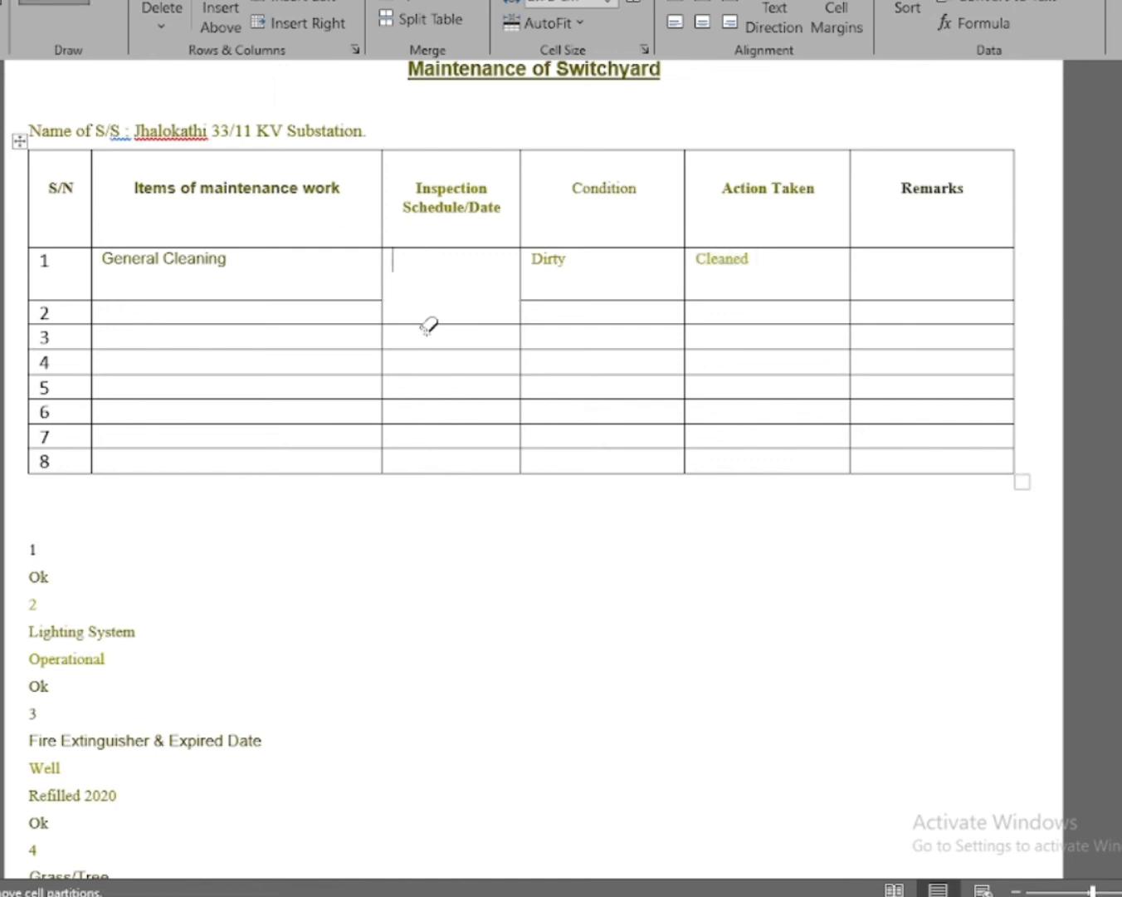
pyautogui.click(429, 324)
pyautogui.click(430, 349)
pyautogui.click(431, 374)
pyautogui.click(439, 398)
pyautogui.click(444, 424)
pyautogui.click(442, 449)
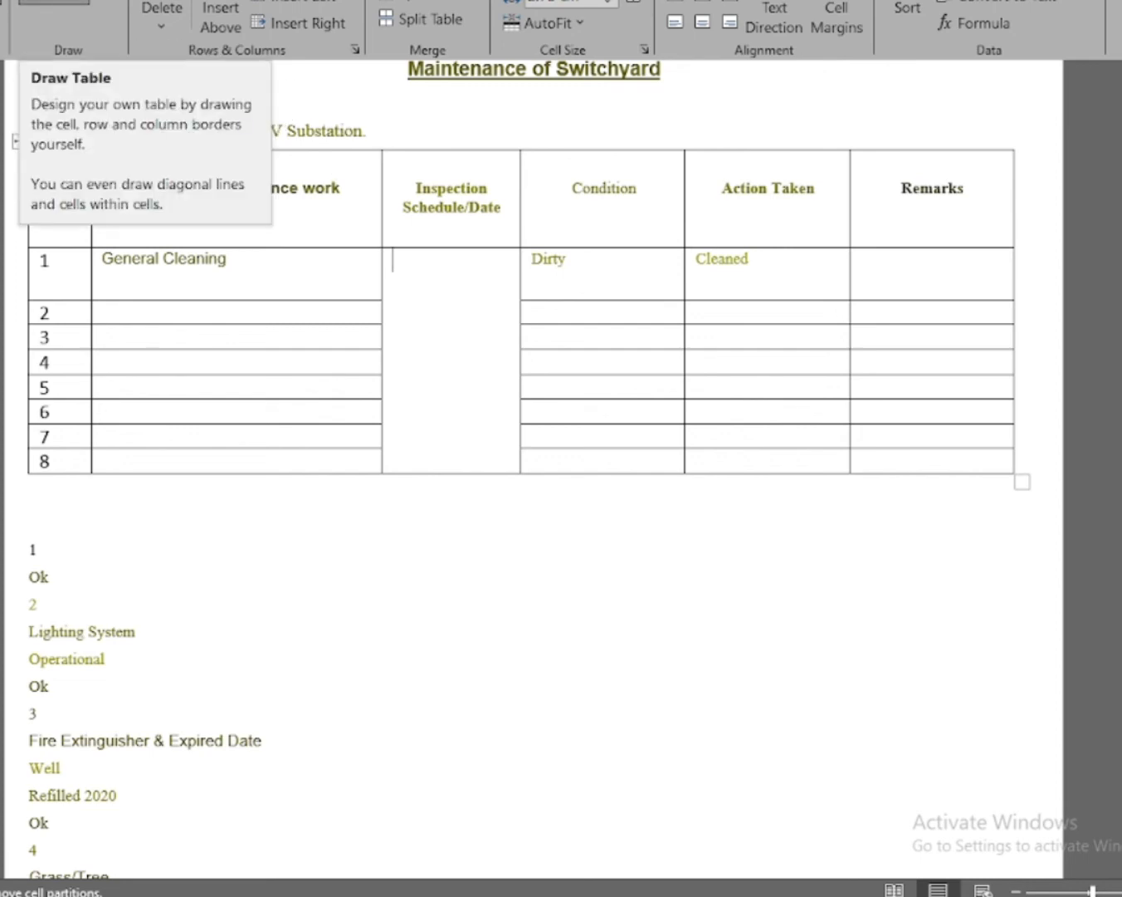
pyautogui.click(54, 2)
pyautogui.press('Escape')
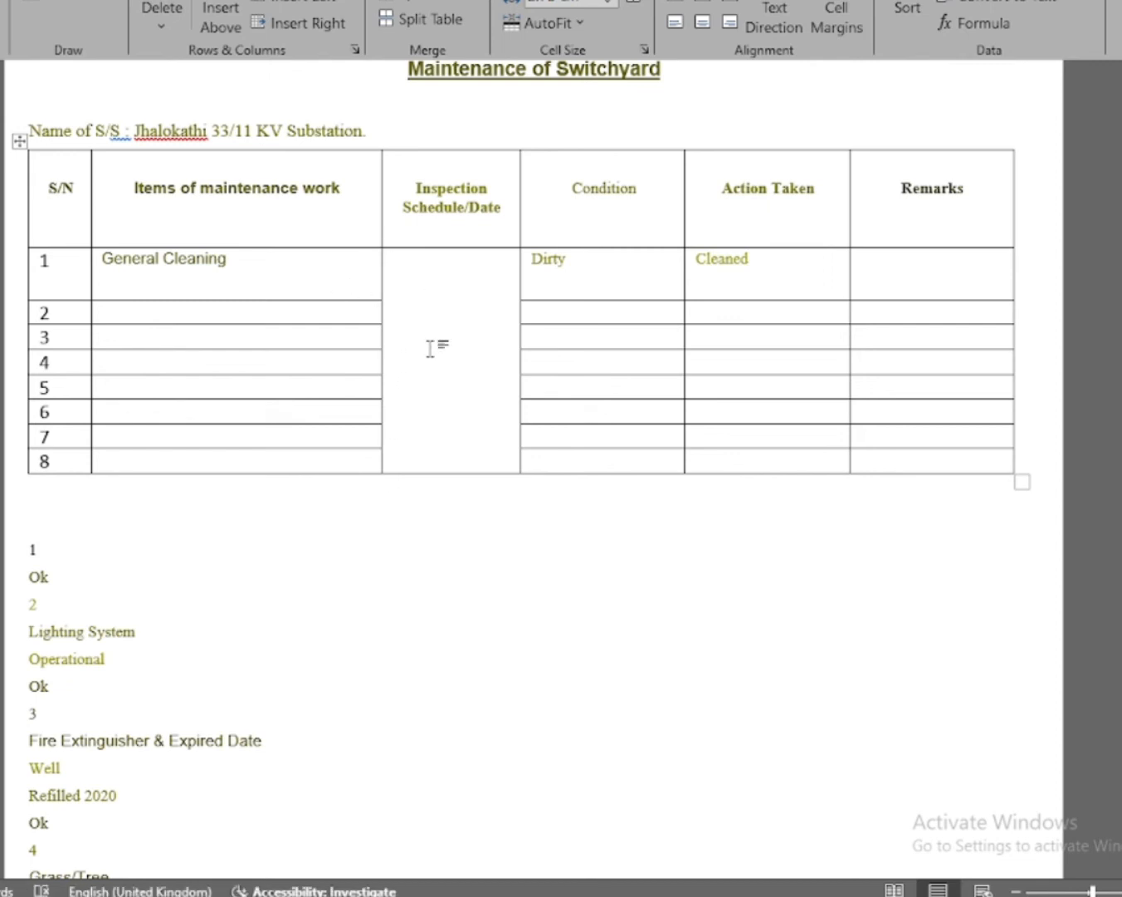
# Step: Move the date 31.12.2021 from the text below the table into the merged Inspection Schedule/Date cell
pyautogui.scroll(-5, 252, 687)
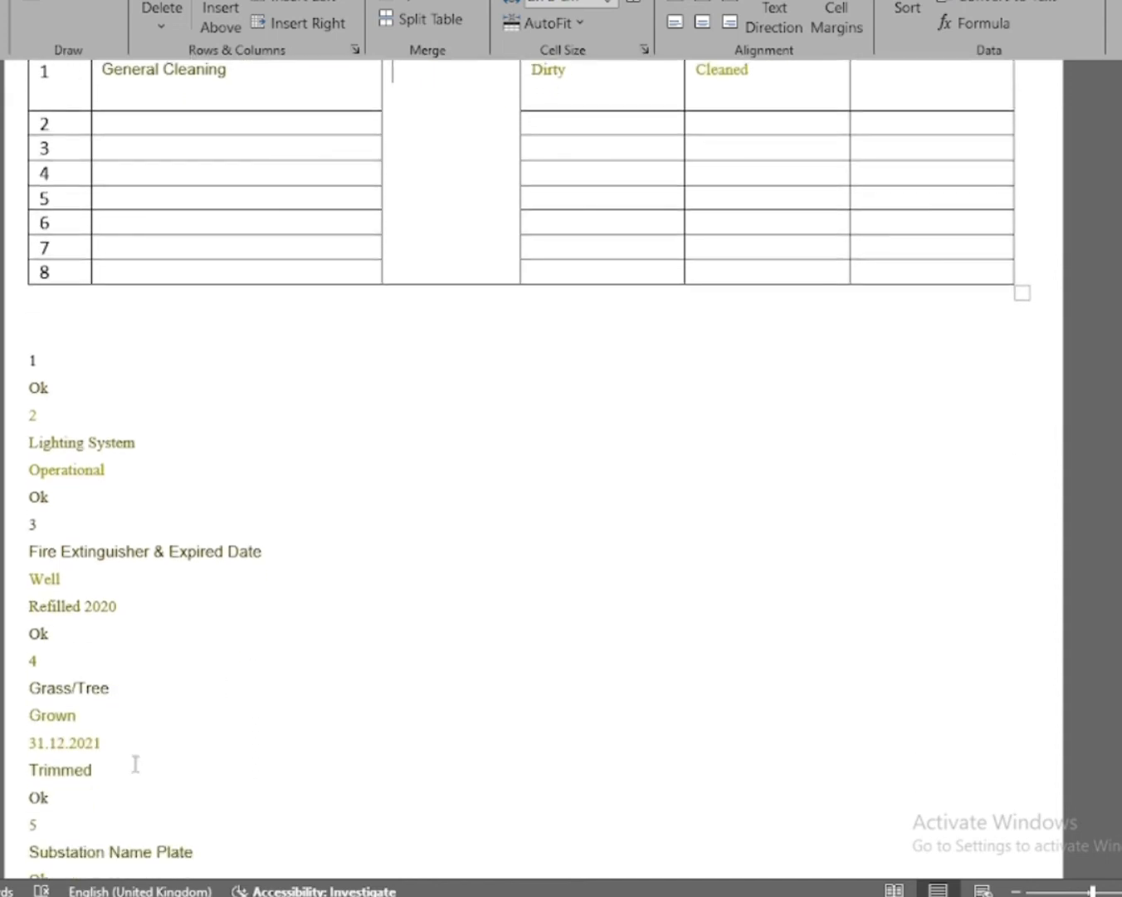
pyautogui.moveTo(26, 742); pyautogui.dragTo(133, 750)
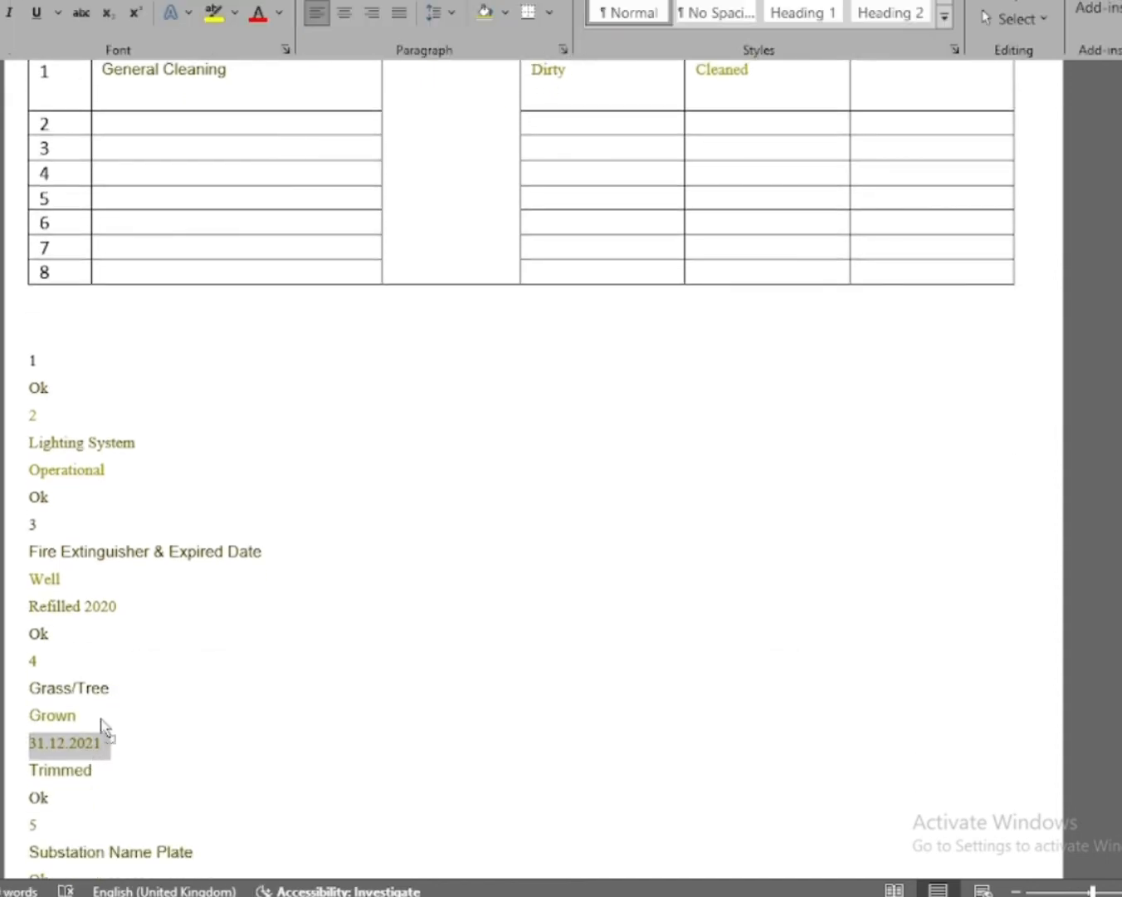
pyautogui.moveTo(470, 170); pyautogui.dragTo(465, 171)
pyautogui.scroll(5, 453, 249)
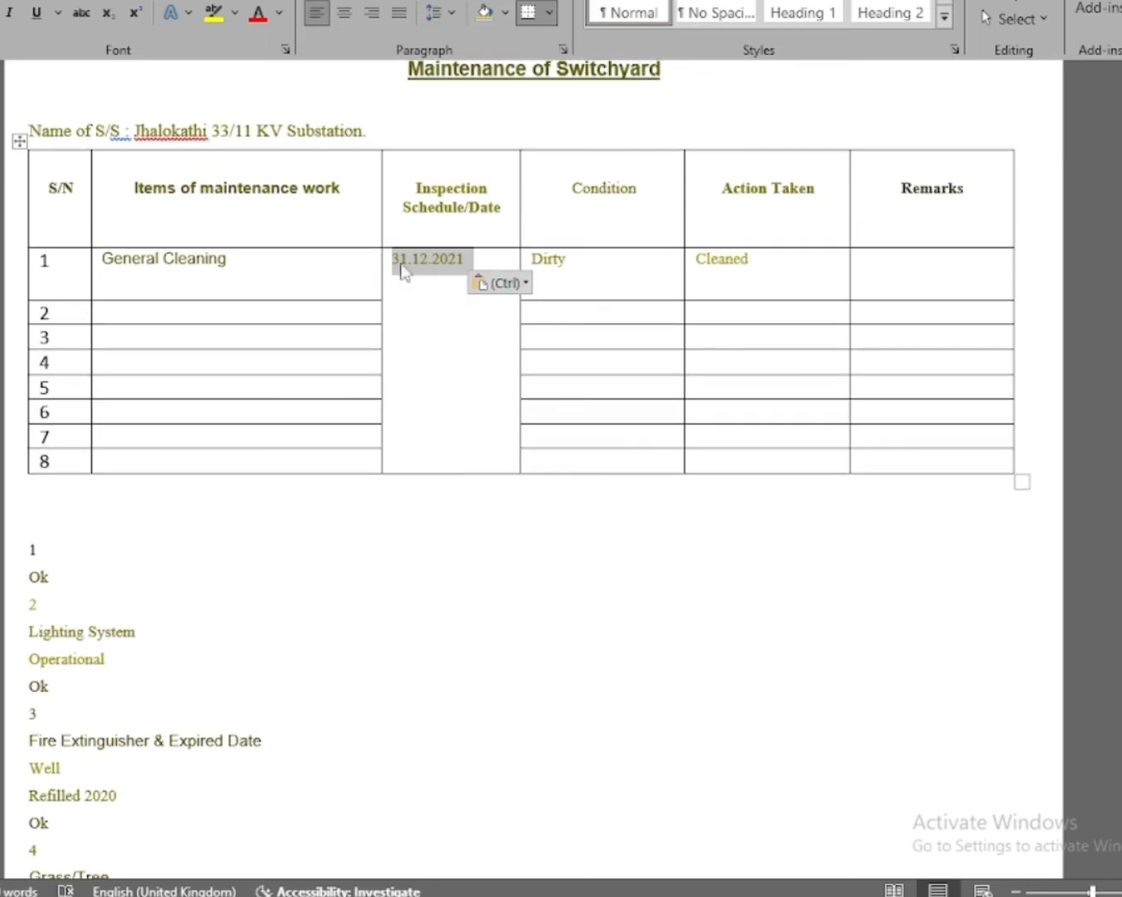
# Step: Put three blank lines above the date in the merged cell and center the date horizontally
pyautogui.press('Return')
pyautogui.press('Return')
pyautogui.press('Return')
pyautogui.press('Return')
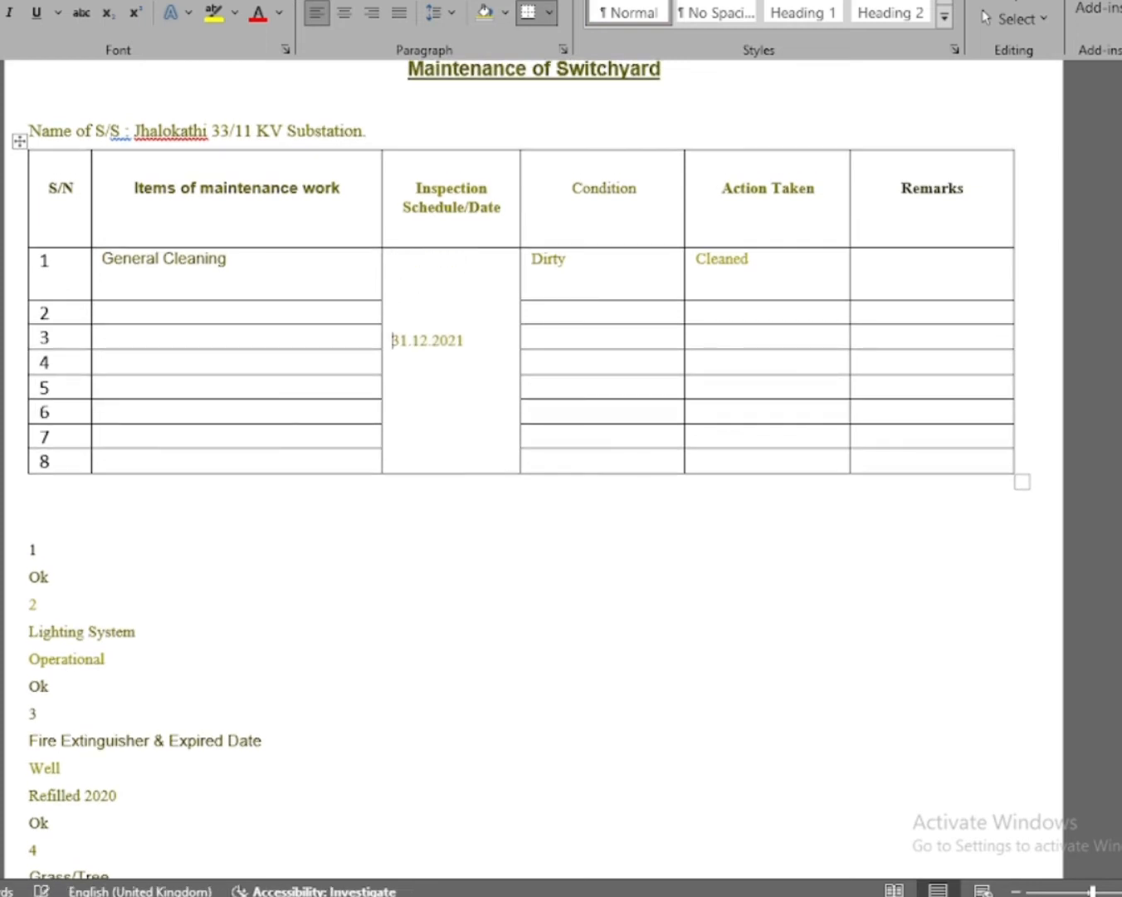
pyautogui.press('BackSpace')
pyautogui.click(382, 281)
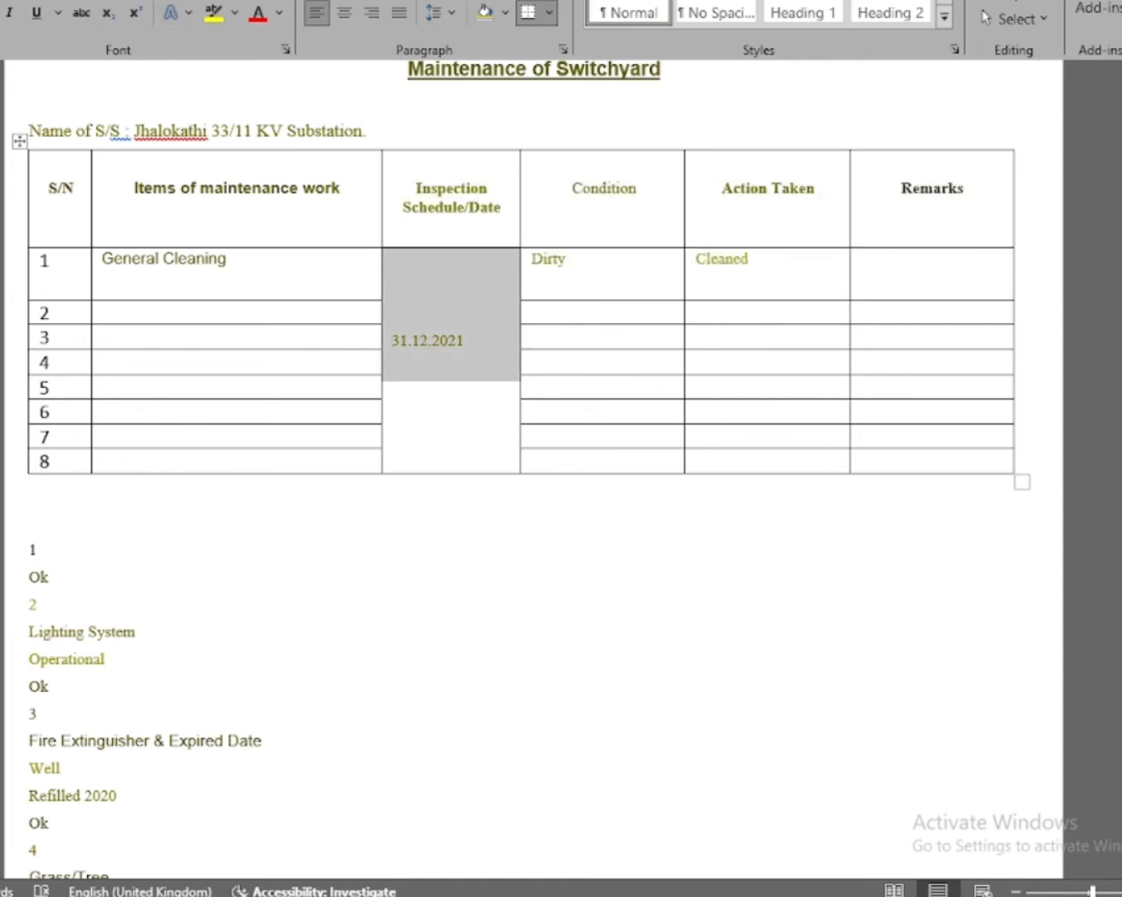
pyautogui.click(344, 11)
pyautogui.click(468, 376)
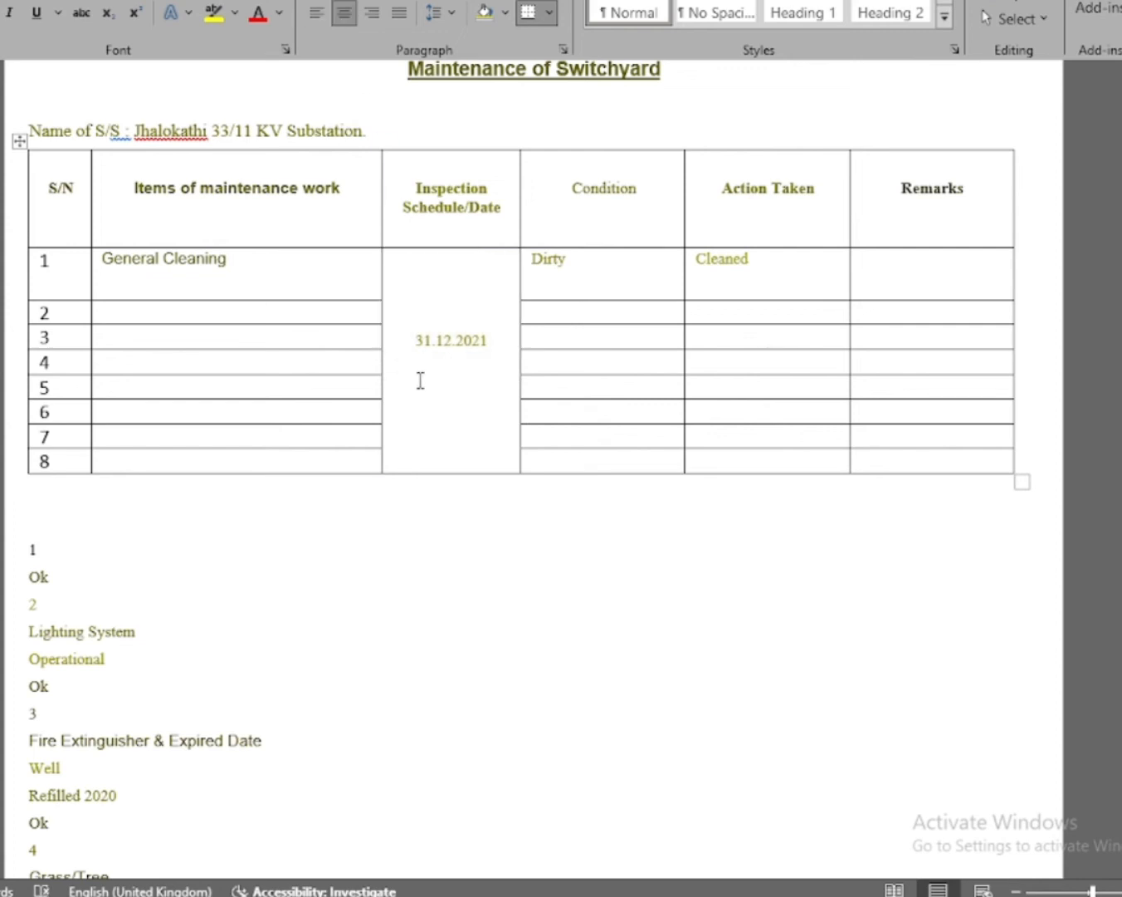
# Step: Move "Lighting System" and "Fire Extinguisher & Expired Date" into rows 2 and 3 of the Items of maintenance work column
pyautogui.click(150, 318)
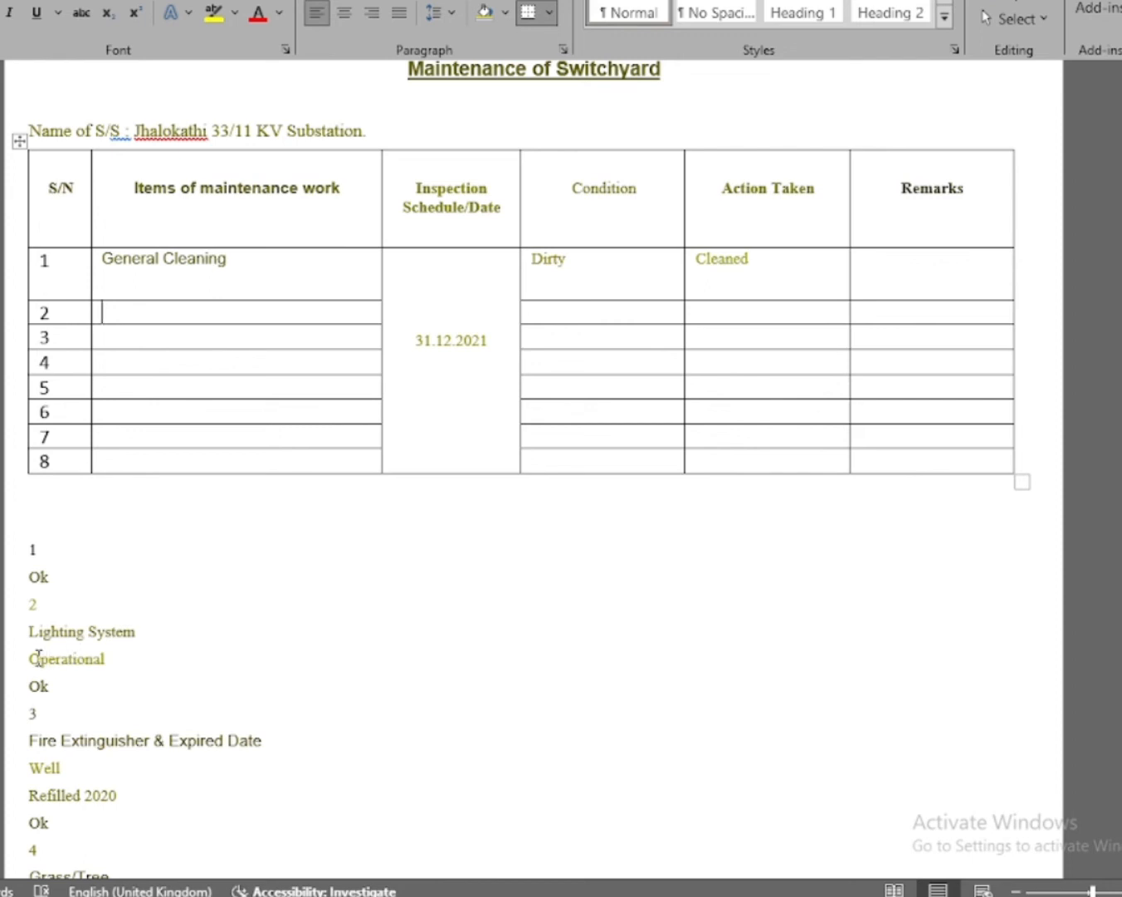
pyautogui.moveTo(30, 640); pyautogui.dragTo(228, 310)
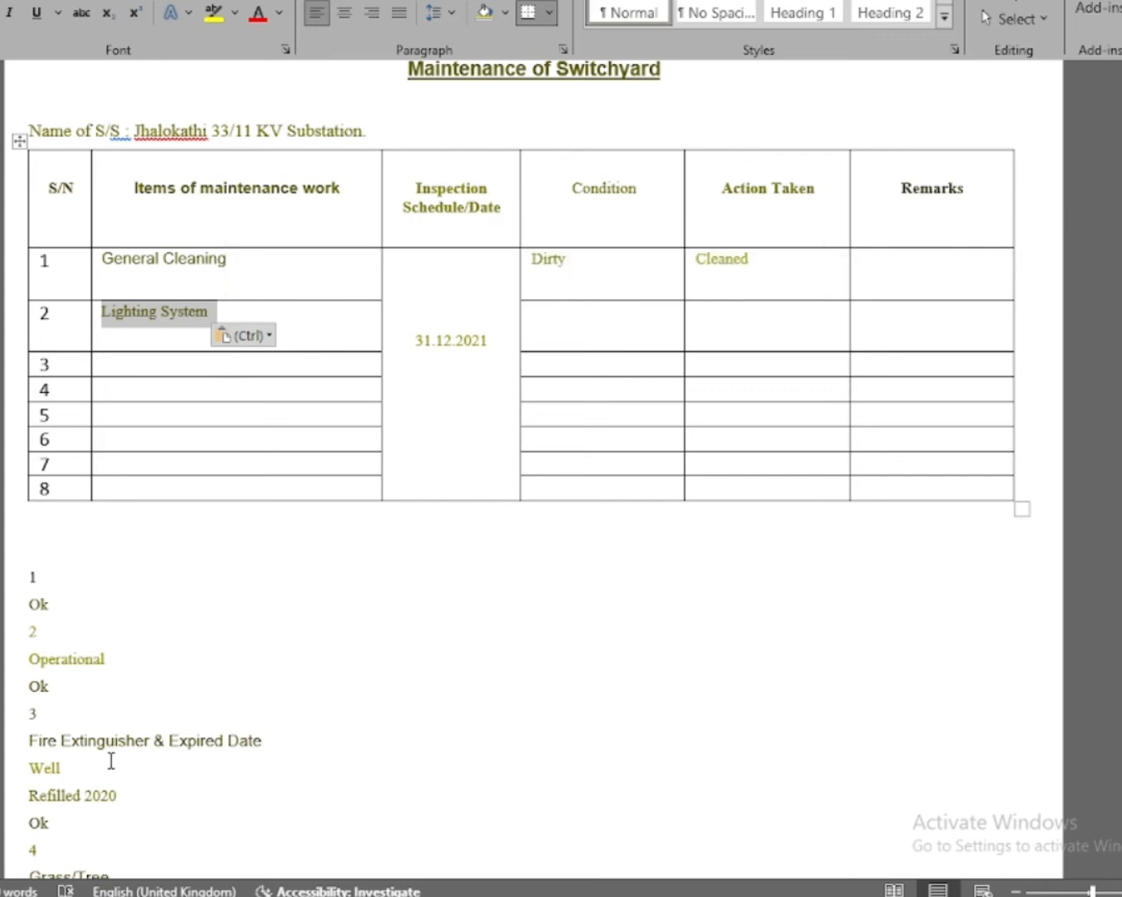
pyautogui.moveTo(29, 741); pyautogui.dragTo(323, 740)
pyautogui.moveTo(246, 756); pyautogui.dragTo(326, 382)
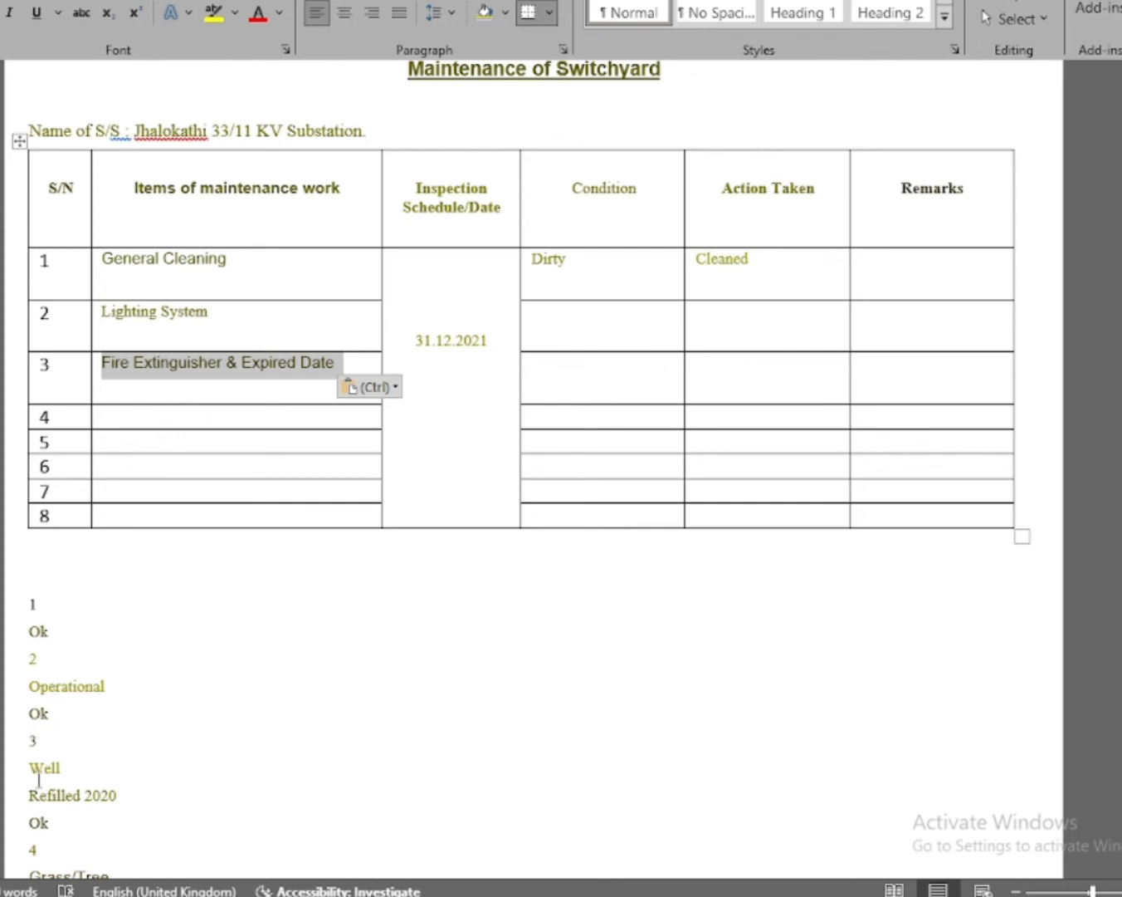
# Step: Move "Grass/Tree" and "Substation Name Plate" into rows 4 and 5 of the Items of maintenance work column
pyautogui.scroll(-3, 61, 758)
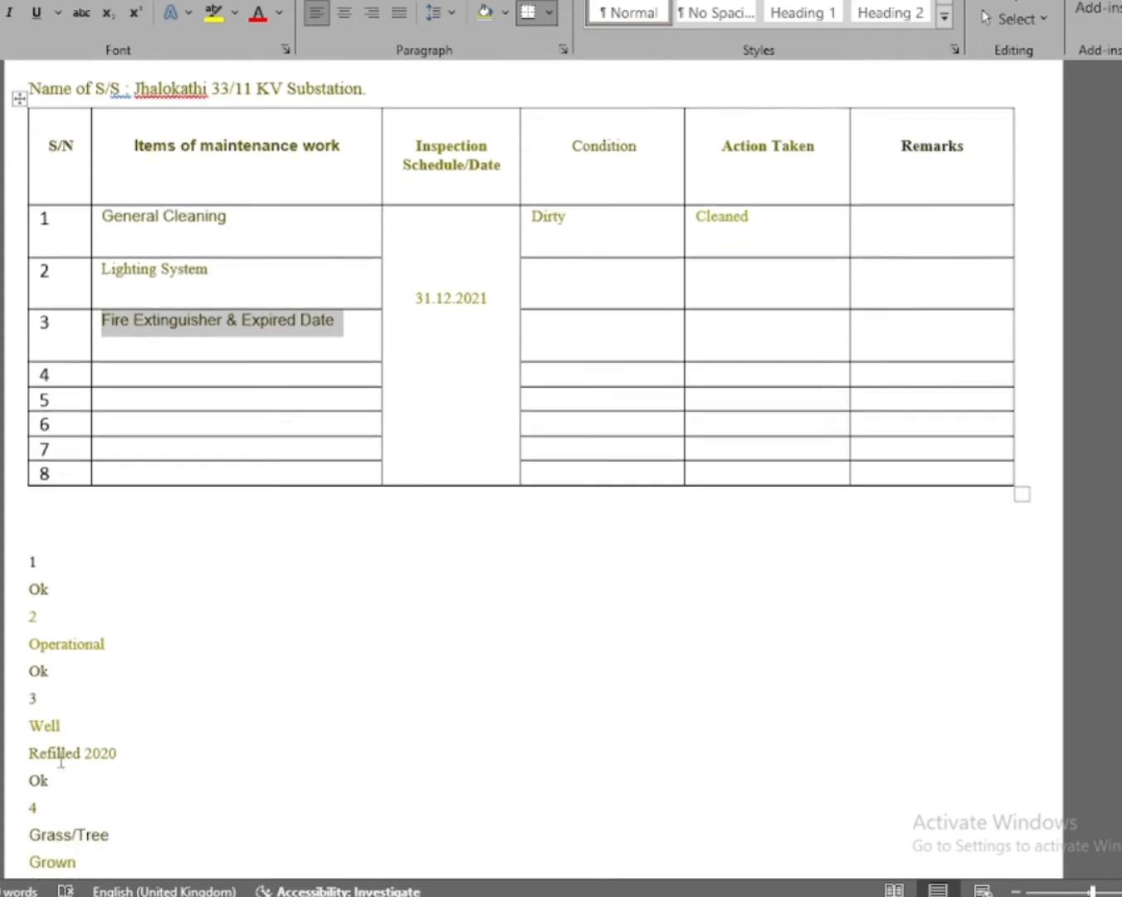
pyautogui.moveTo(26, 752); pyautogui.dragTo(172, 767)
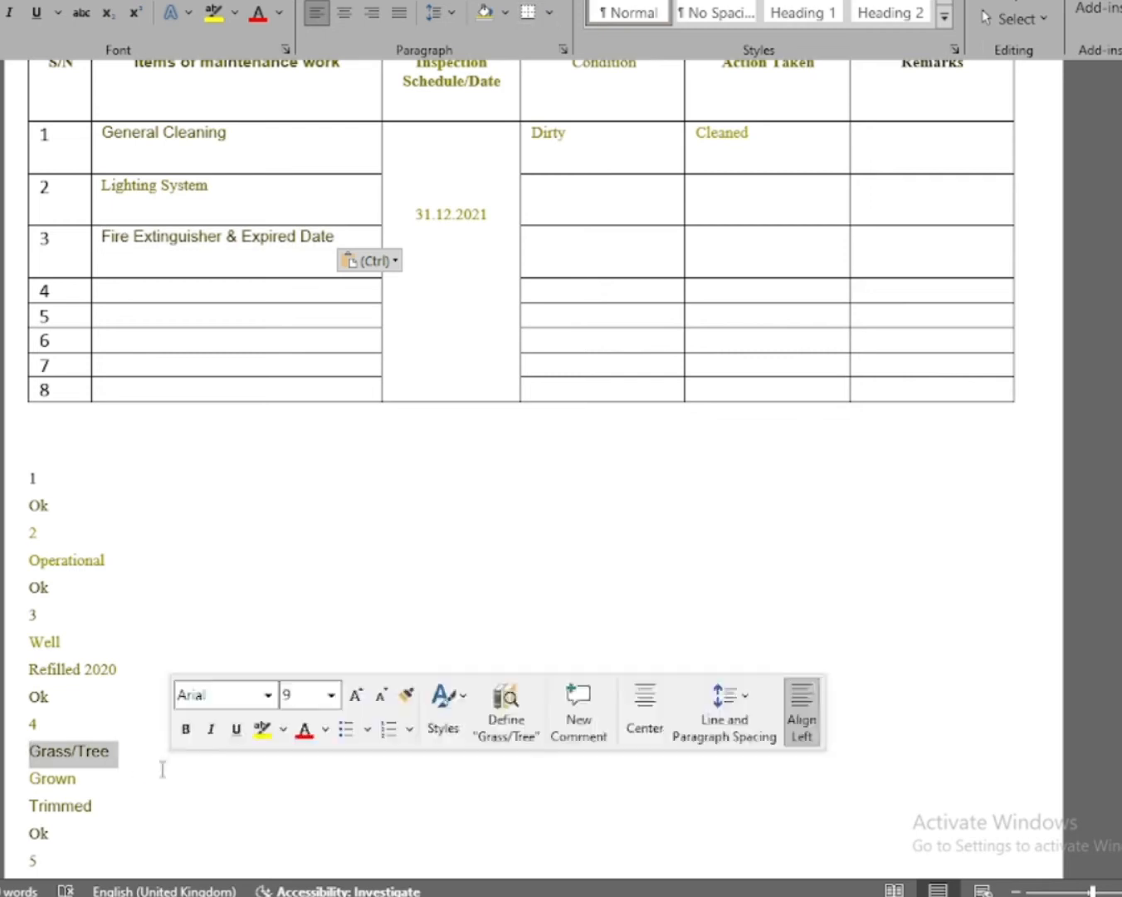
pyautogui.moveTo(88, 773); pyautogui.dragTo(270, 300)
pyautogui.scroll(-4, 200, 812)
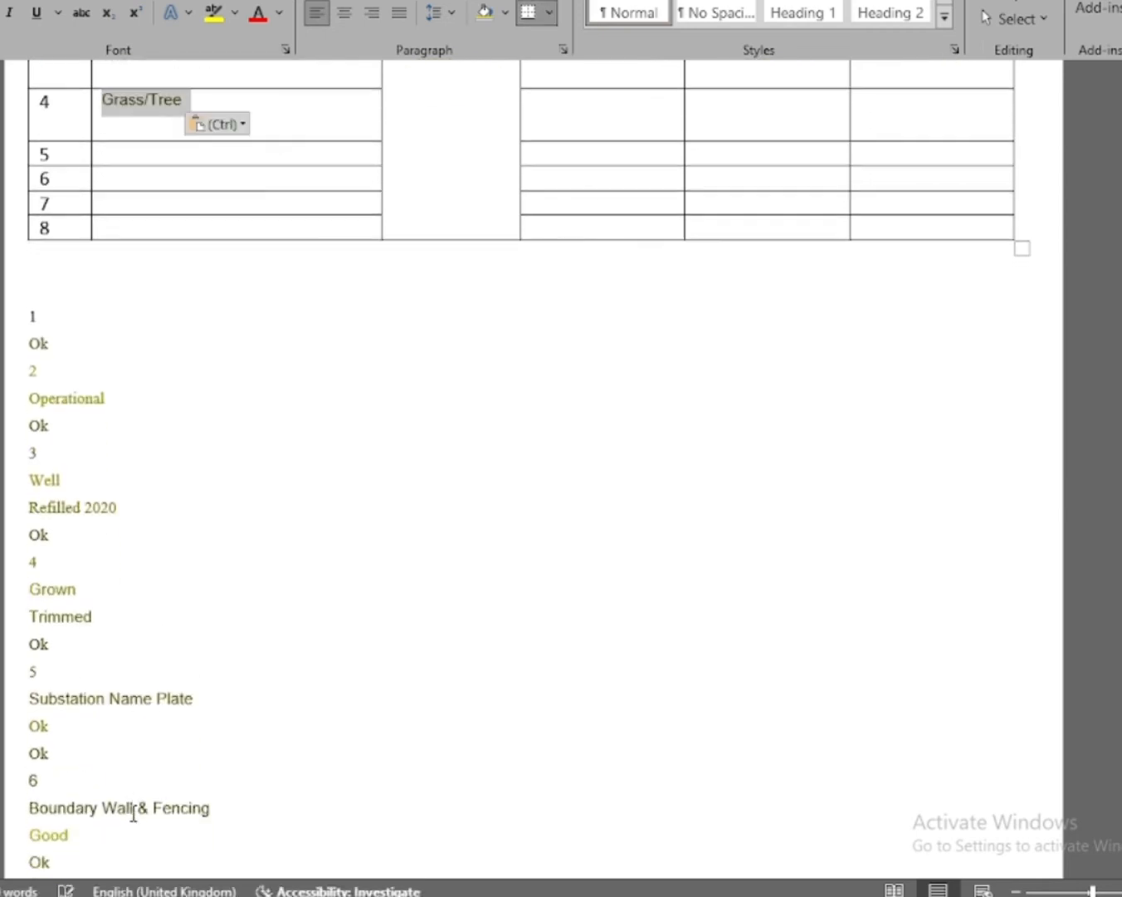
pyautogui.moveTo(30, 698); pyautogui.dragTo(250, 699)
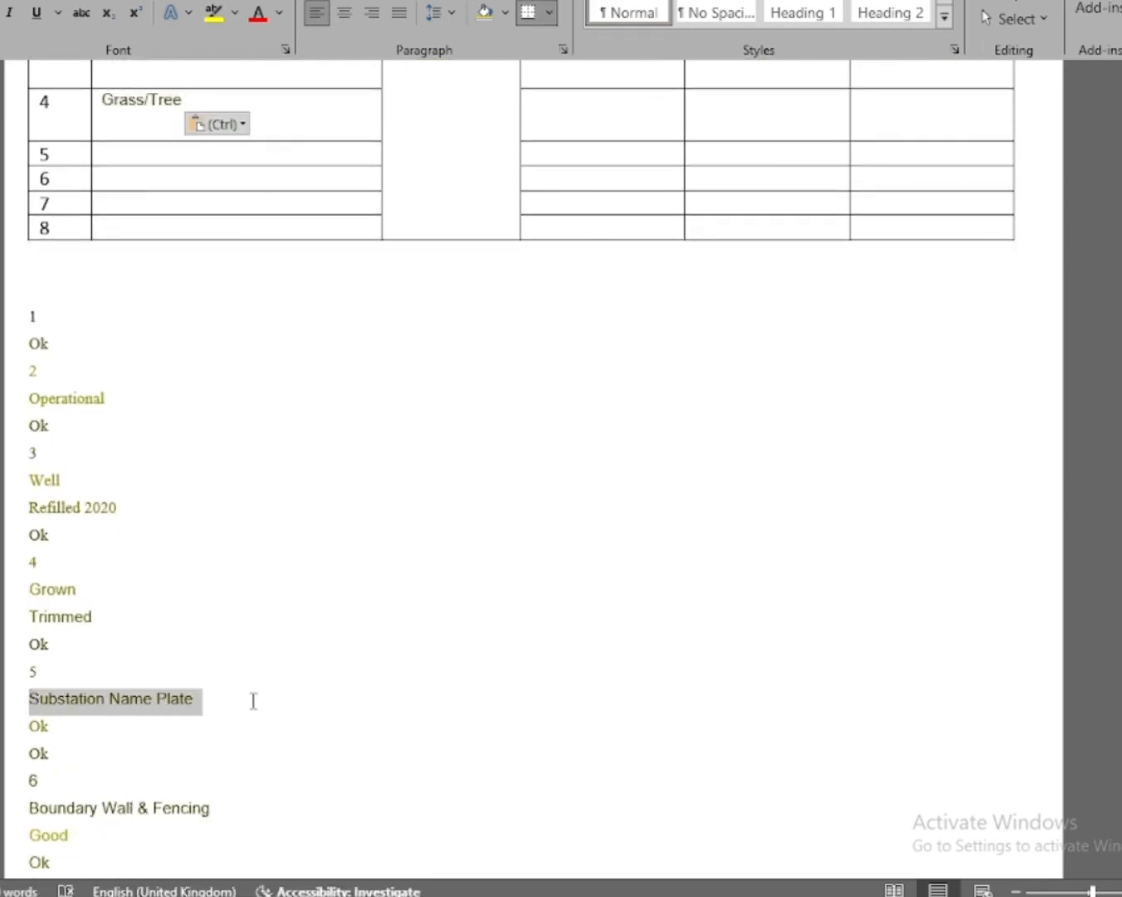
pyautogui.moveTo(173, 710); pyautogui.dragTo(288, 155)
pyautogui.scroll(-3, 289, 581)
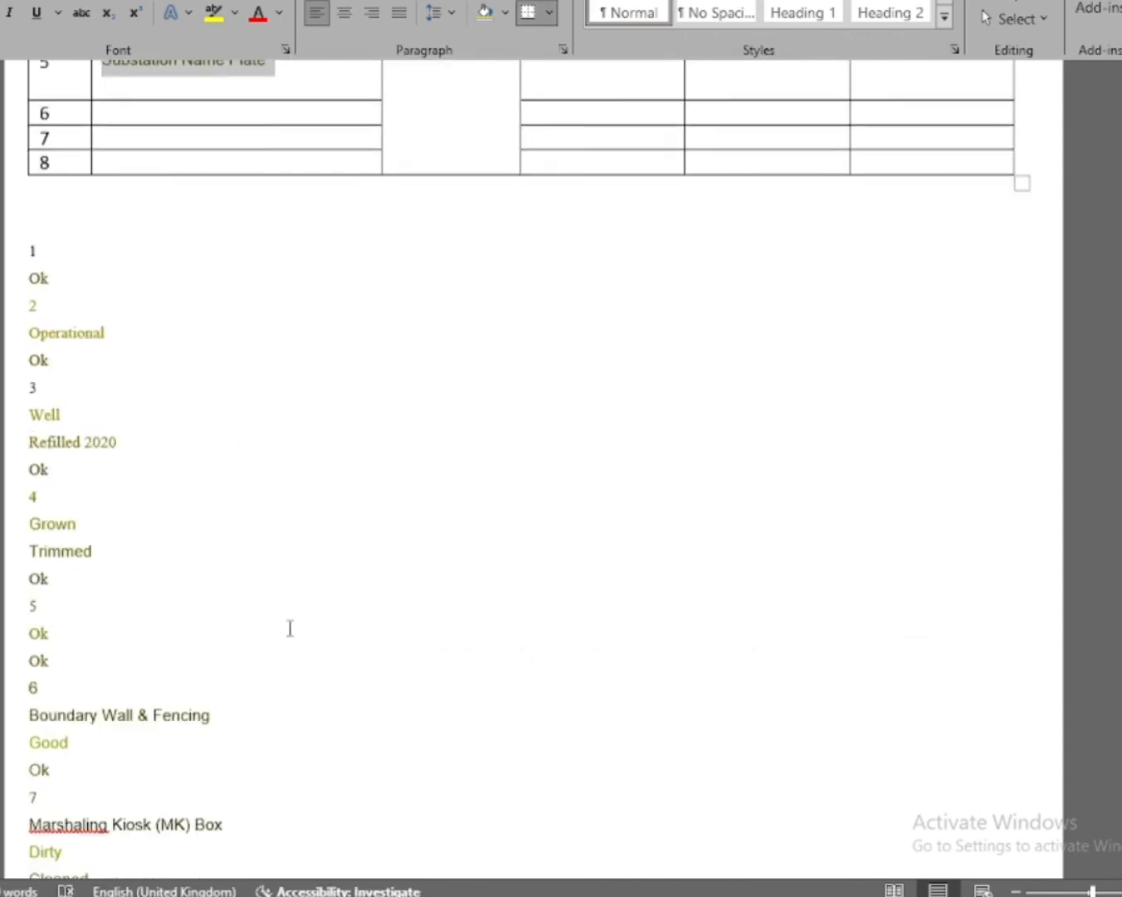
# Step: Move "Boundary Wall & Fencing" from the text below the table into row 6 of the Items of maintenance work column
pyautogui.moveTo(30, 681); pyautogui.dragTo(289, 680)
pyautogui.moveTo(187, 682); pyautogui.dragTo(278, 183)
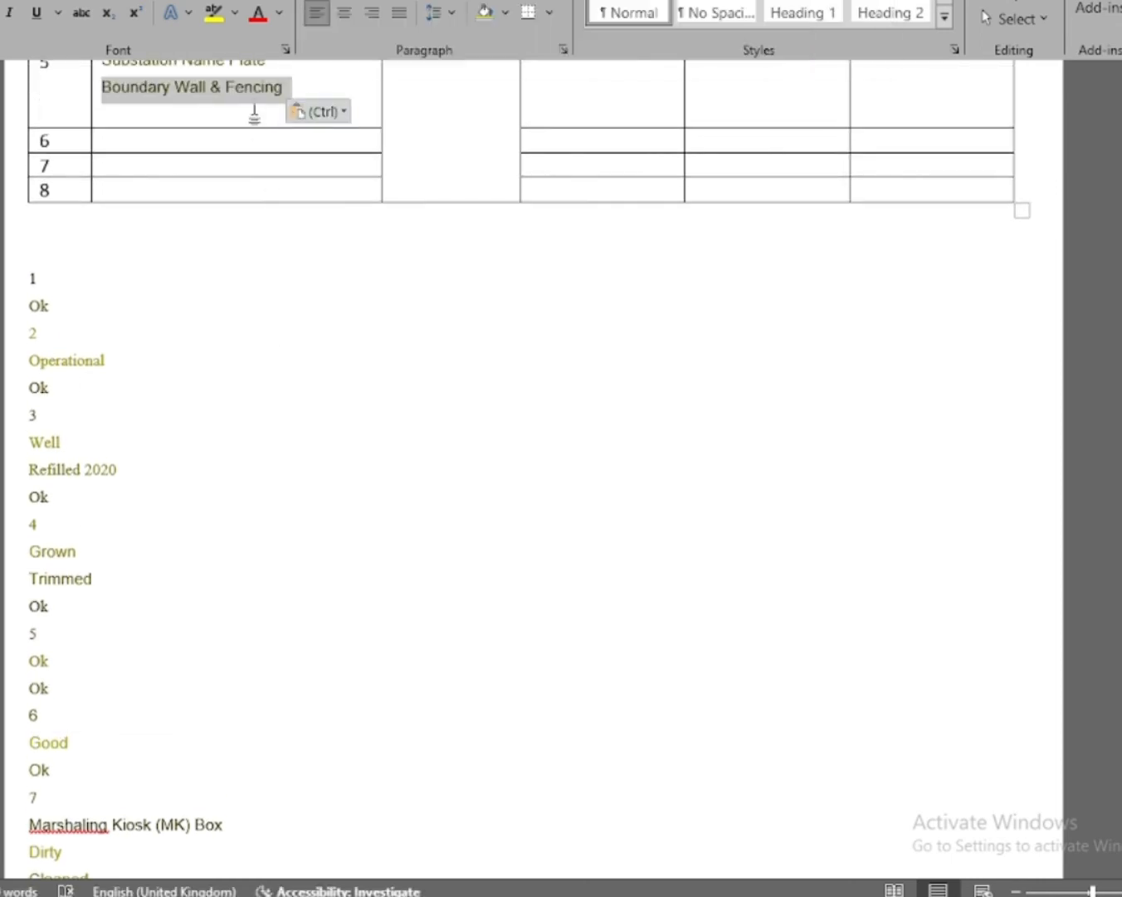
pyautogui.click(258, 141)
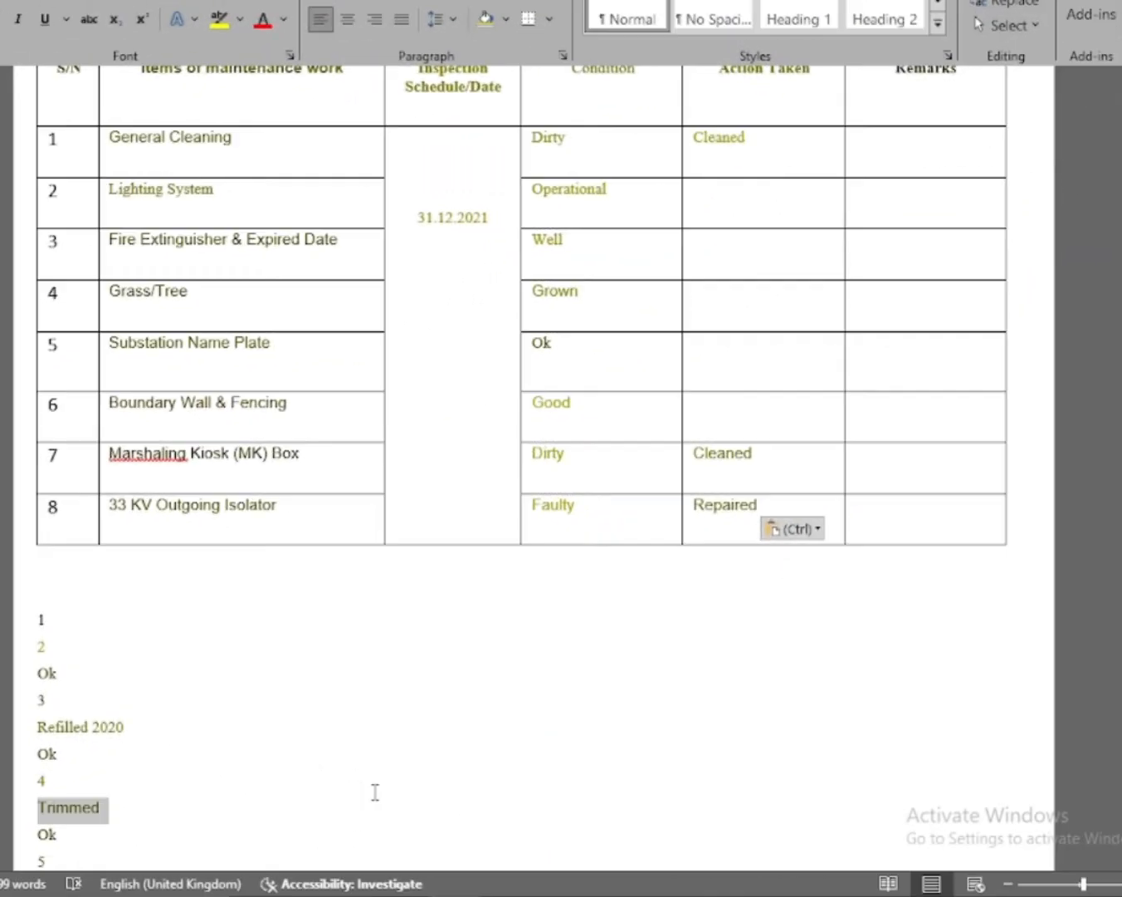
# Step: Move "Trimmed" into row 4 and "Refilled 2020" into row 3 of the Action Taken column
pyautogui.moveTo(78, 819); pyautogui.dragTo(767, 309)
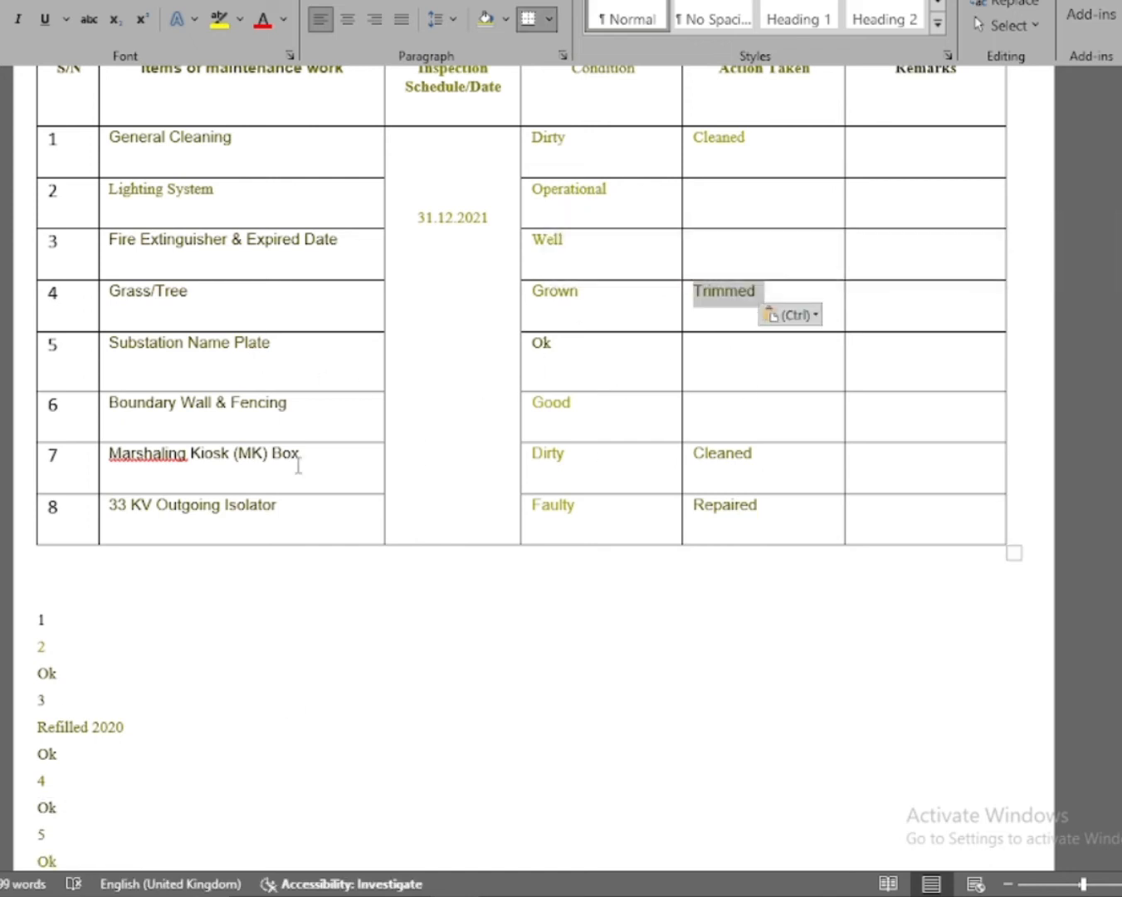
pyautogui.scroll(-3, 328, 544)
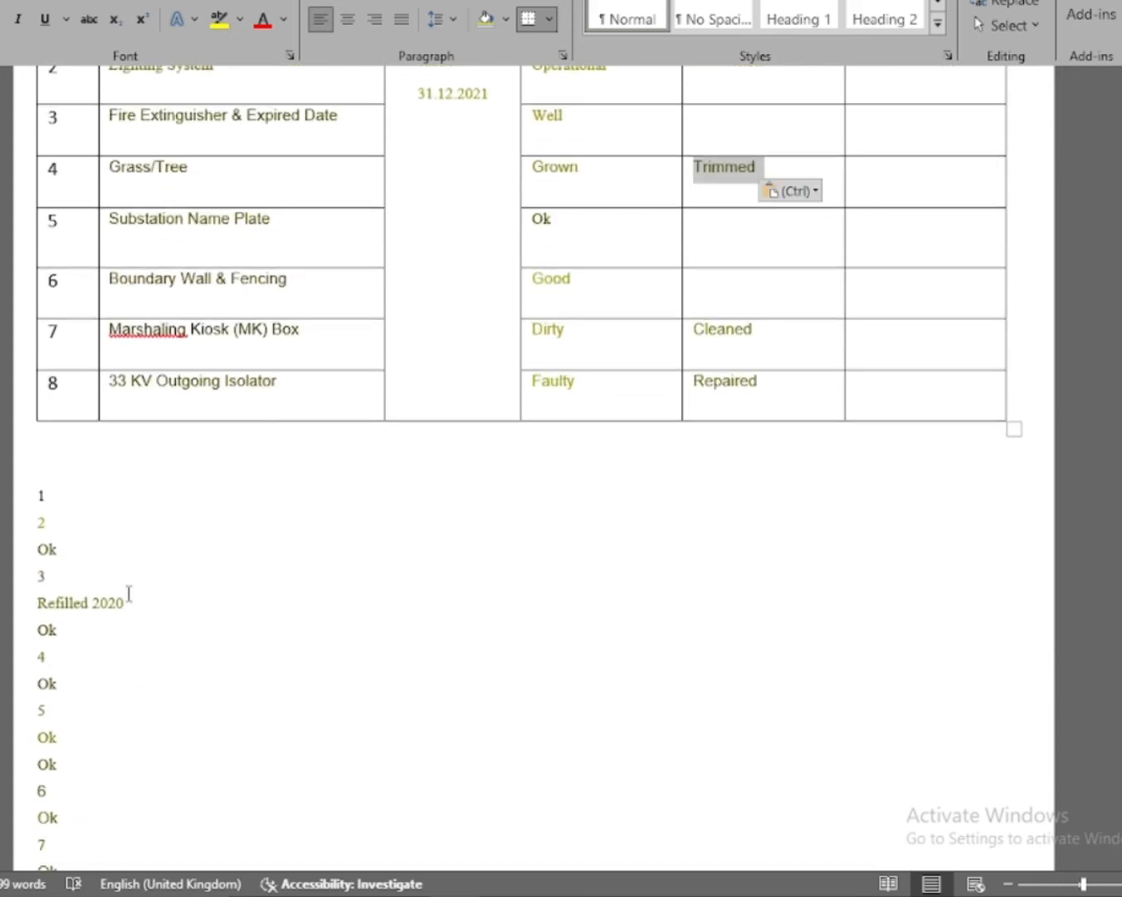
pyautogui.scroll(3, 350, 691)
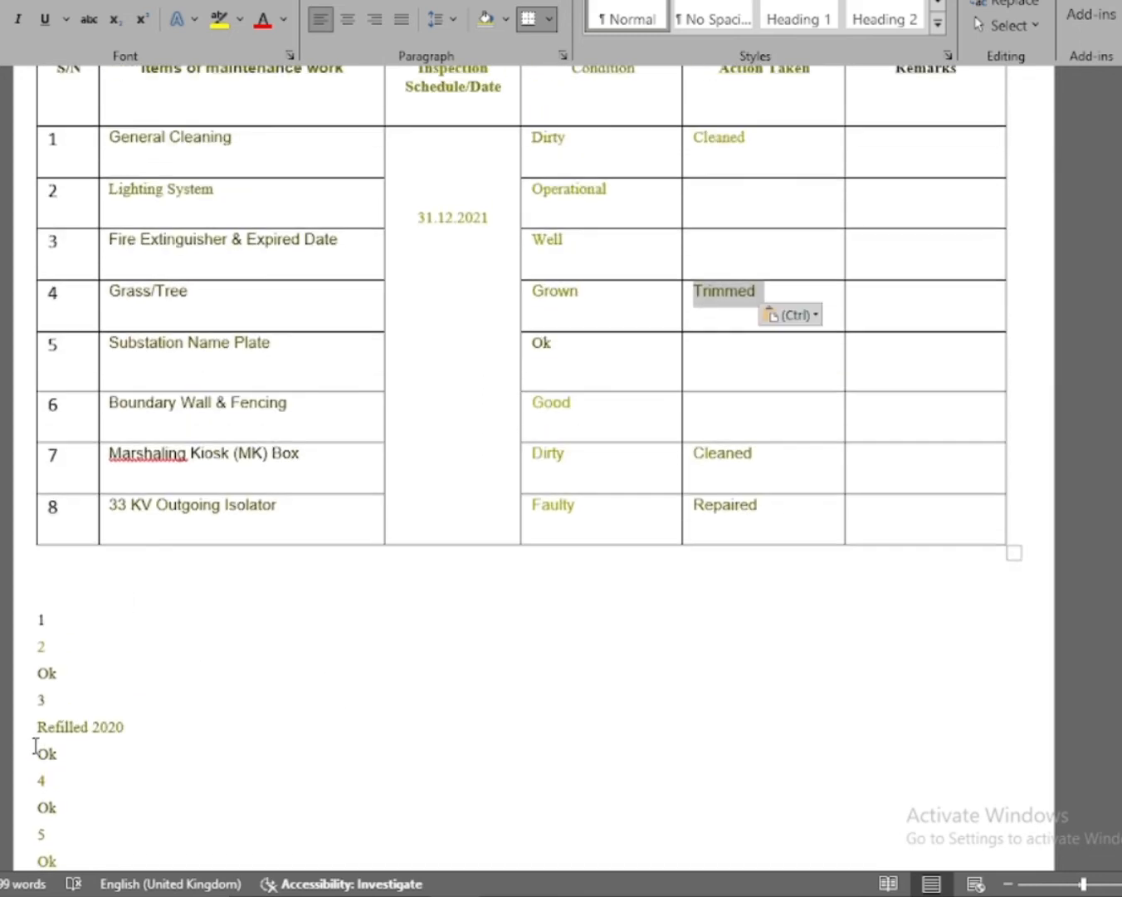
pyautogui.moveTo(35, 727); pyautogui.dragTo(780, 253)
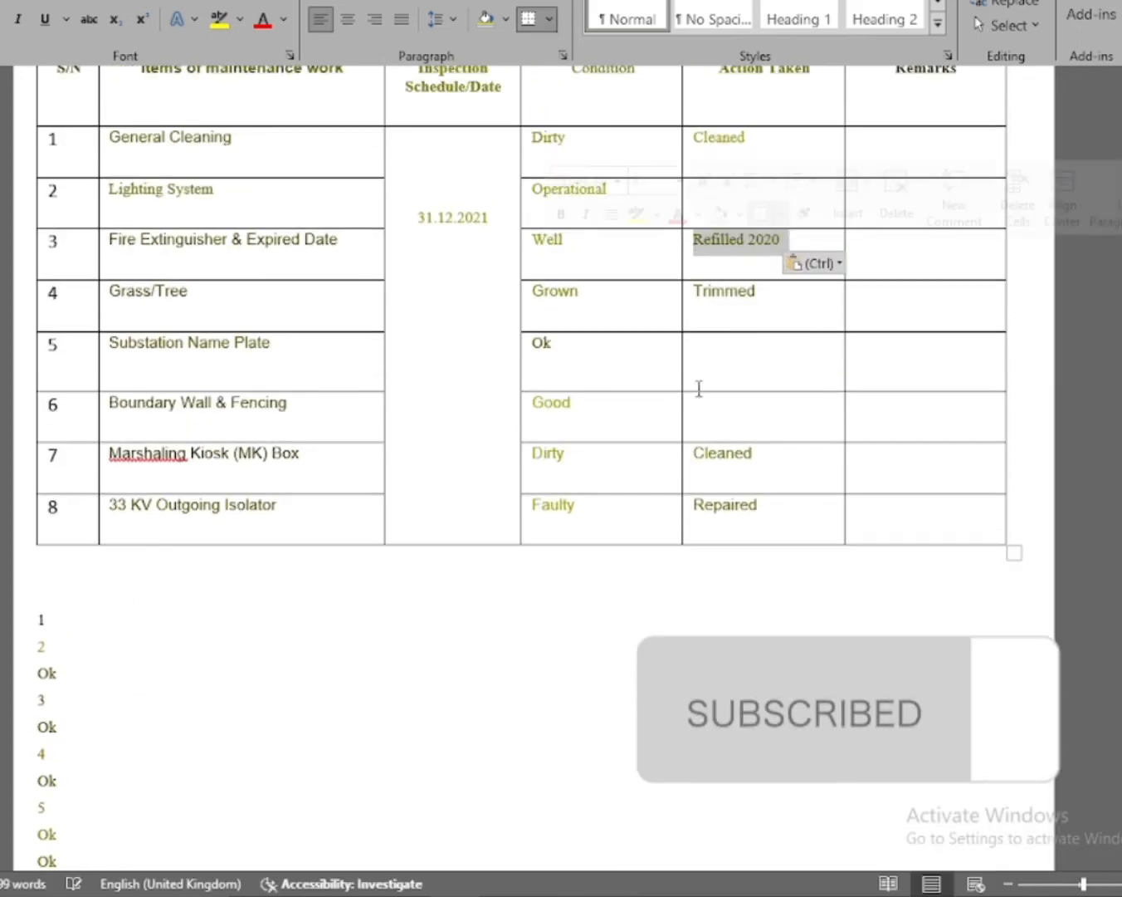
# Step: Move the first "Ok" from the text below the table into the Remarks cell of row 1
pyautogui.scroll(-4, 639, 615)
pyautogui.scroll(-2, 642, 616)
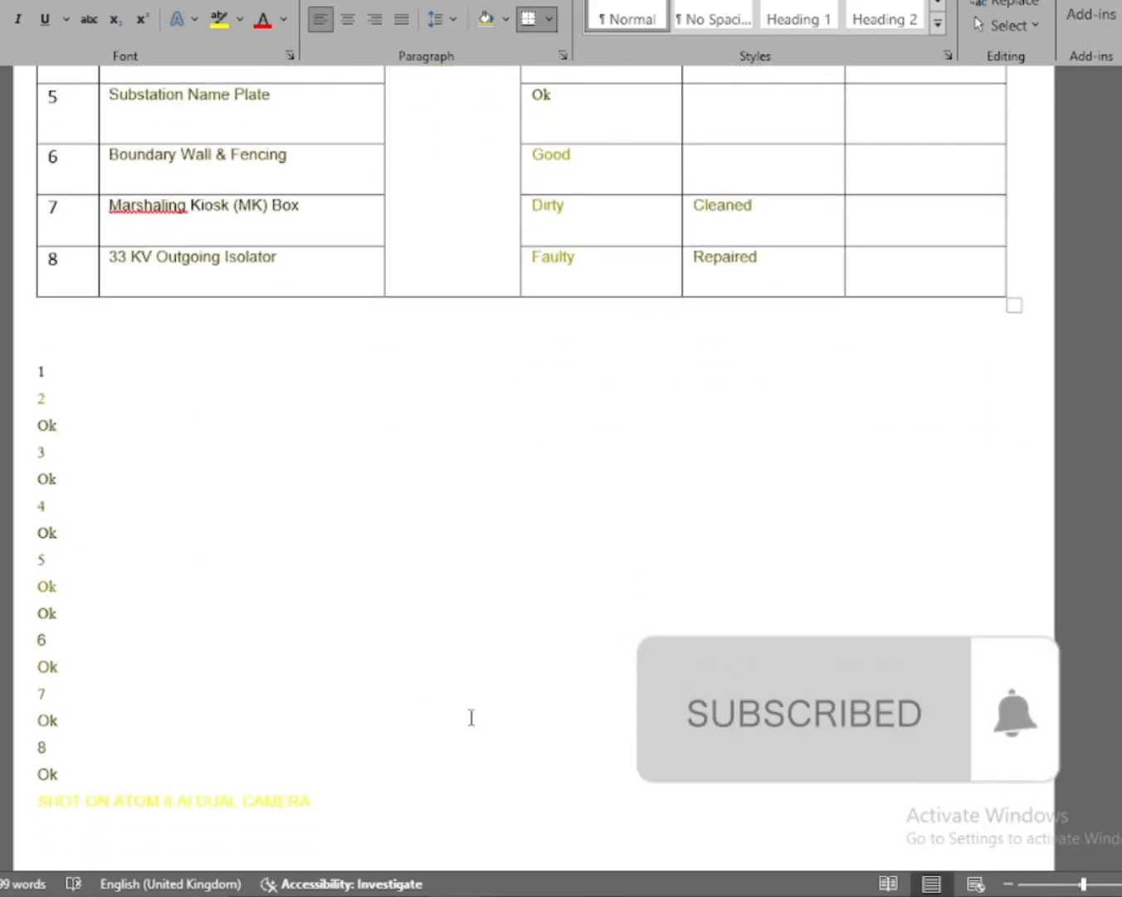
pyautogui.scroll(7, 504, 739)
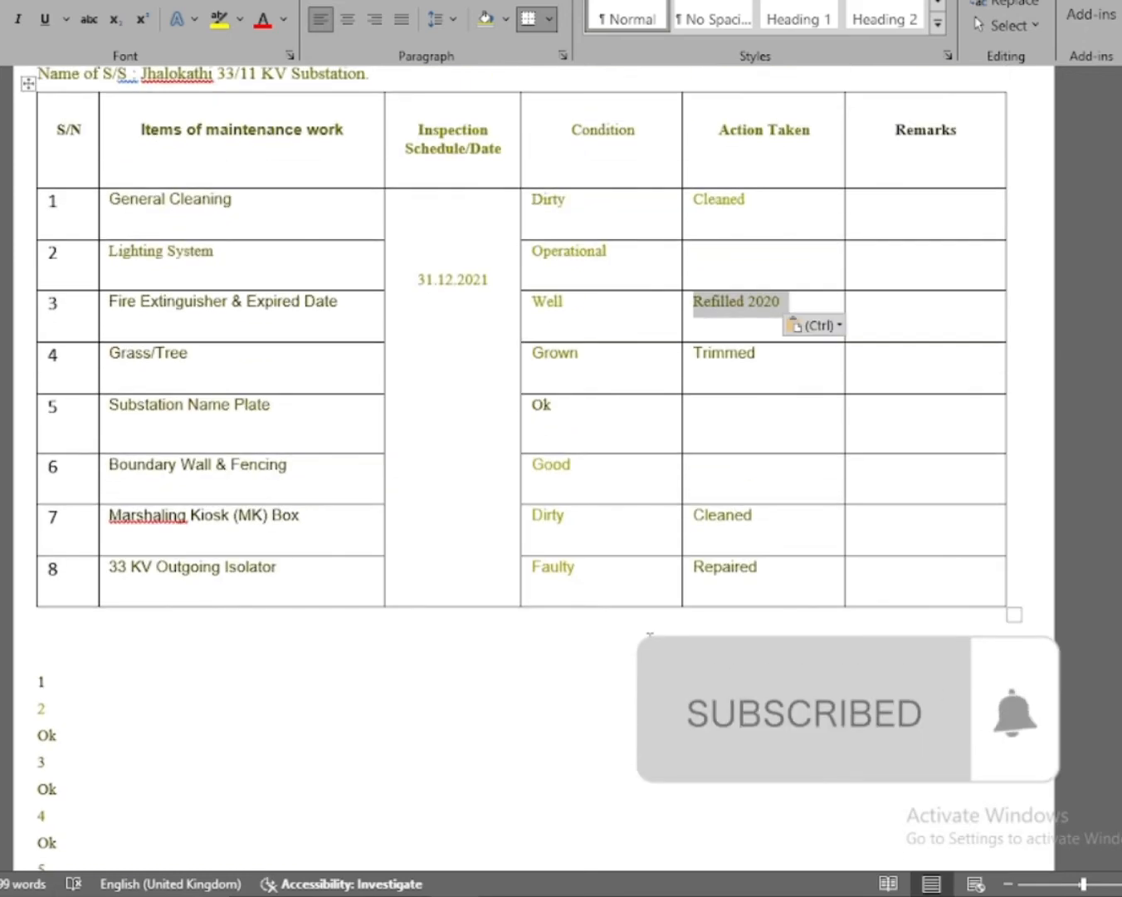
pyautogui.doubleClick(46, 735)
pyautogui.hotkey('ctrl', 'c')
pyautogui.moveTo(47, 738); pyautogui.dragTo(890, 206)
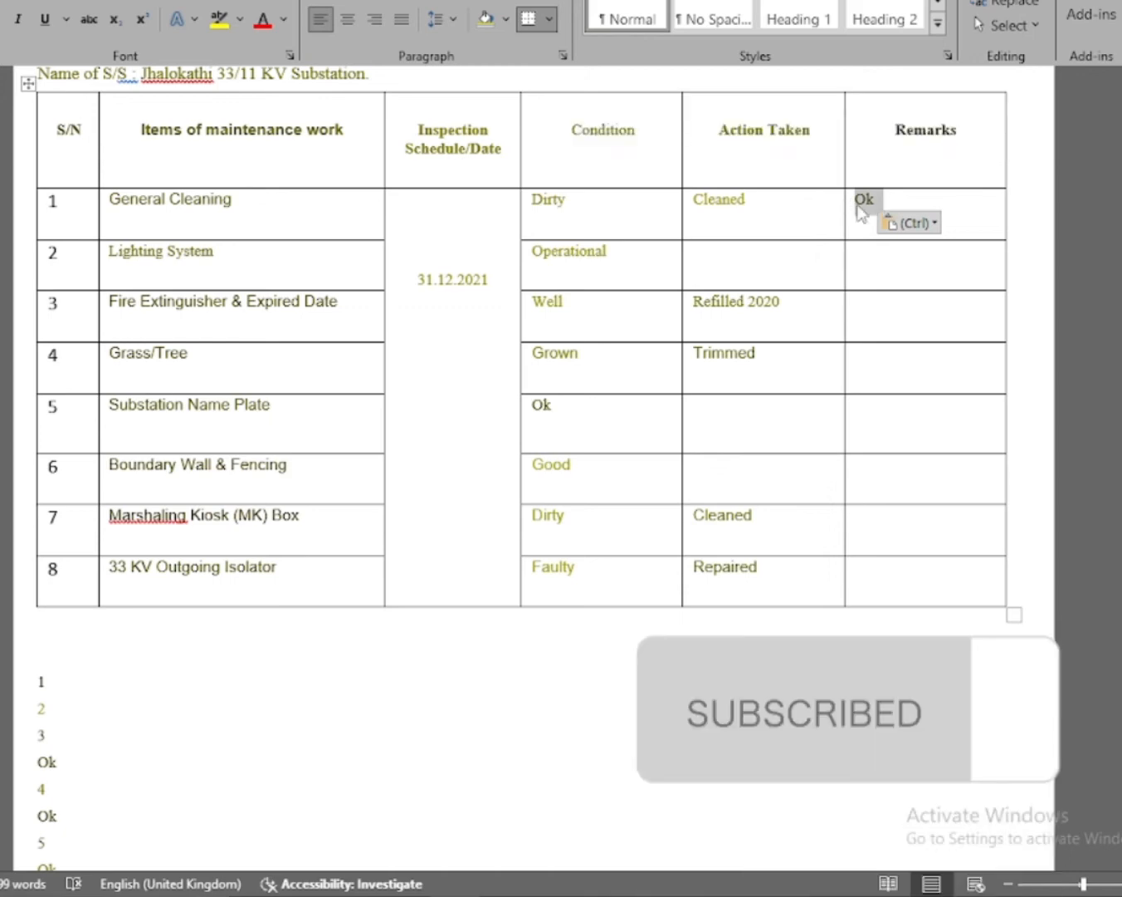
# Step: Copy the "Ok" from Remarks row 1 into Remarks rows 2 to 5, keeping the source formatting
pyautogui.rightClick(888, 206)
pyautogui.click(888, 286)
pyautogui.rightClick(869, 268)
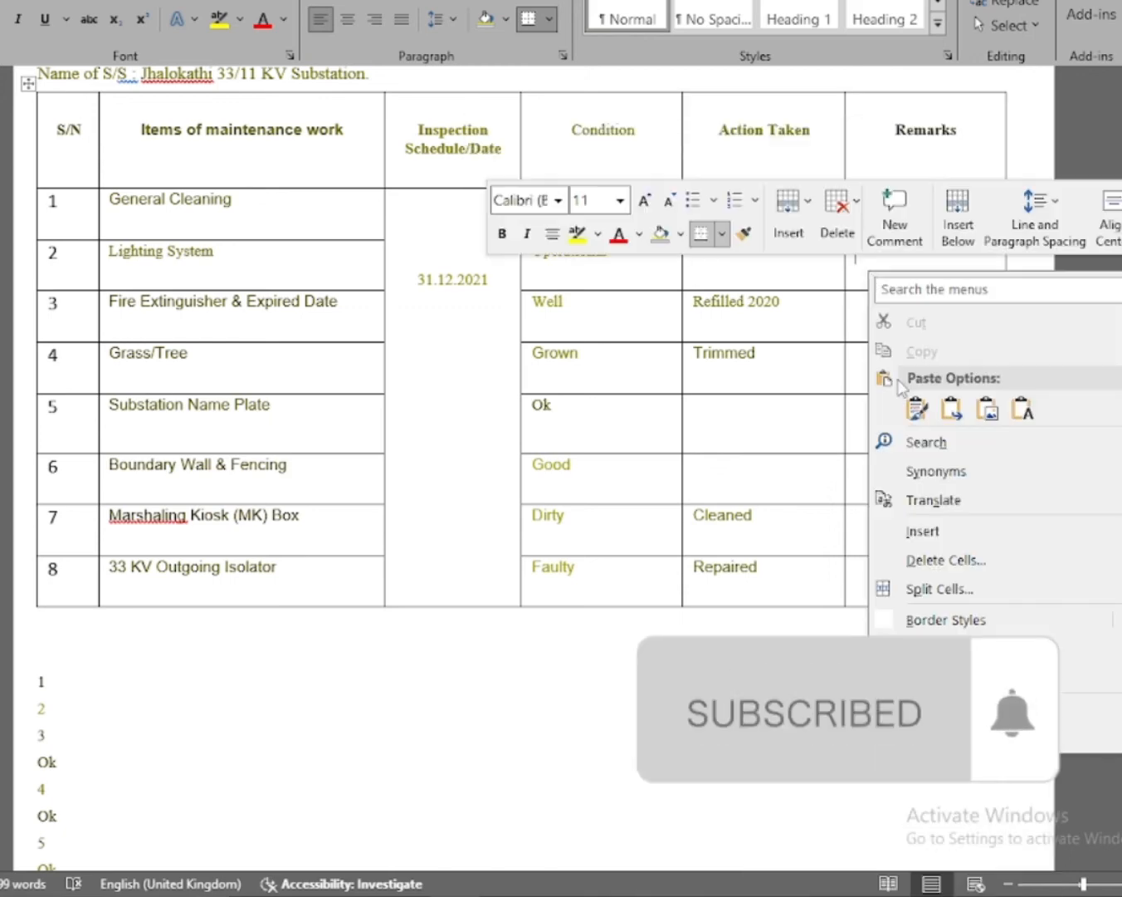
pyautogui.click(914, 405)
pyautogui.rightClick(881, 302)
pyautogui.click(913, 438)
pyautogui.rightClick(862, 362)
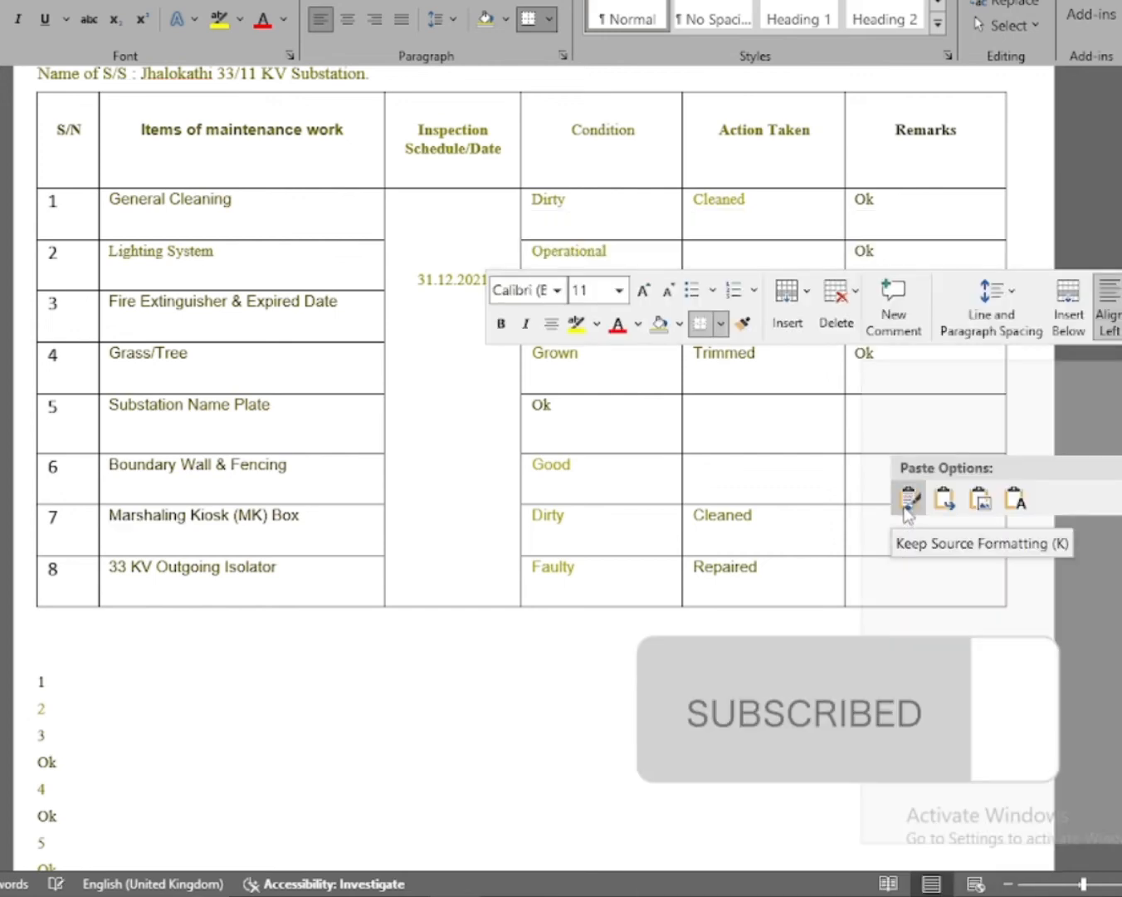
pyautogui.click(909, 498)
pyautogui.rightClick(863, 405)
pyautogui.click(908, 542)
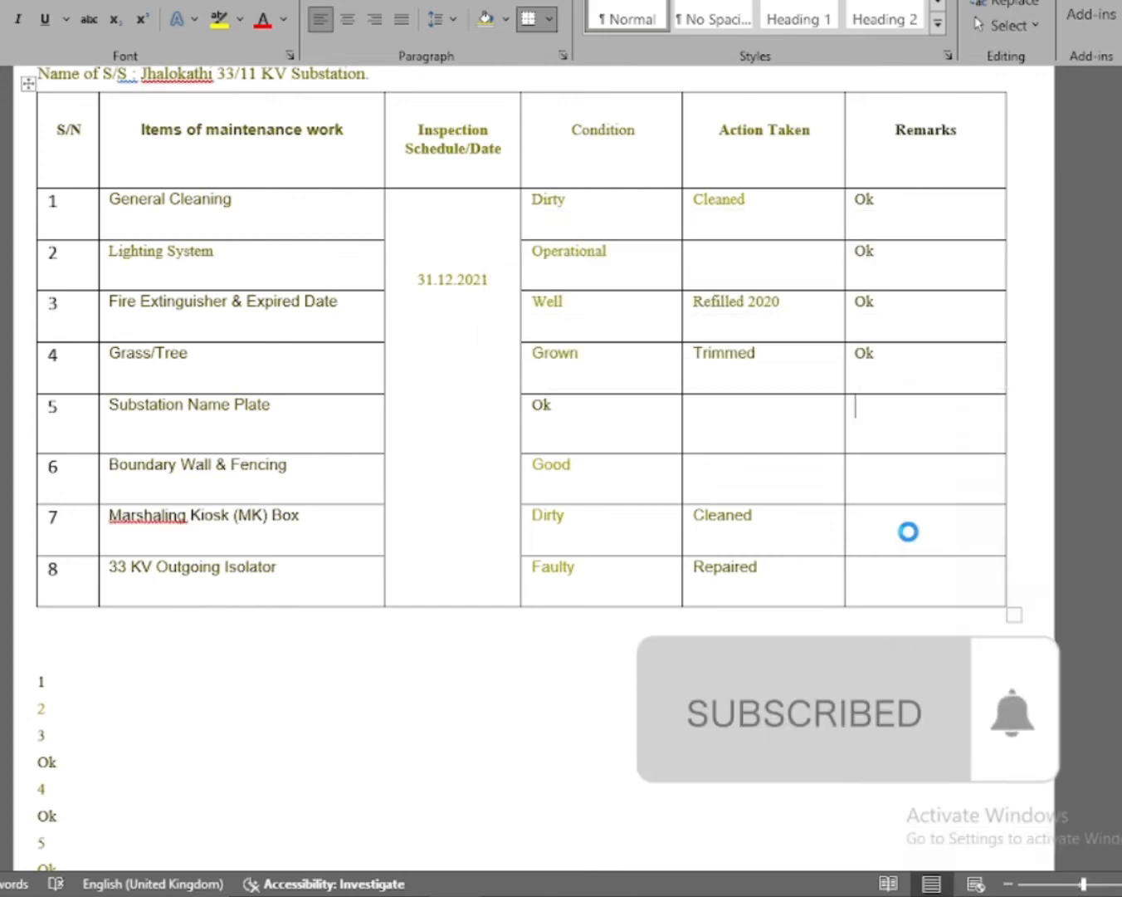
# Step: Paste the copied "Ok" into the Remarks cells of rows 6, 7 and 8
pyautogui.rightClick(864, 459)
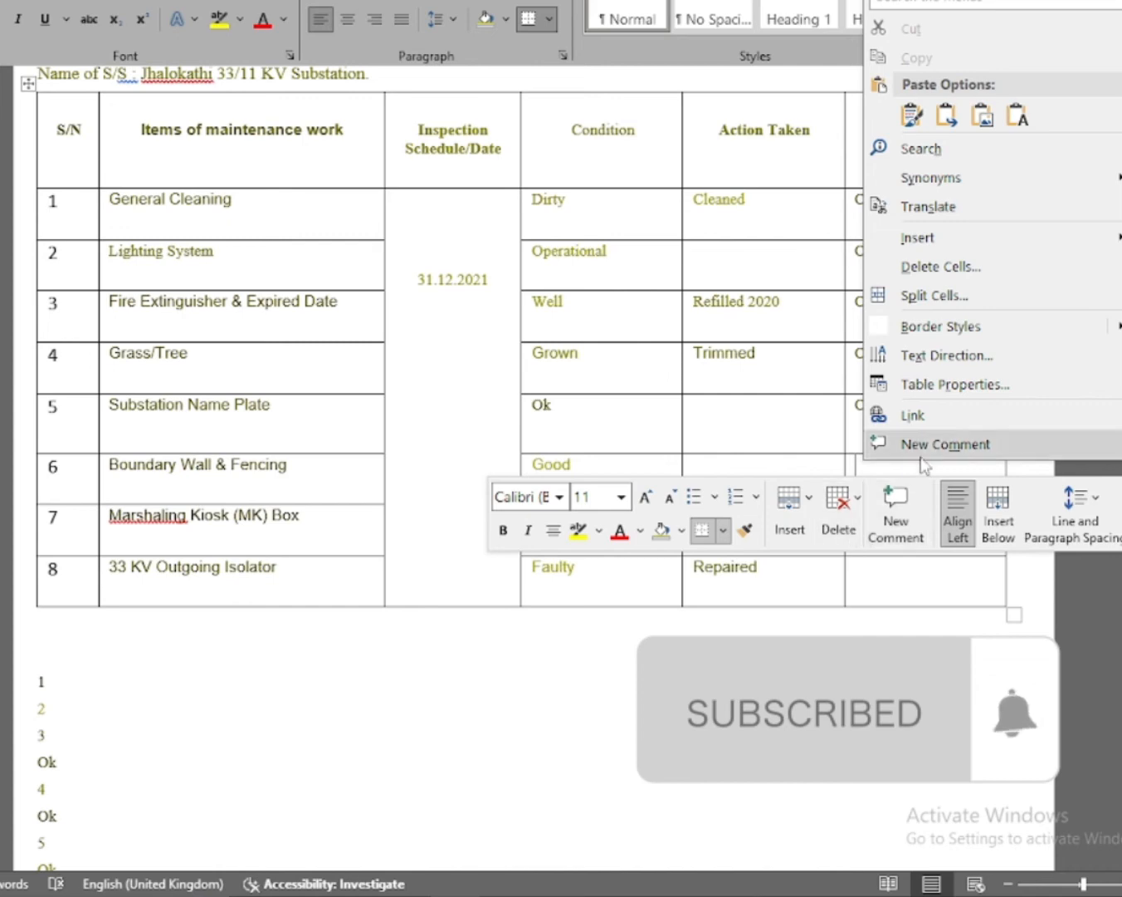
pyautogui.click(907, 117)
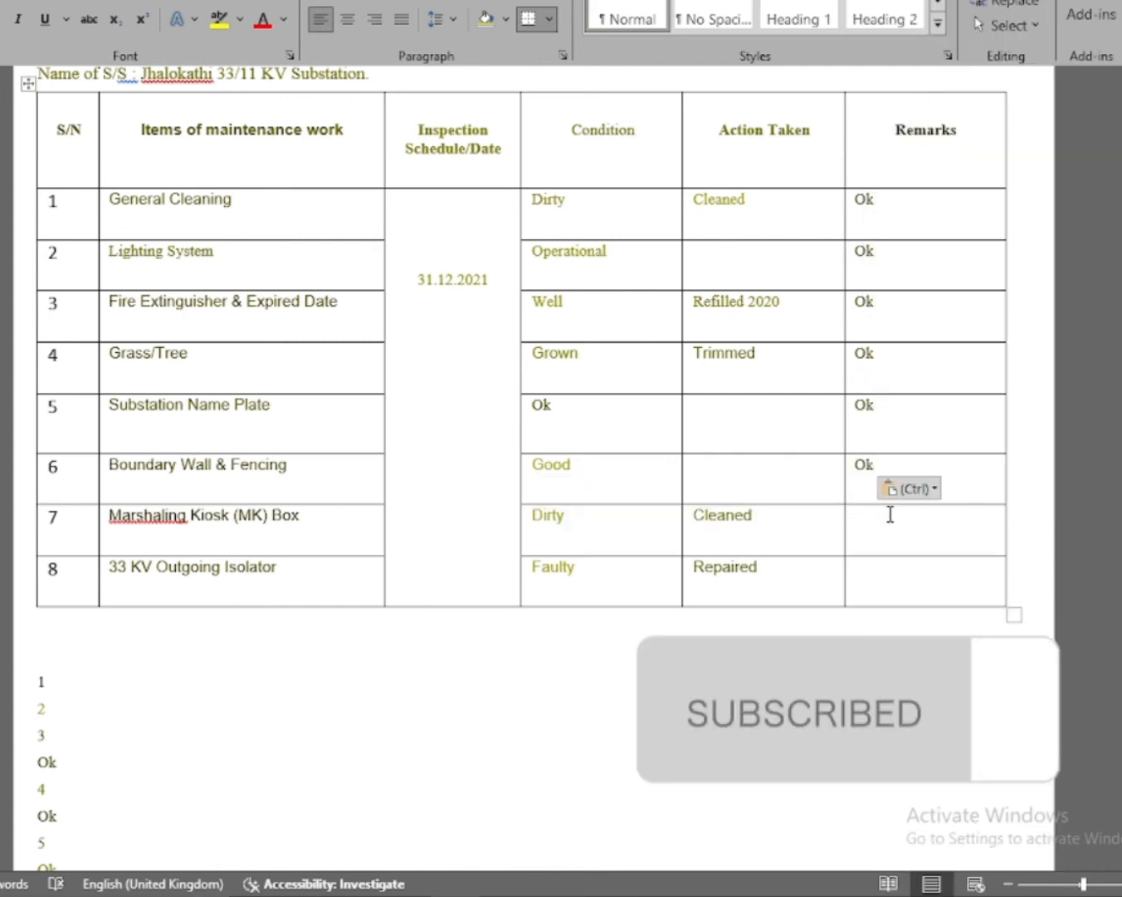
pyautogui.click(871, 517)
pyautogui.rightClick(871, 518)
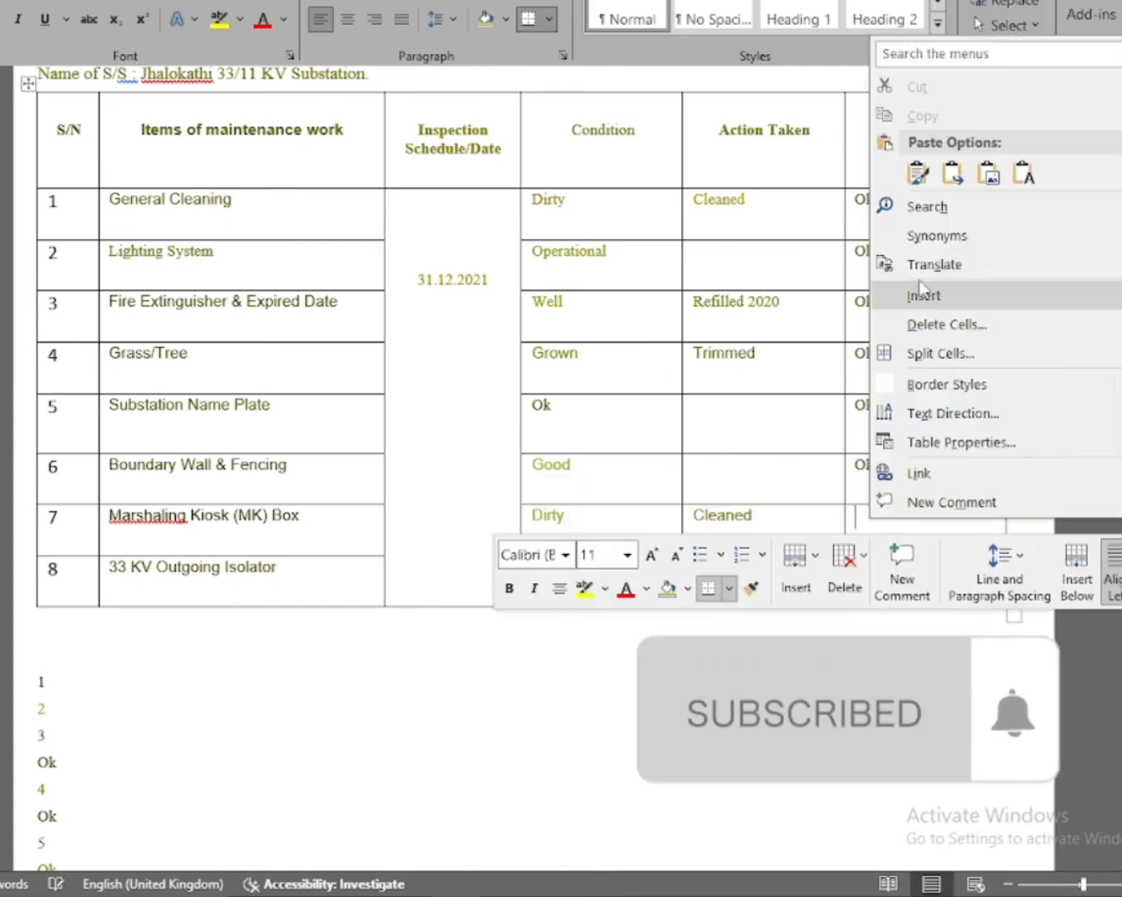
pyautogui.click(952, 172)
pyautogui.rightClick(854, 573)
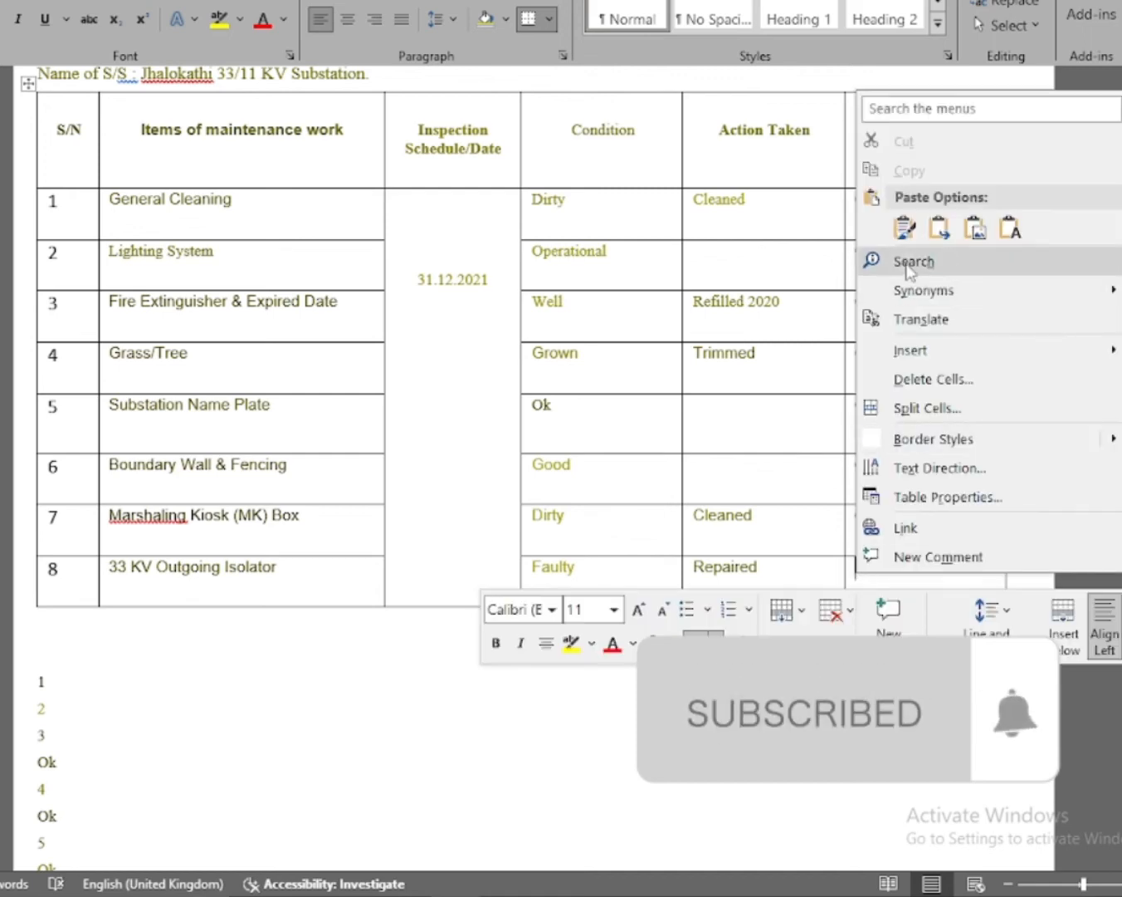
pyautogui.click(905, 229)
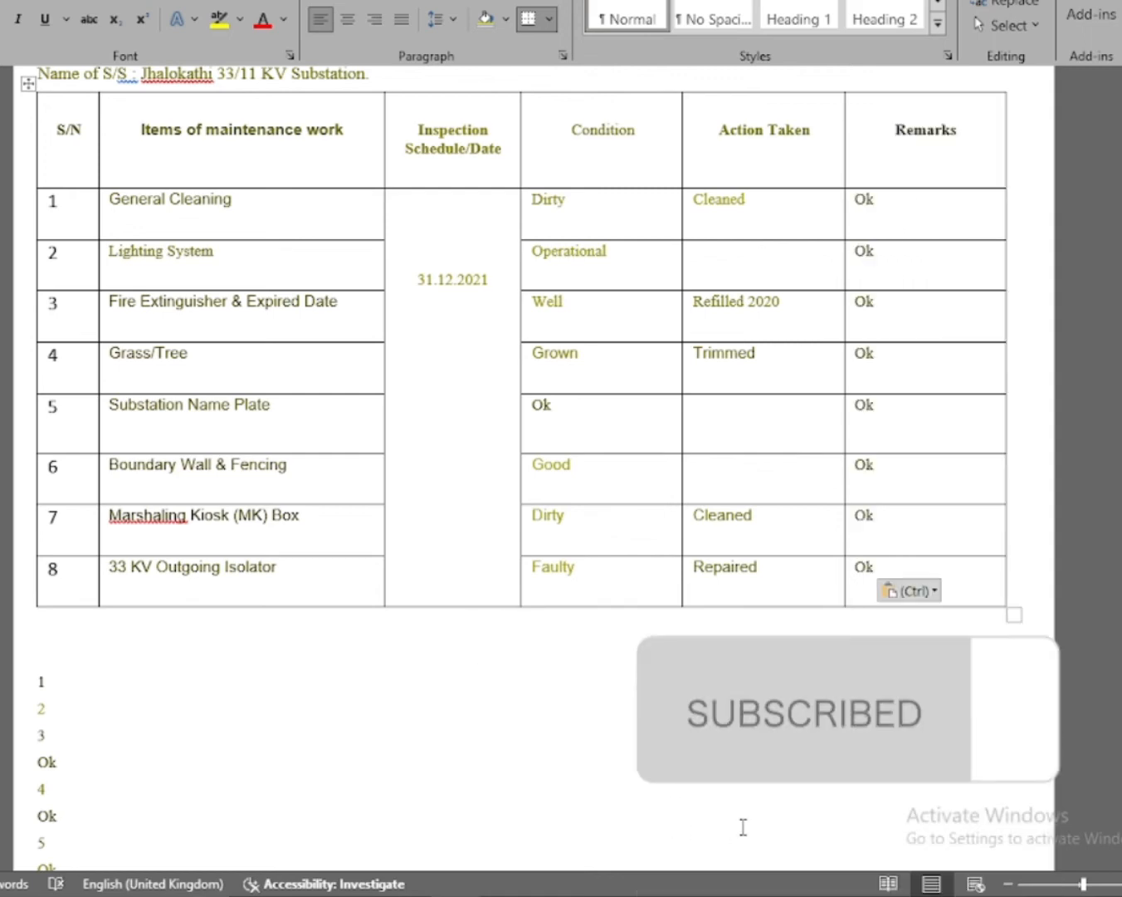
# Step: Delete all the leftover numbers, "Ok" lines and the camera caption below the table
pyautogui.moveTo(38, 681); pyautogui.dragTo(192, 883)
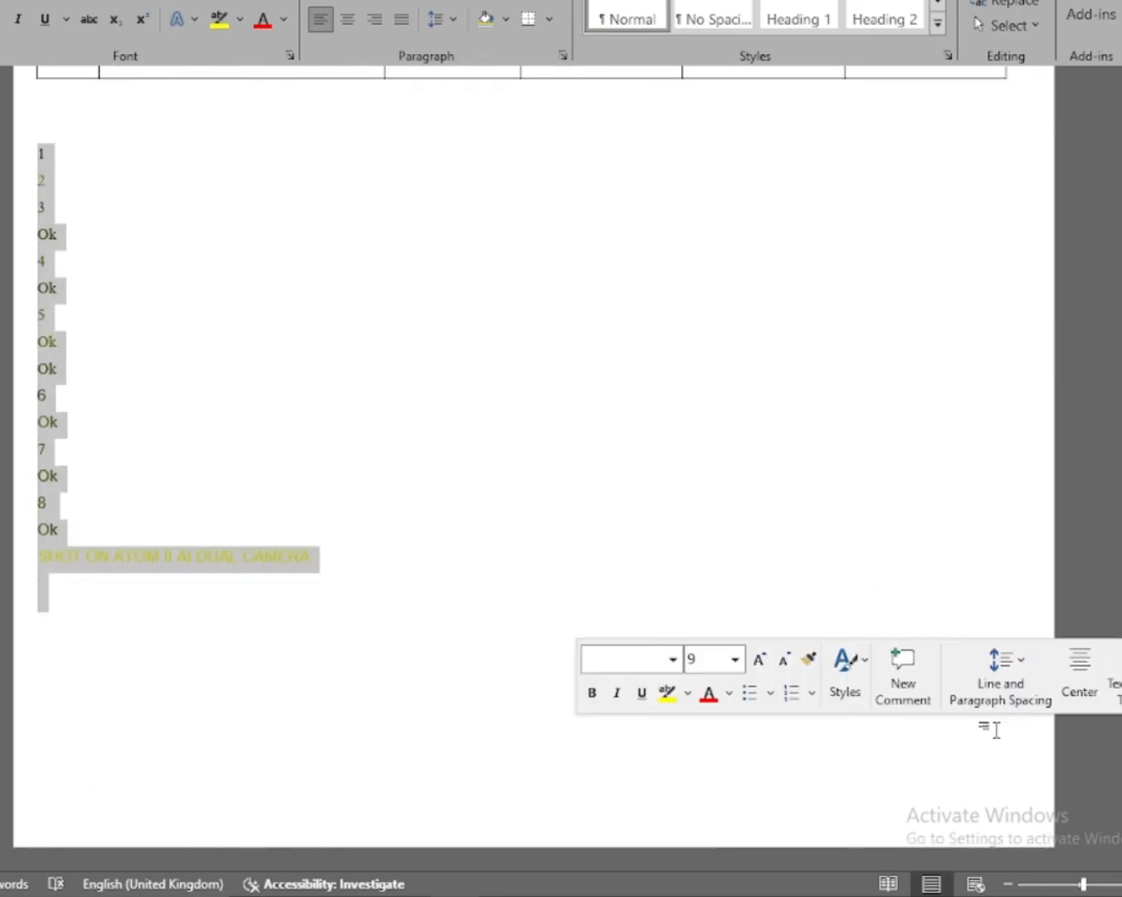
pyautogui.press('Delete')
pyautogui.scroll(10, 892, 675)
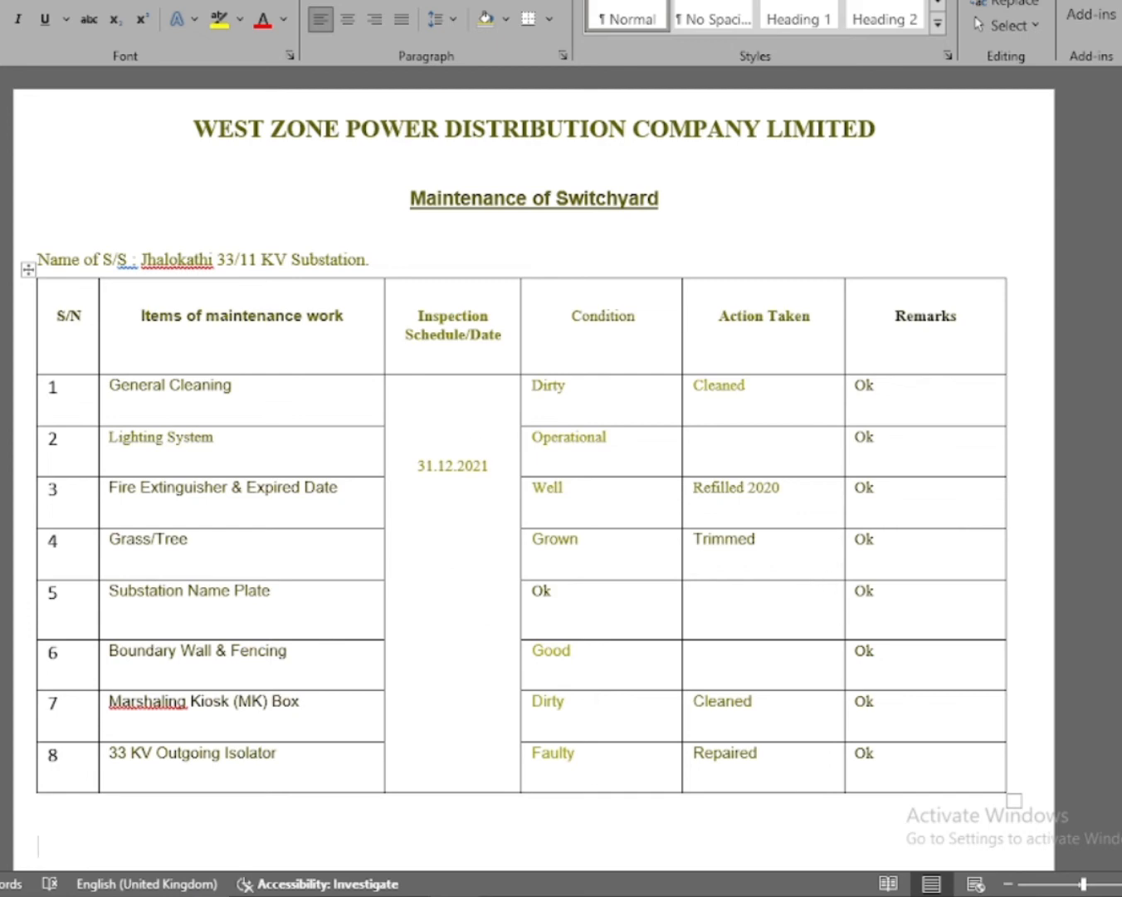
# Step: Review the rebuilt document from its headings down to the last table row
pyautogui.click(54, 413)
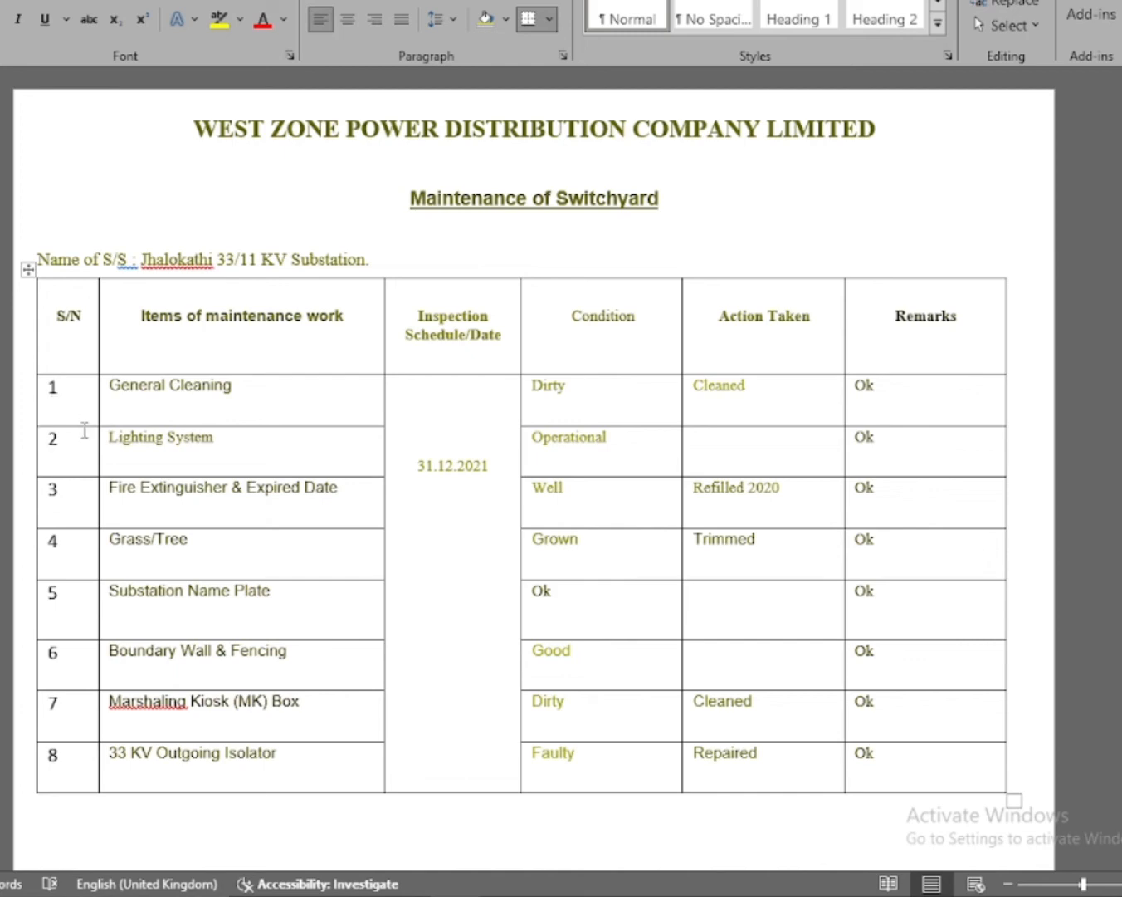
pyautogui.moveTo(77, 426); pyautogui.dragTo(78, 403)
pyautogui.scroll(-5, 534, 641)
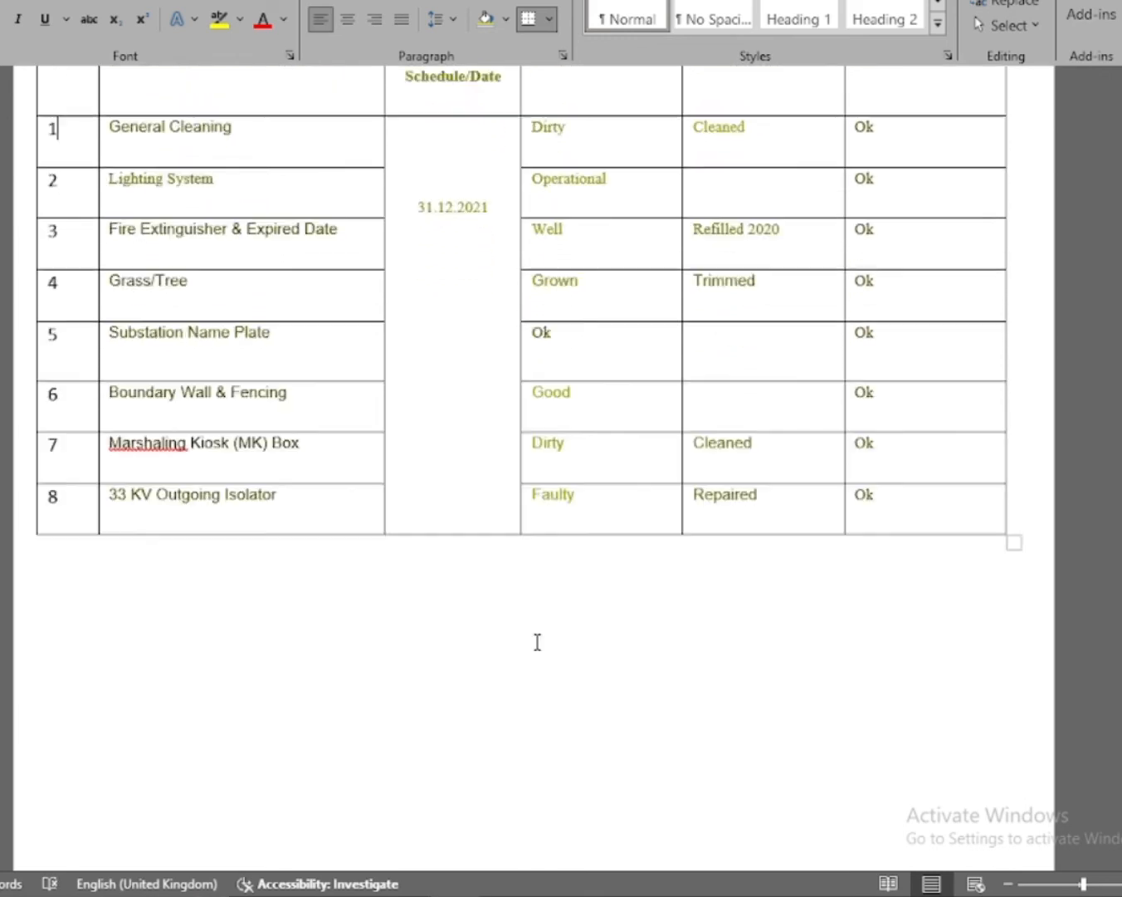
pyautogui.scroll(5, 535, 640)
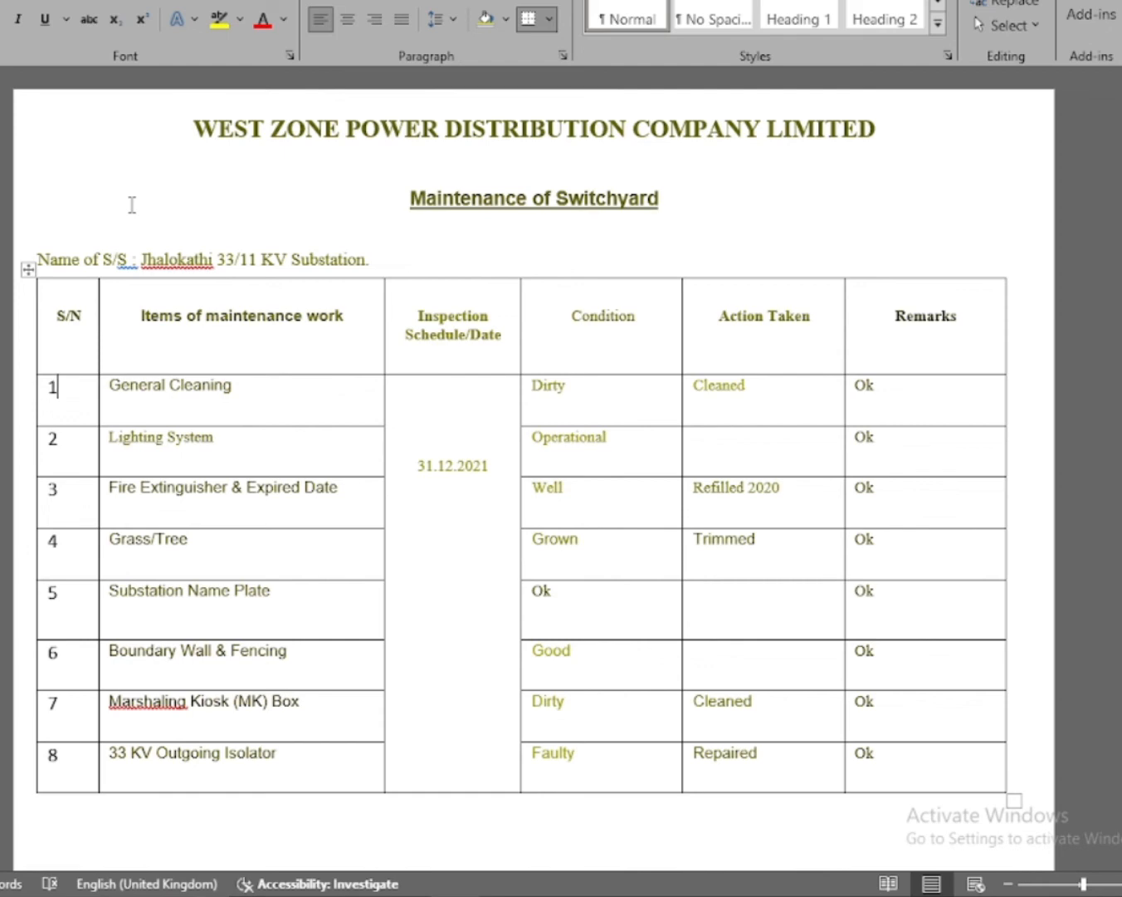
pyautogui.scroll(-6, 576, 514)
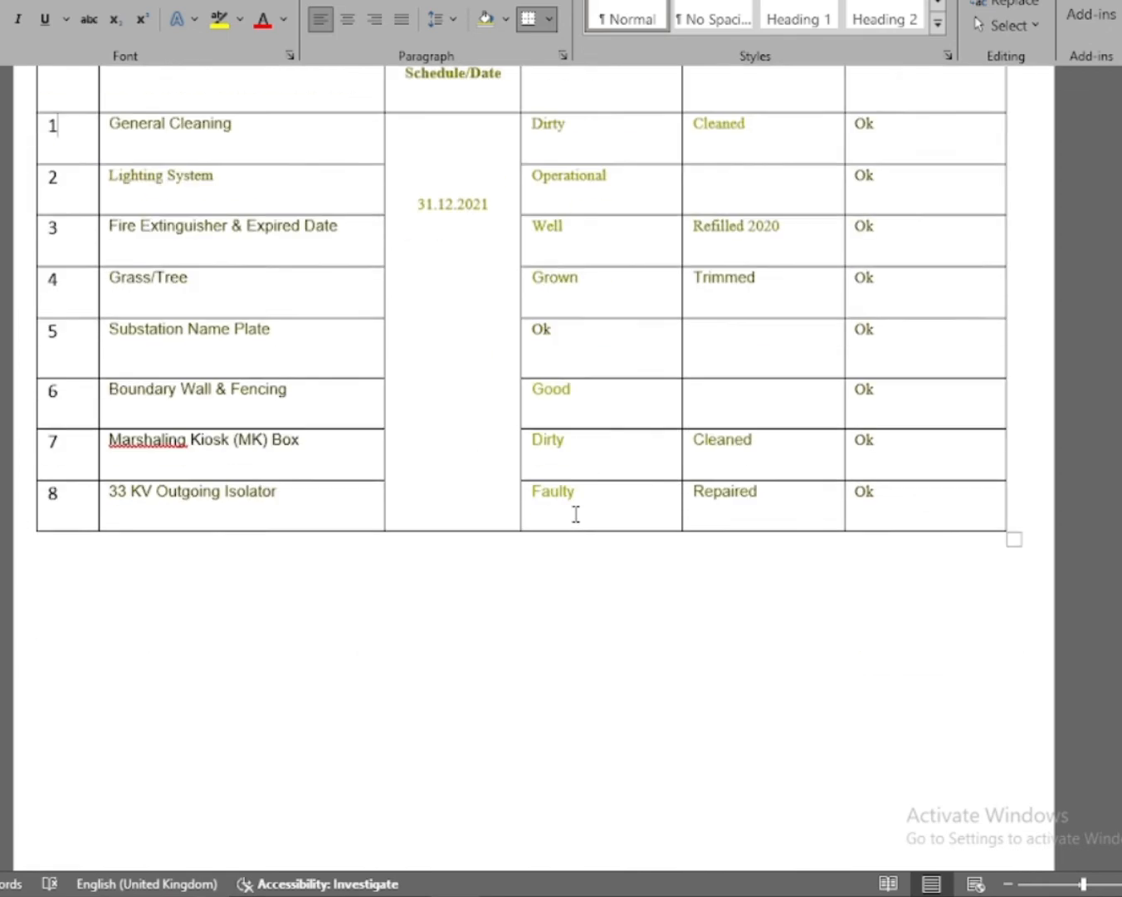
pyautogui.scroll(6, 576, 514)
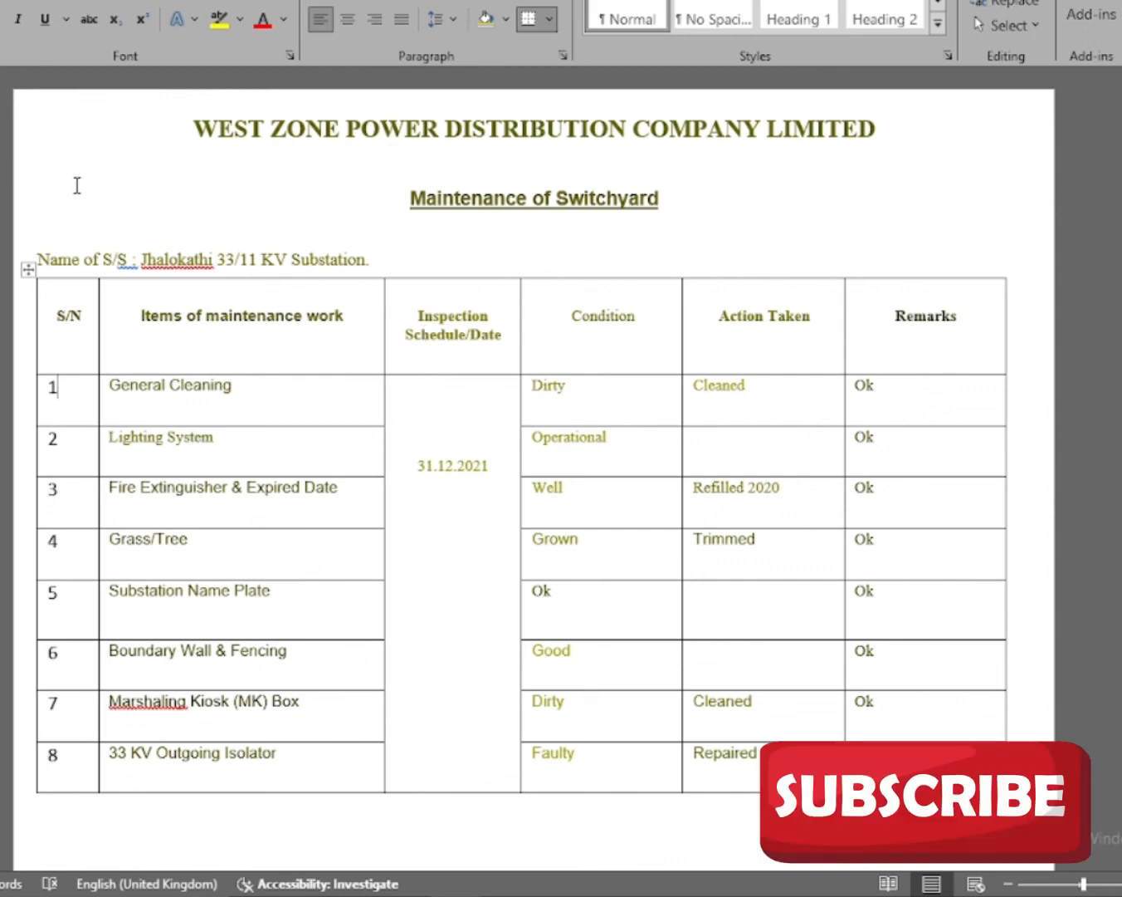
pyautogui.moveTo(407, 198); pyautogui.dragTo(682, 671)
pyautogui.click(514, 397)
pyautogui.click(437, 270)
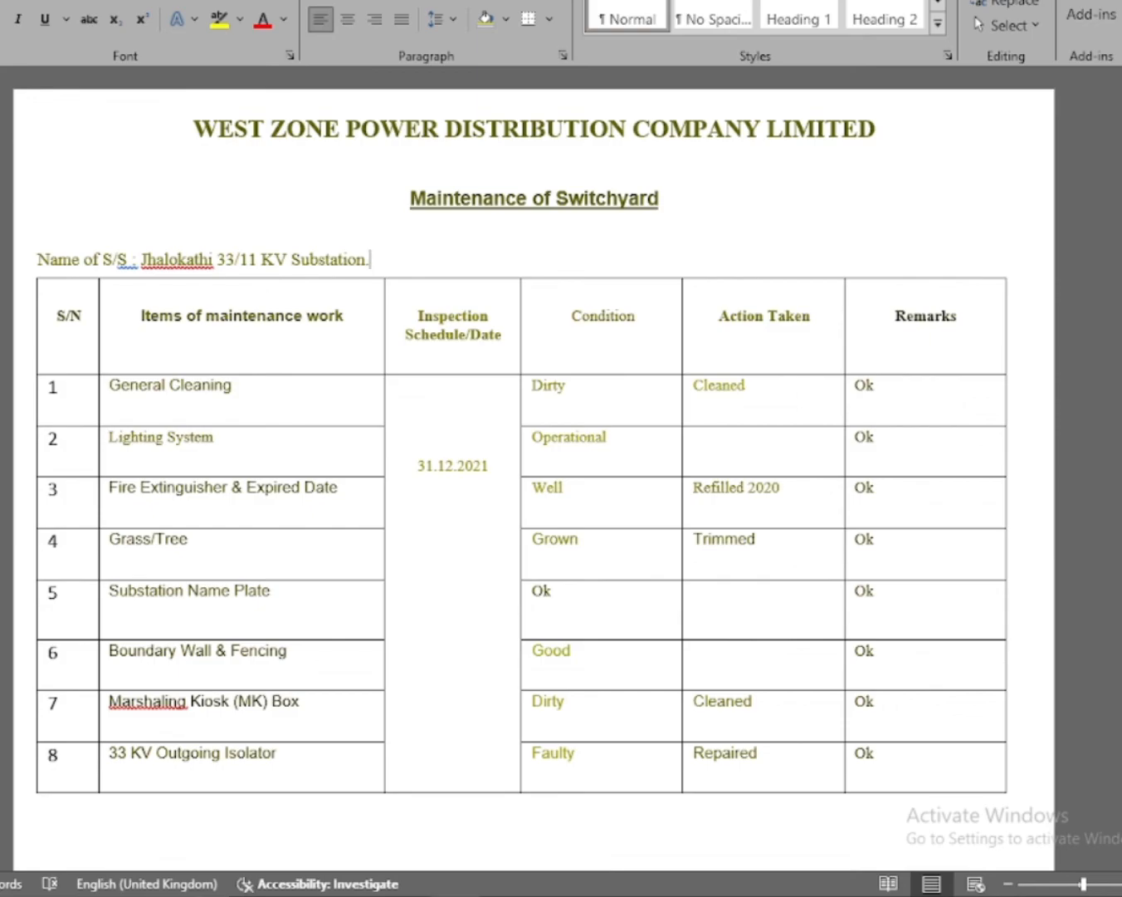
# Step: Save the document as a PDF named "pdf west zone" in F: » All folder » recovery it 376 and check the published file
pyautogui.hotkey('alt', 'f')
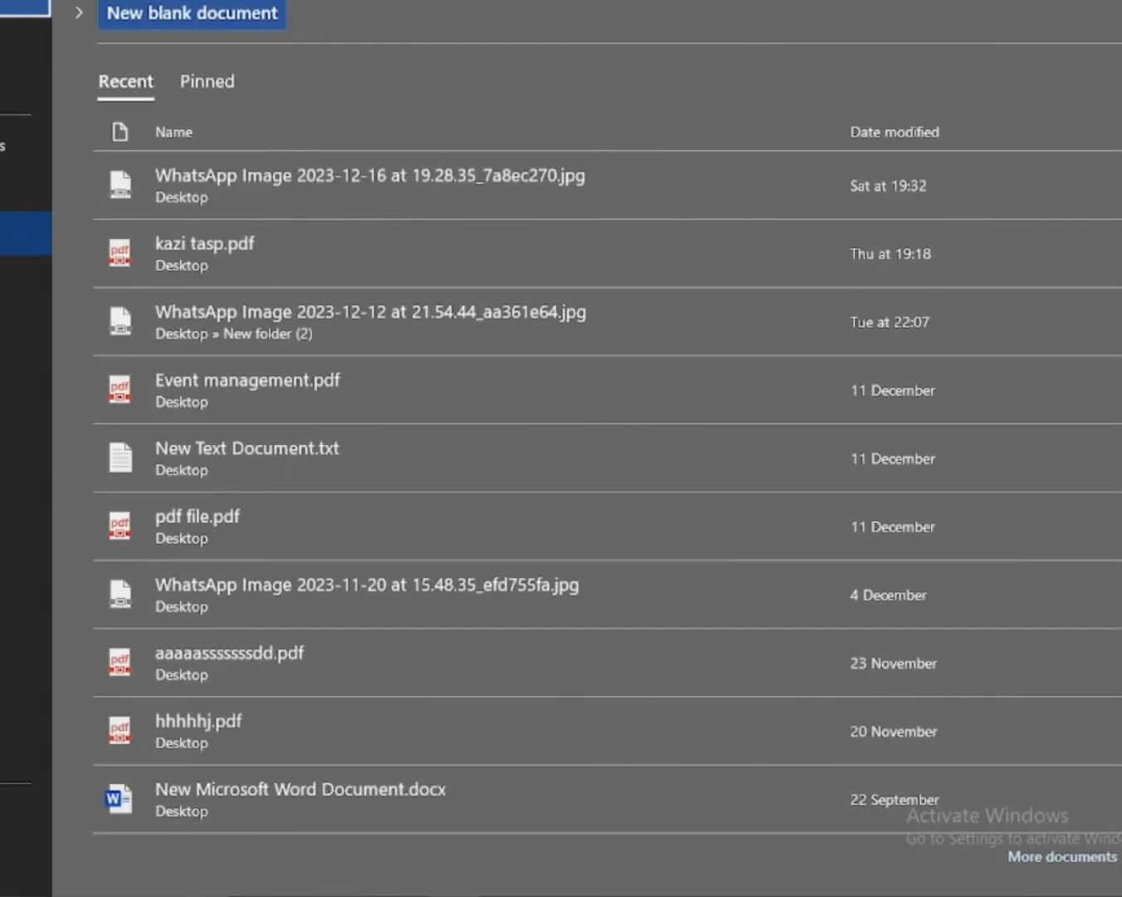
pyautogui.press('Return')
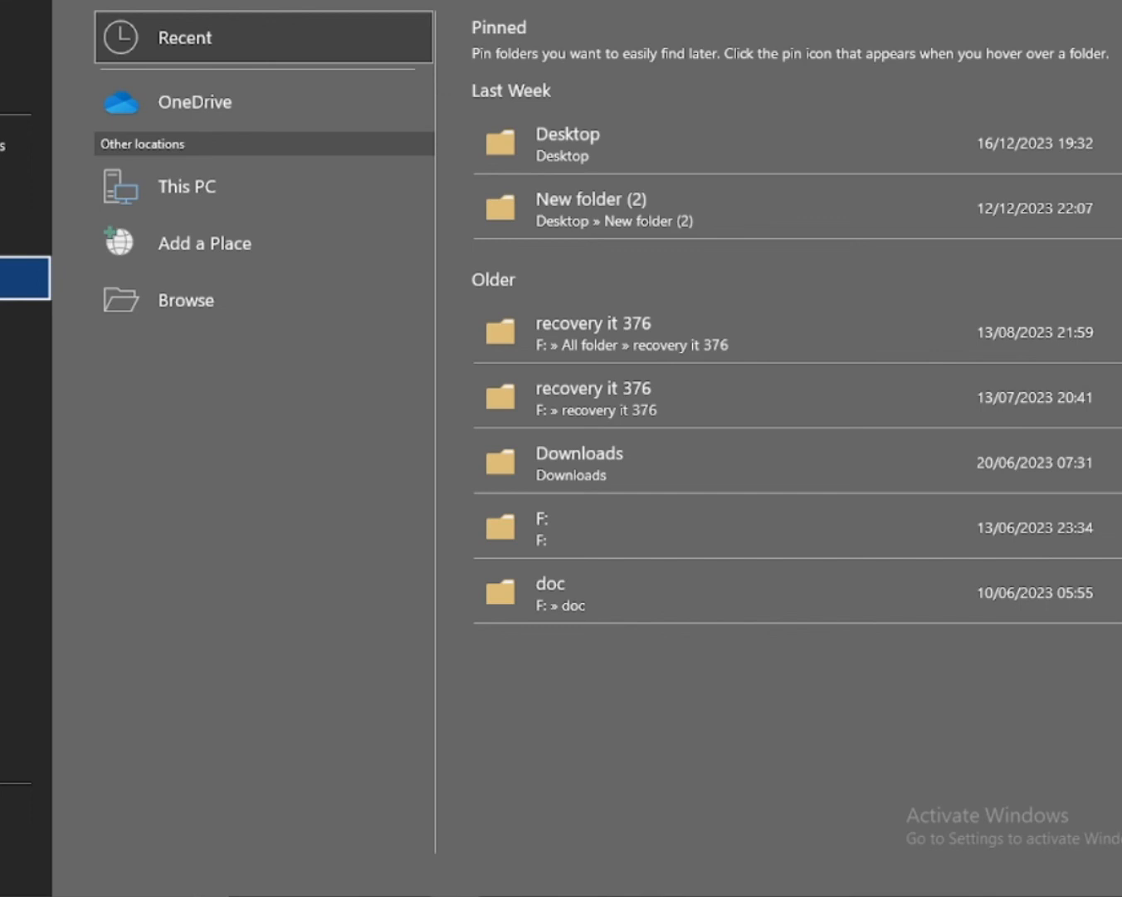
pyautogui.click(507, 336)
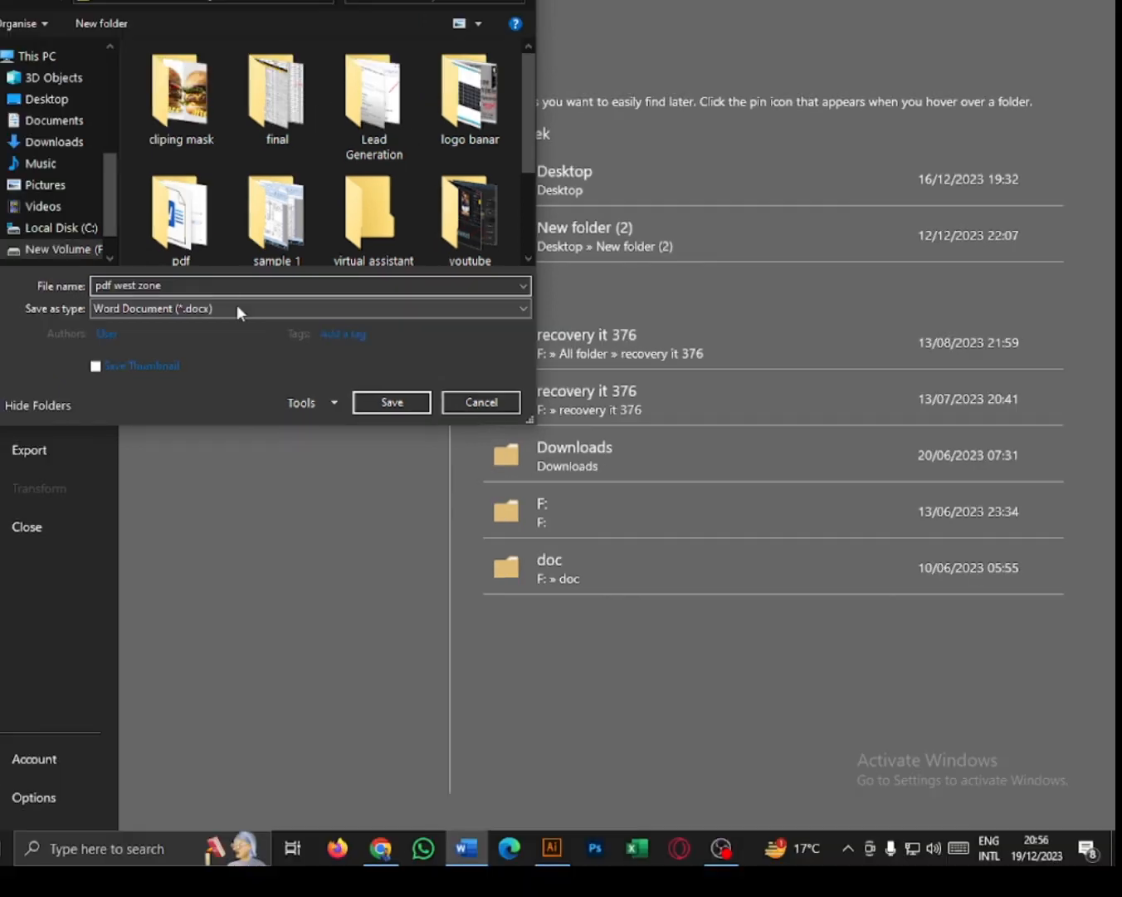
pyautogui.click(192, 292)
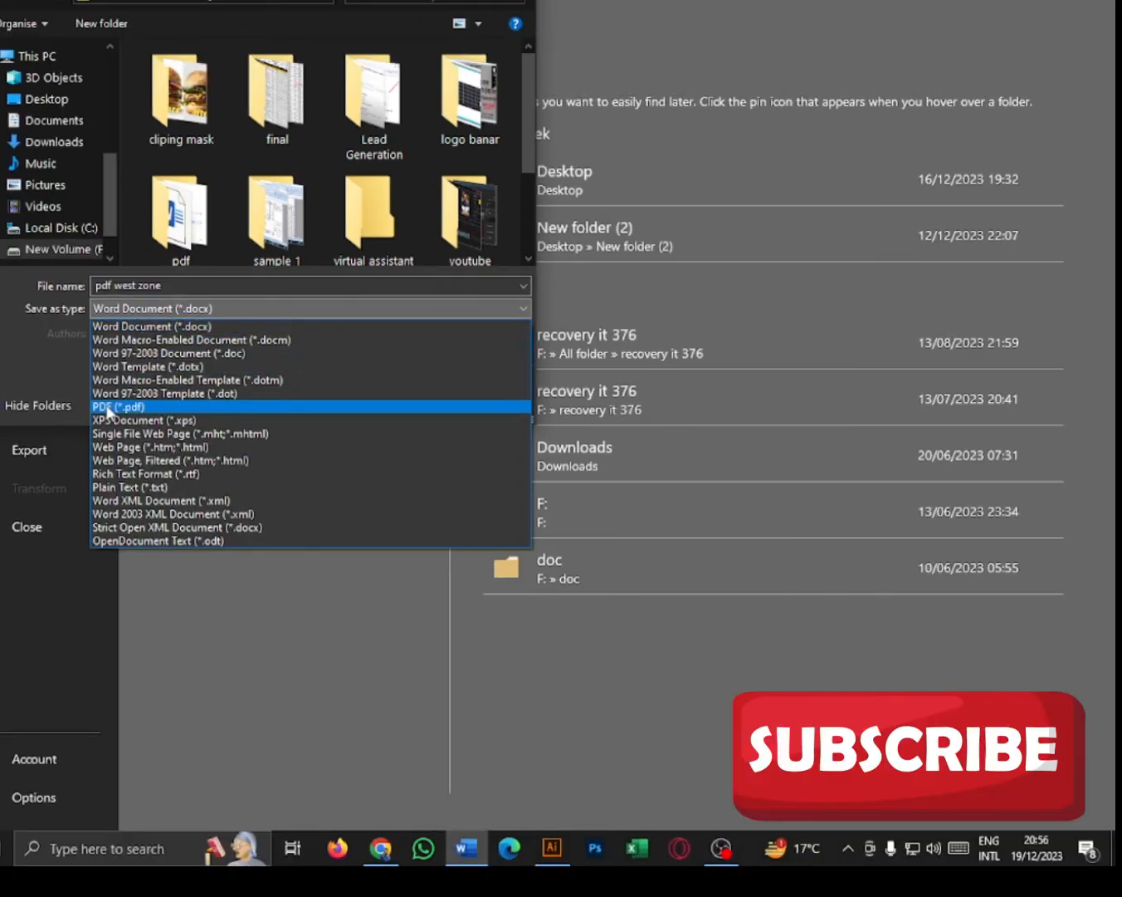
pyautogui.click(106, 407)
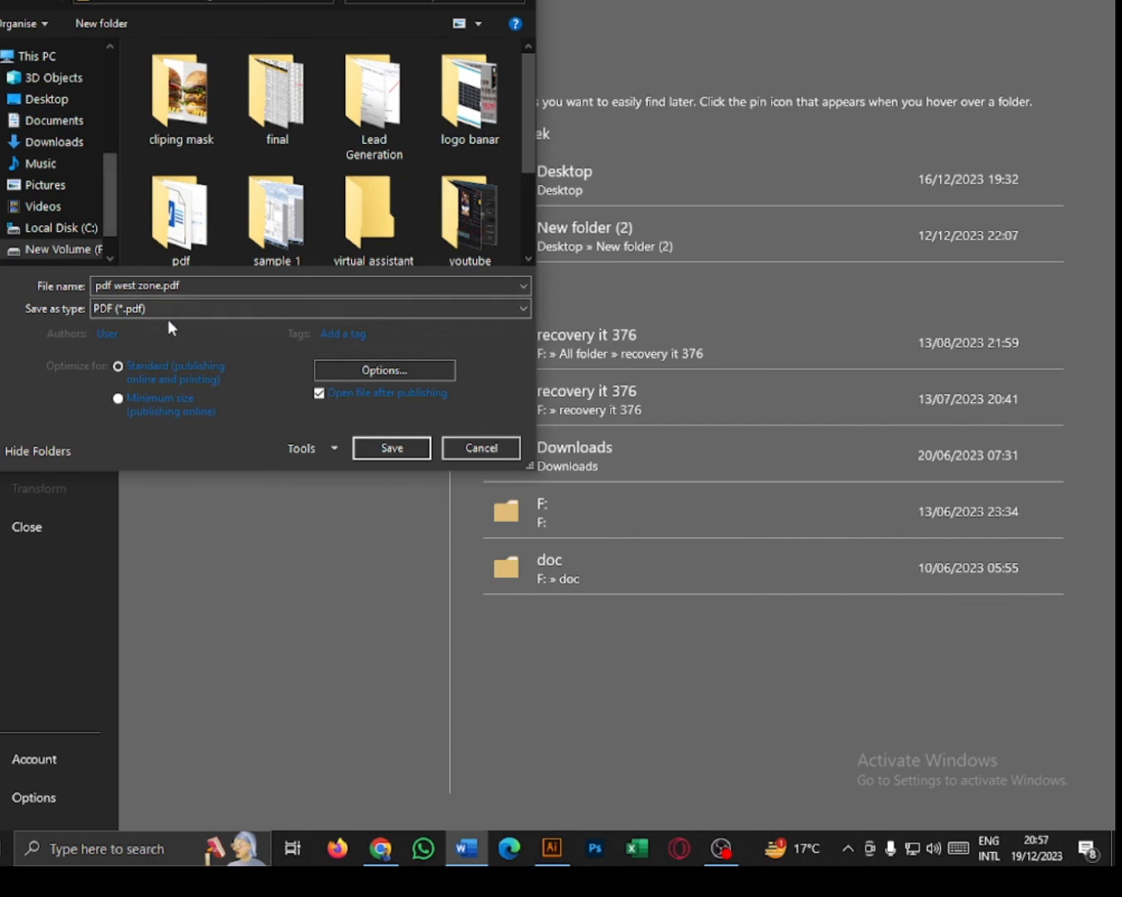
pyautogui.click(394, 448)
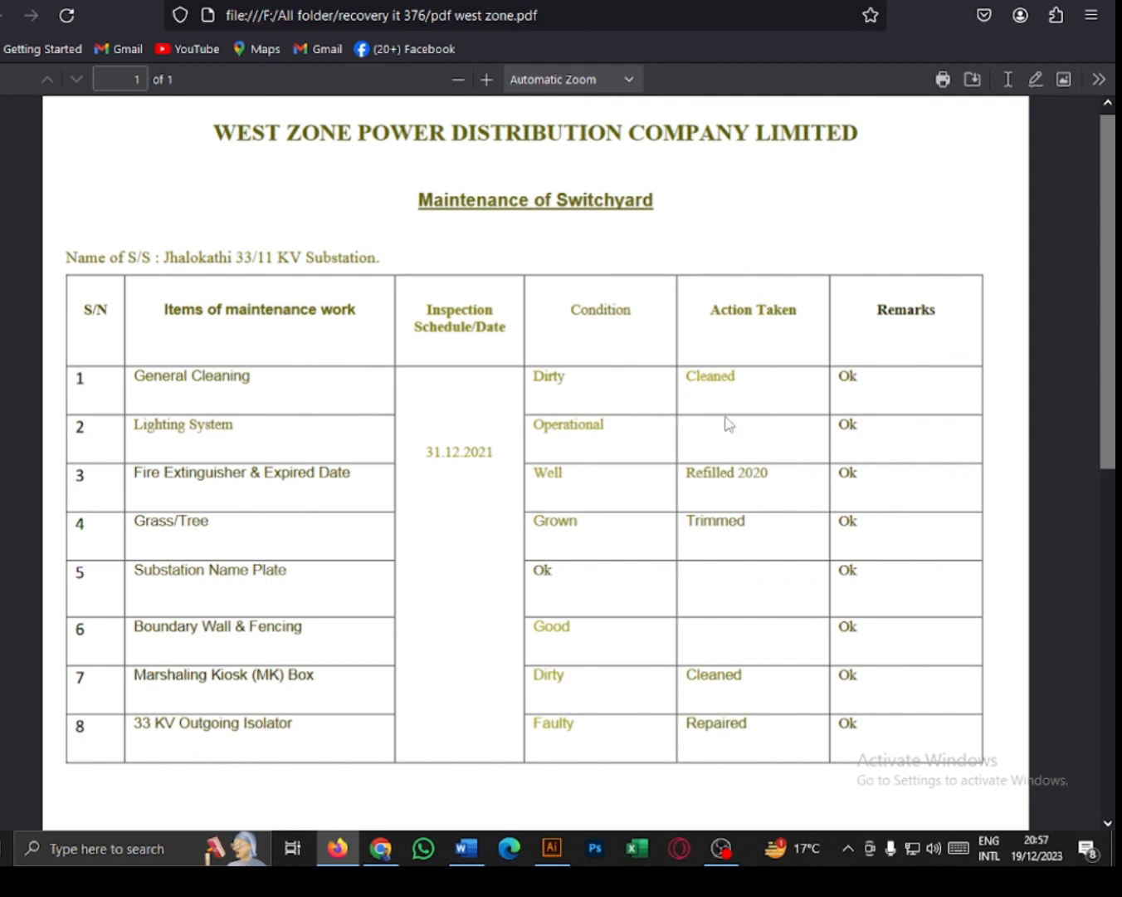
pyautogui.scroll(-6, 600, 606)
pyautogui.scroll(6, 603, 606)
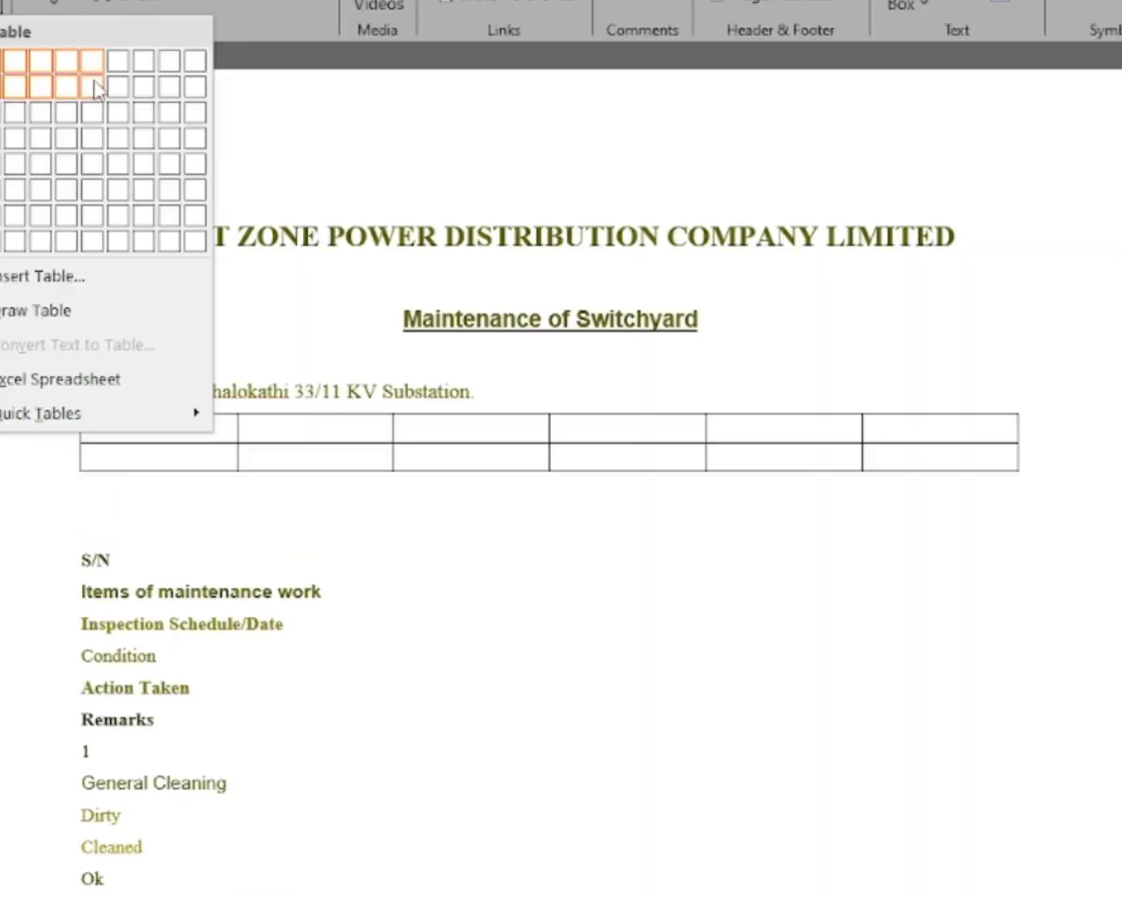
pyautogui.click(91, 240)
pyautogui.press('Tab')
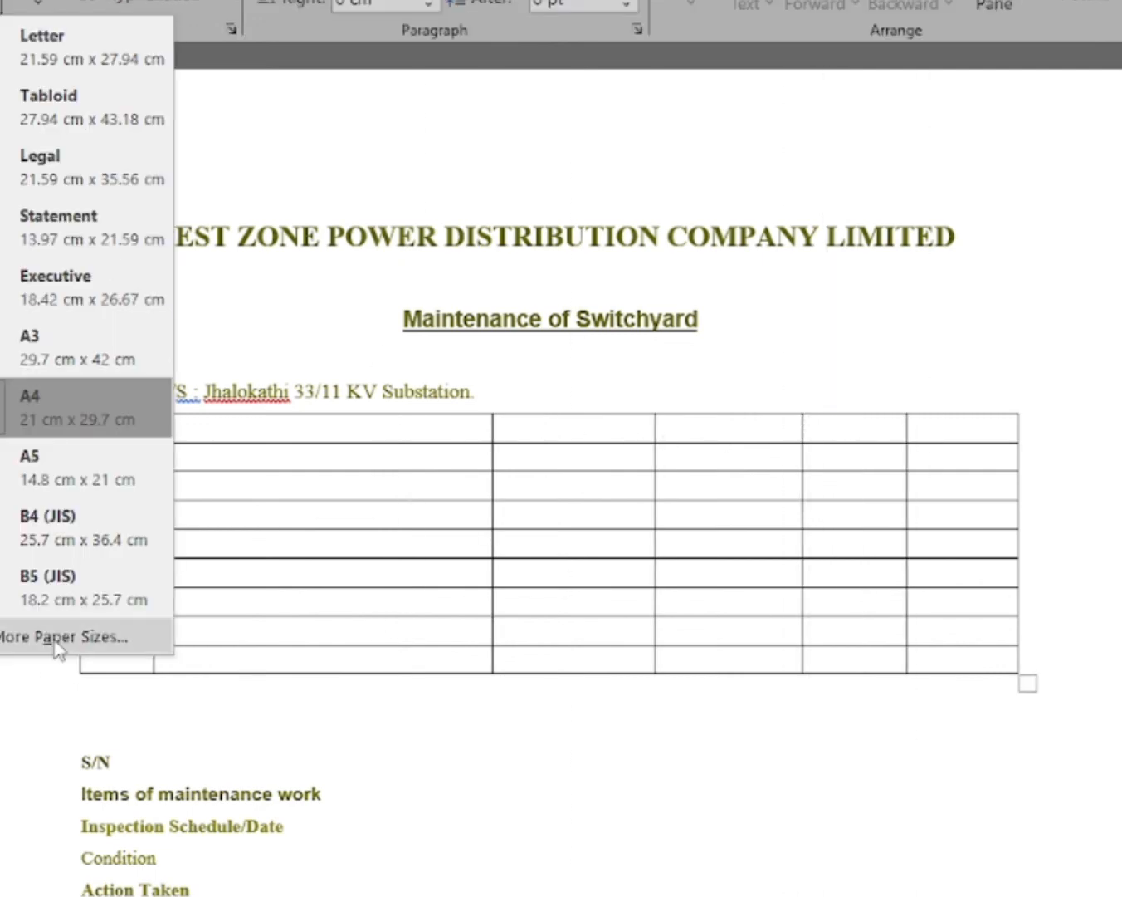
pyautogui.click(55, 635)
pyautogui.click(361, 220)
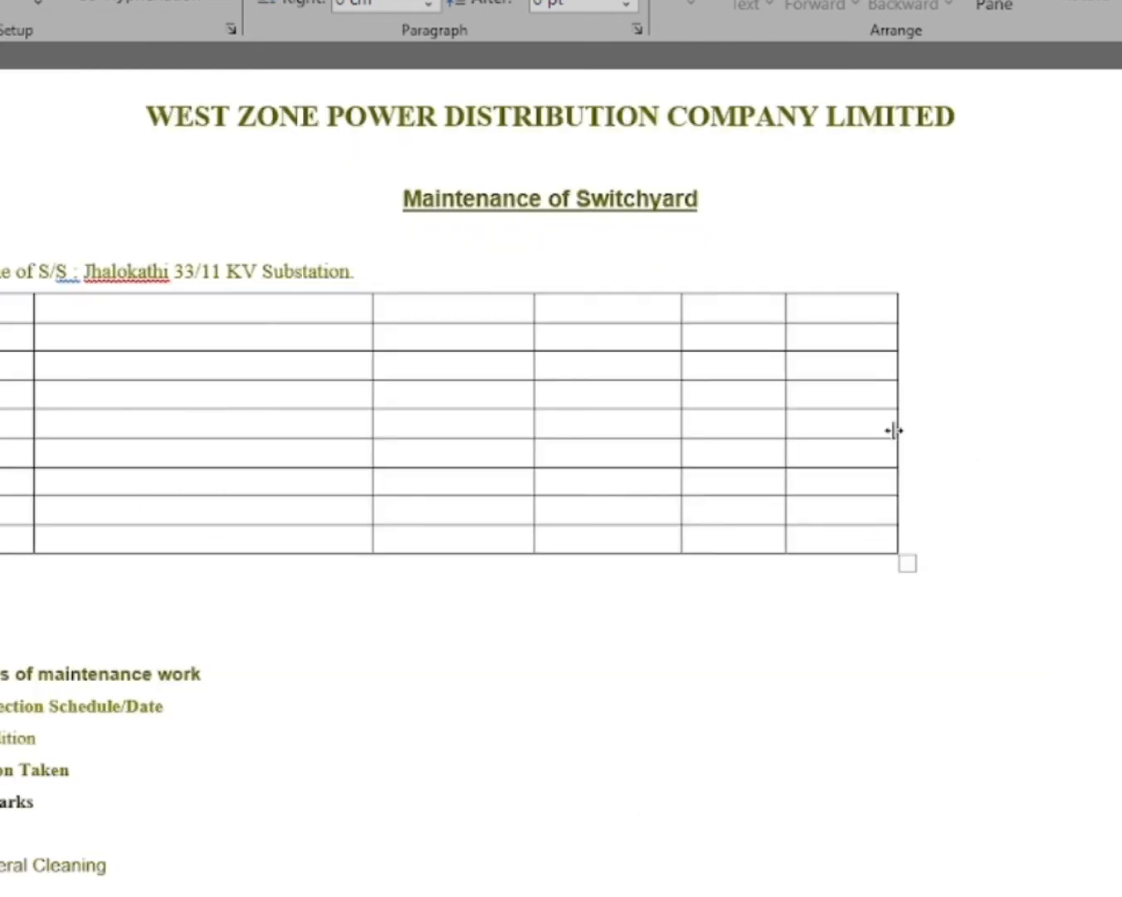
pyautogui.hotkey('ctrl', 'v')
pyautogui.moveTo(2, 675); pyautogui.dragTo(246, 725)
pyautogui.write('Inspection Schedule/Date')
pyautogui.doubleClick(15, 711)
pyautogui.write('Remarks')
pyautogui.hotkey('ctrl', 'e')
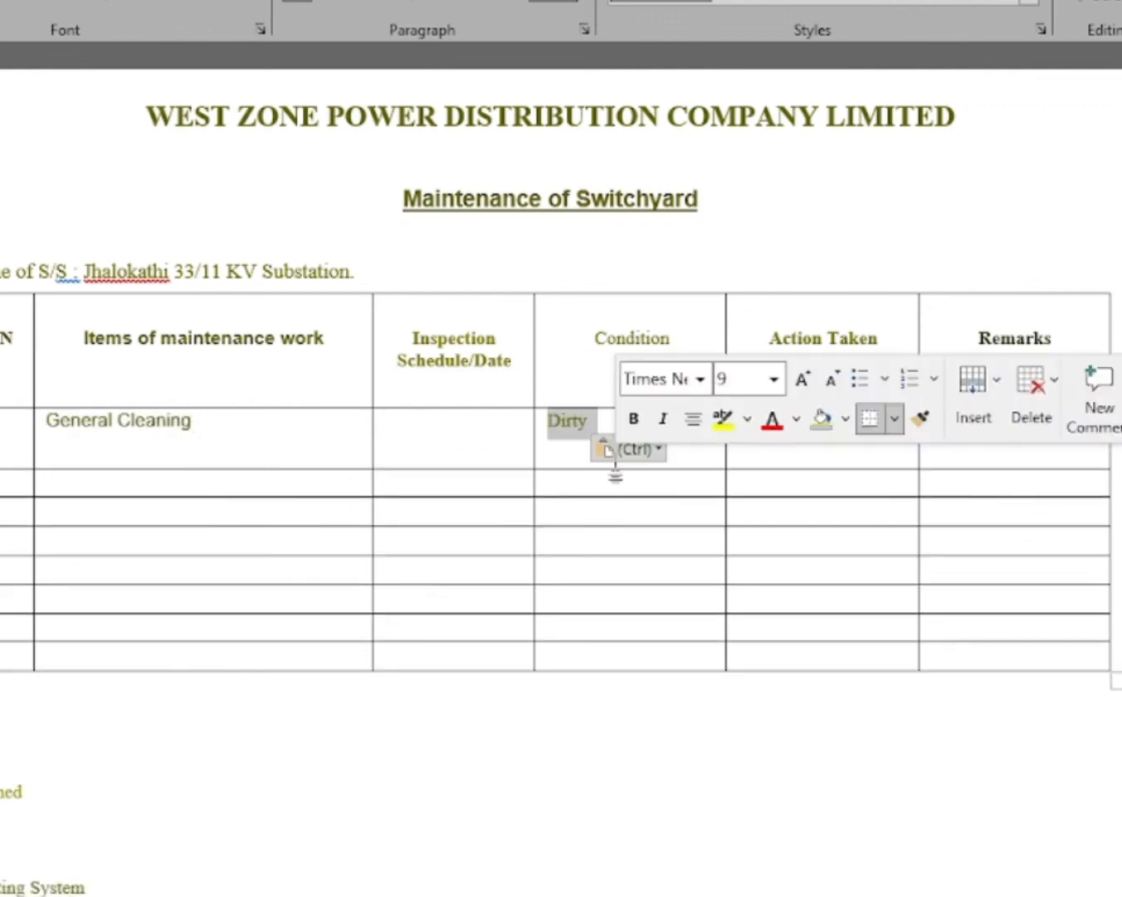
# Step: Move "Cleaned" into the first row's Action Taken cell, and "Lighting System" and "Fire Extinguisher & Expired Date" into the next maintenance item cells
pyautogui.scroll(-3, 613, 462)
pyautogui.moveTo(25, 771); pyautogui.dragTo(852, 292)
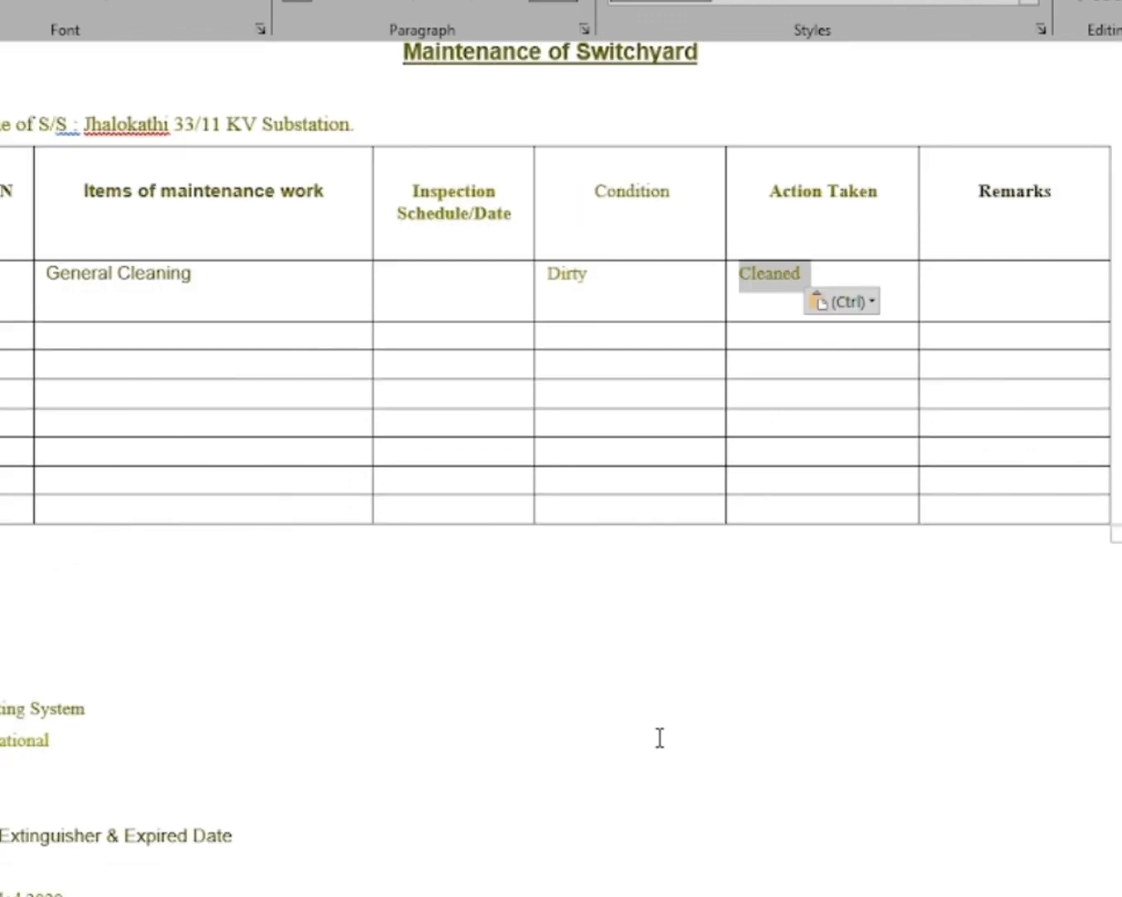
pyautogui.click(0, 0)
pyautogui.click(0, 4)
pyautogui.click(39, 311)
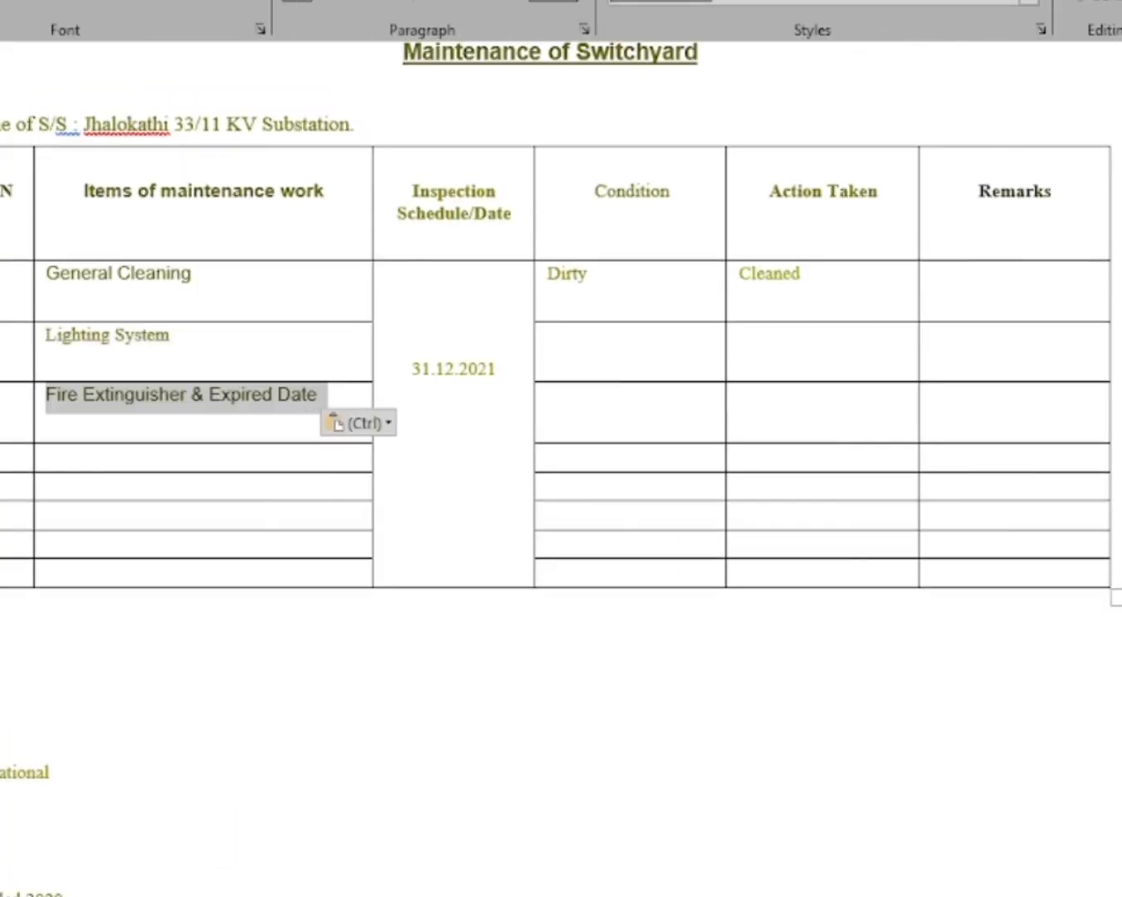
pyautogui.scroll(-5, 43, 784)
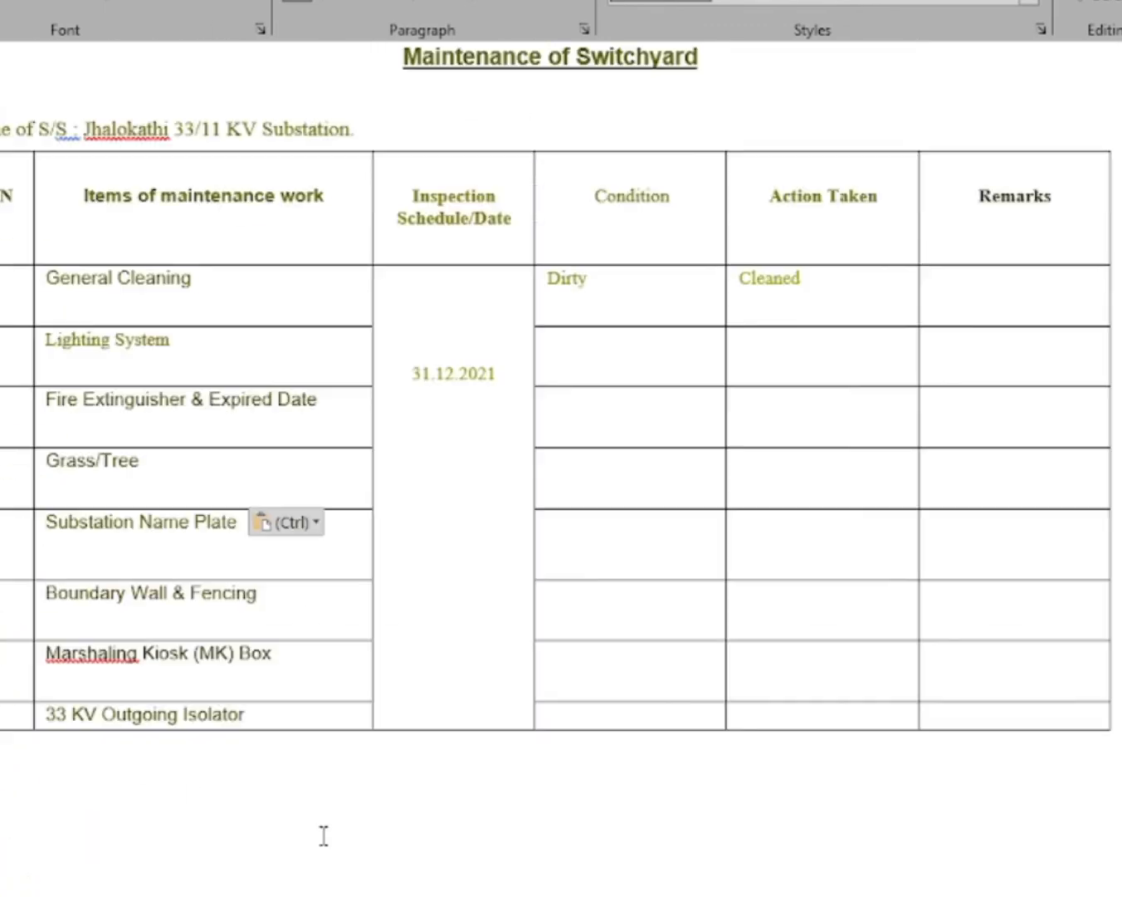
pyautogui.scroll(-3, 324, 835)
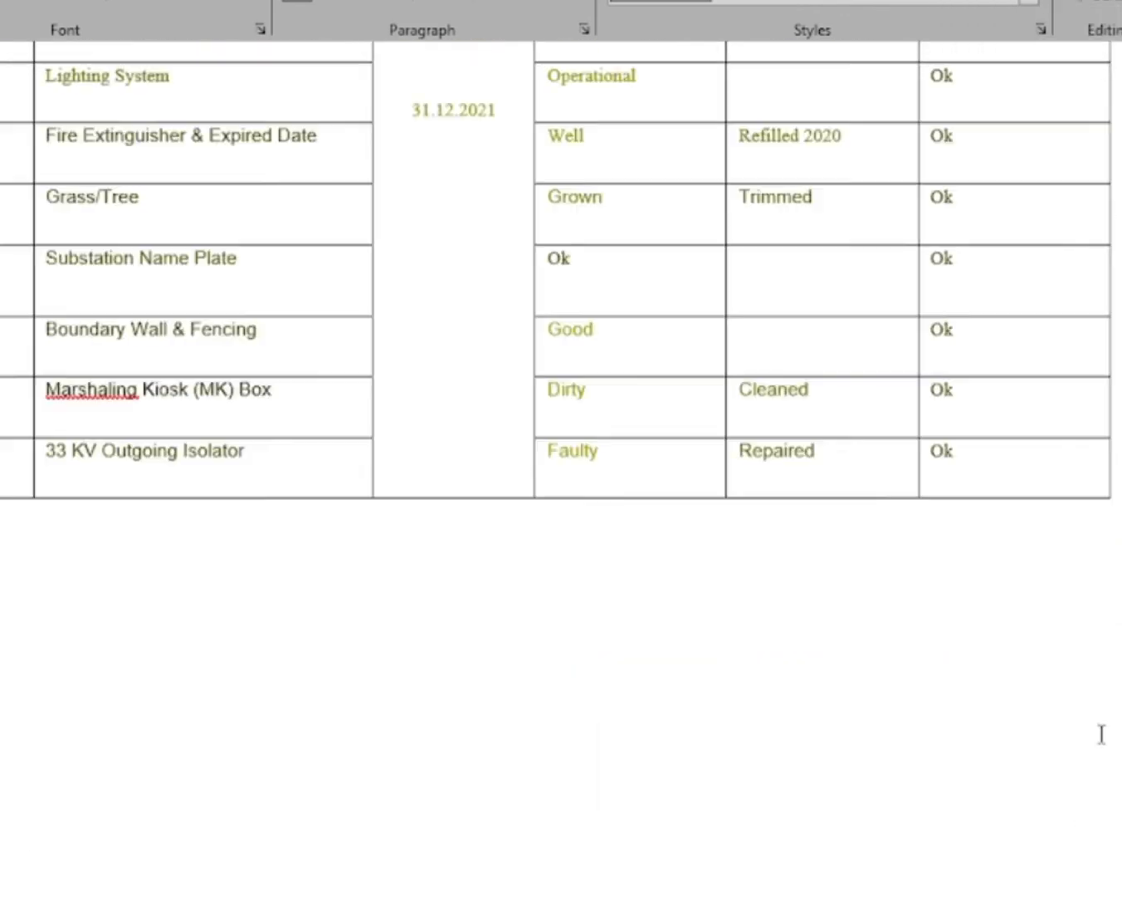
pyautogui.scroll(5, 1102, 735)
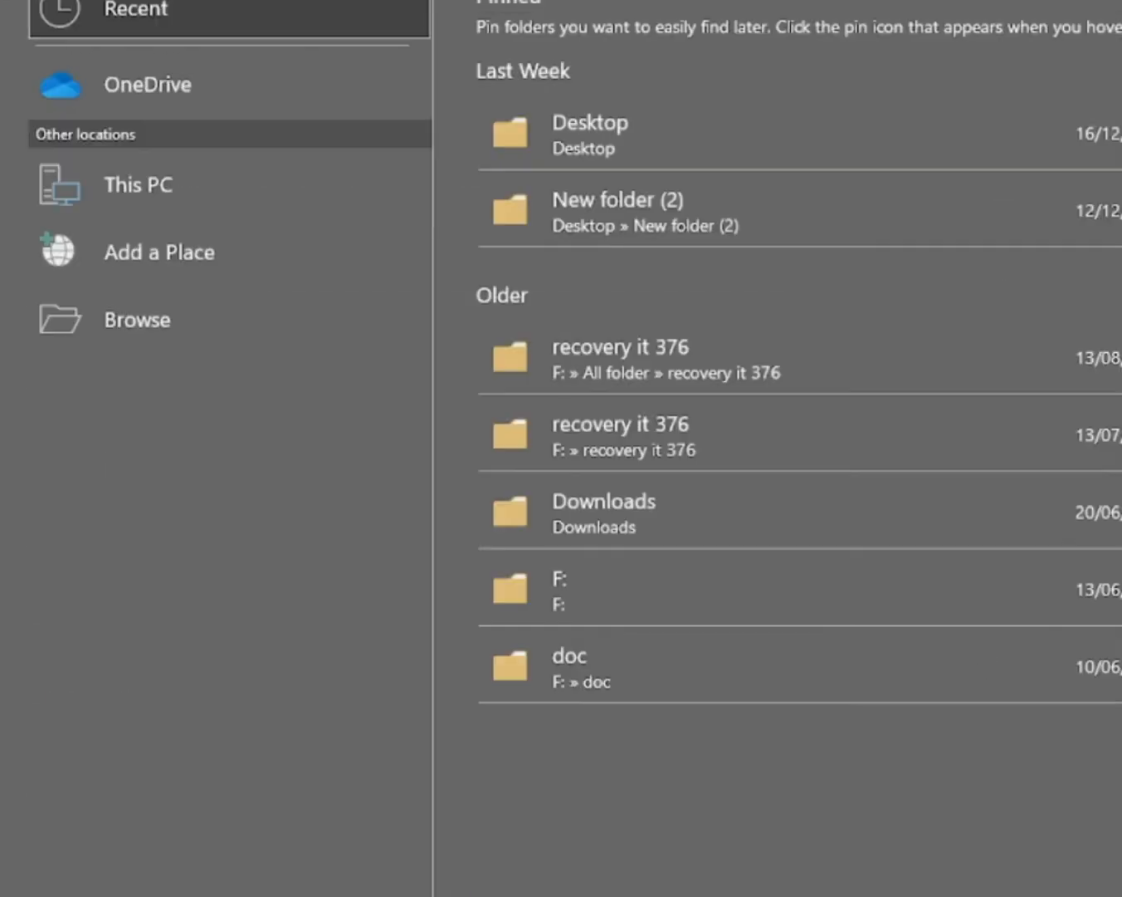
# Step: Save the finished document as a PDF named "west zone" and open the published file
pyautogui.write('west zone')
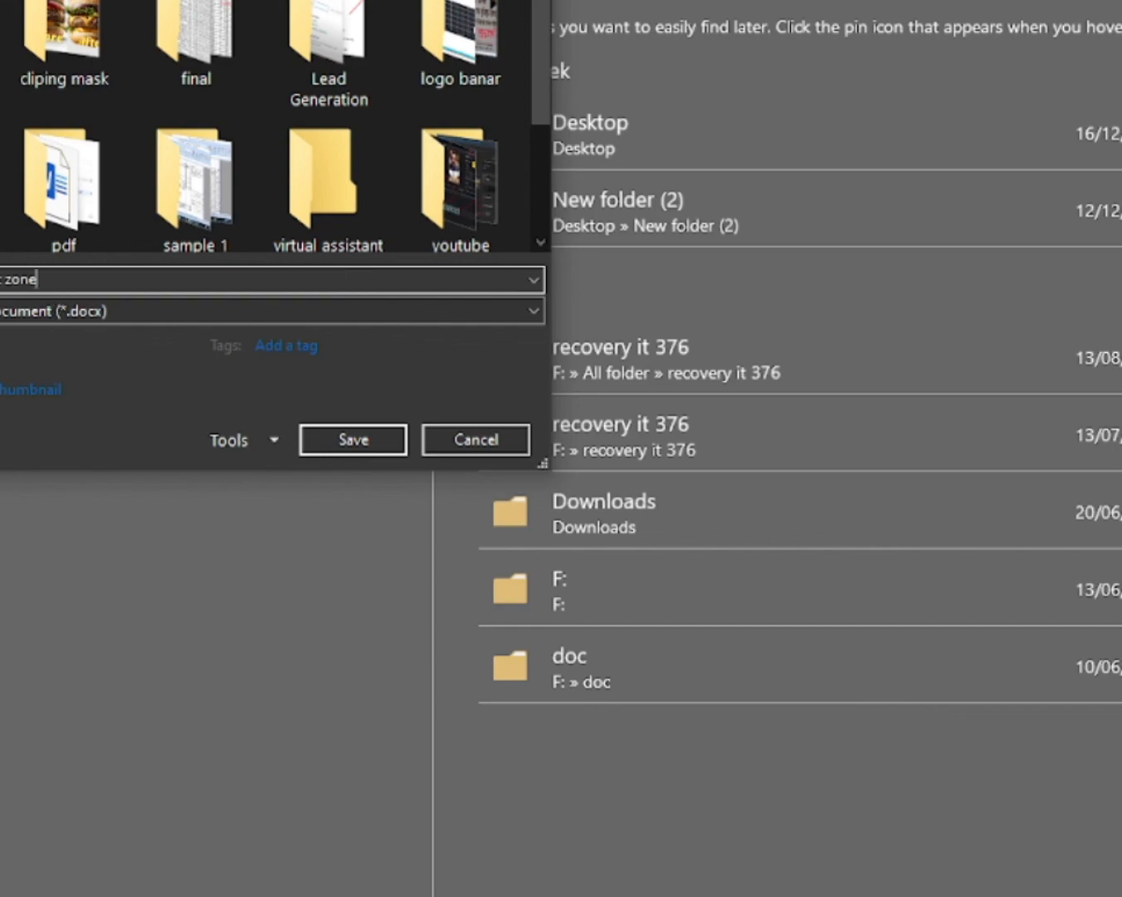
pyautogui.click(33, 310)
pyautogui.click(17, 447)
pyautogui.click(353, 502)
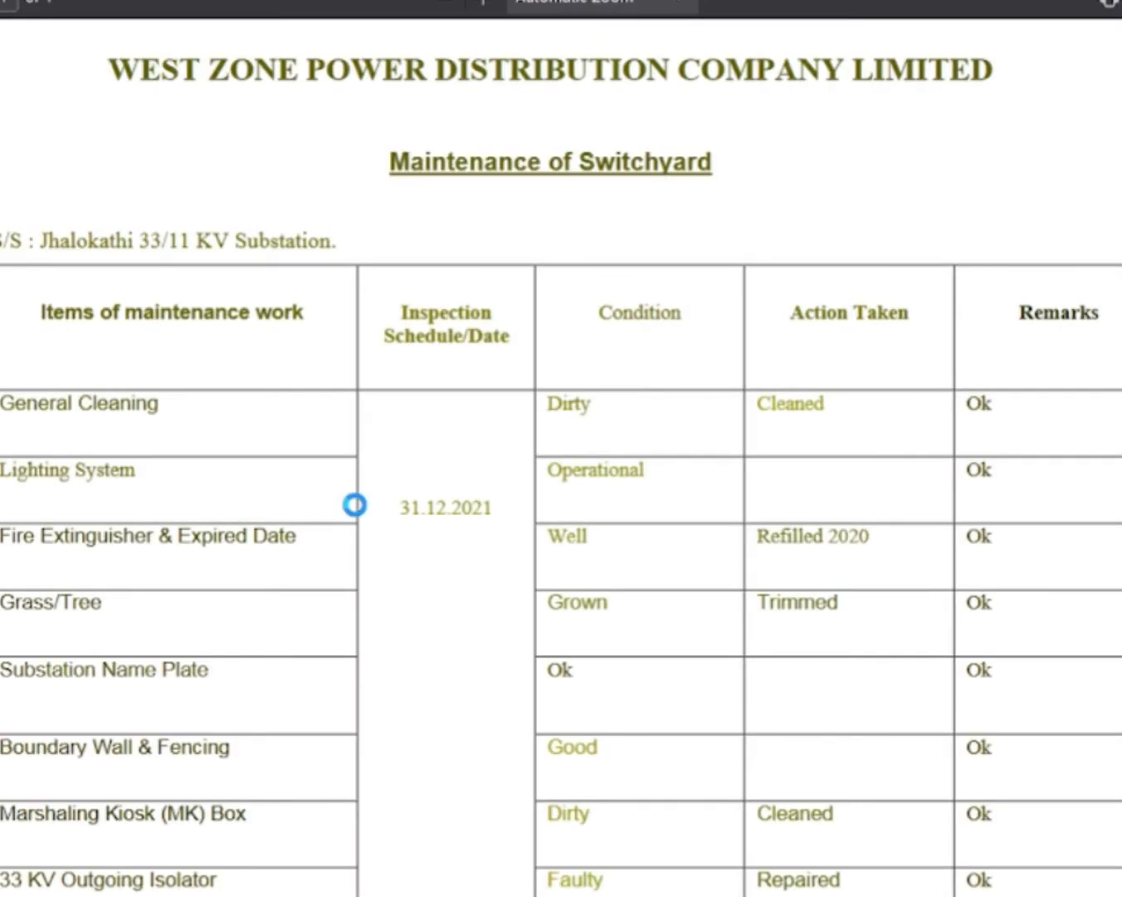